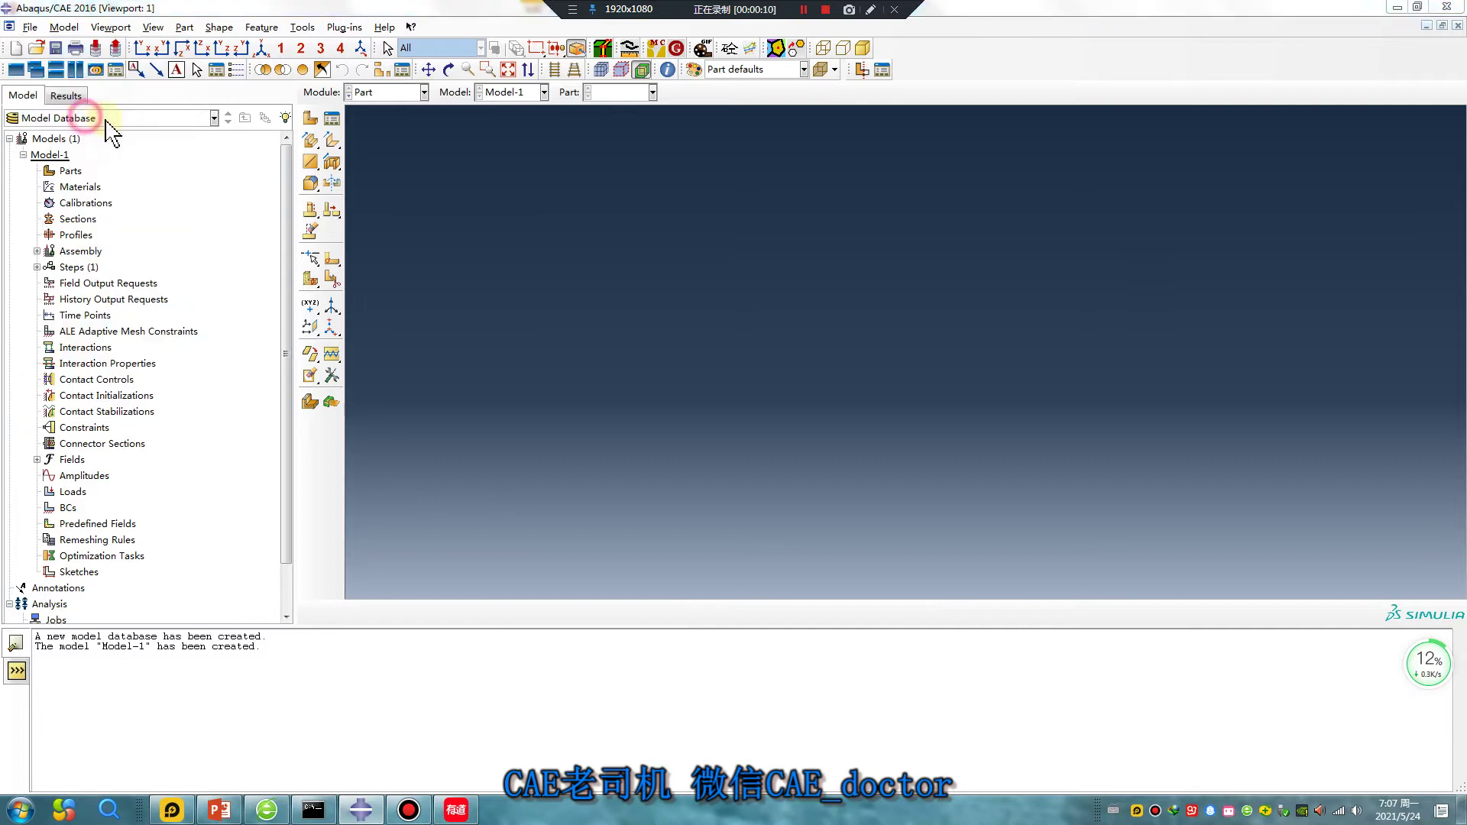
# Create a directory named 2 inside the 0524 folder and set it as the work directory.
pyautogui.click(649, 385)
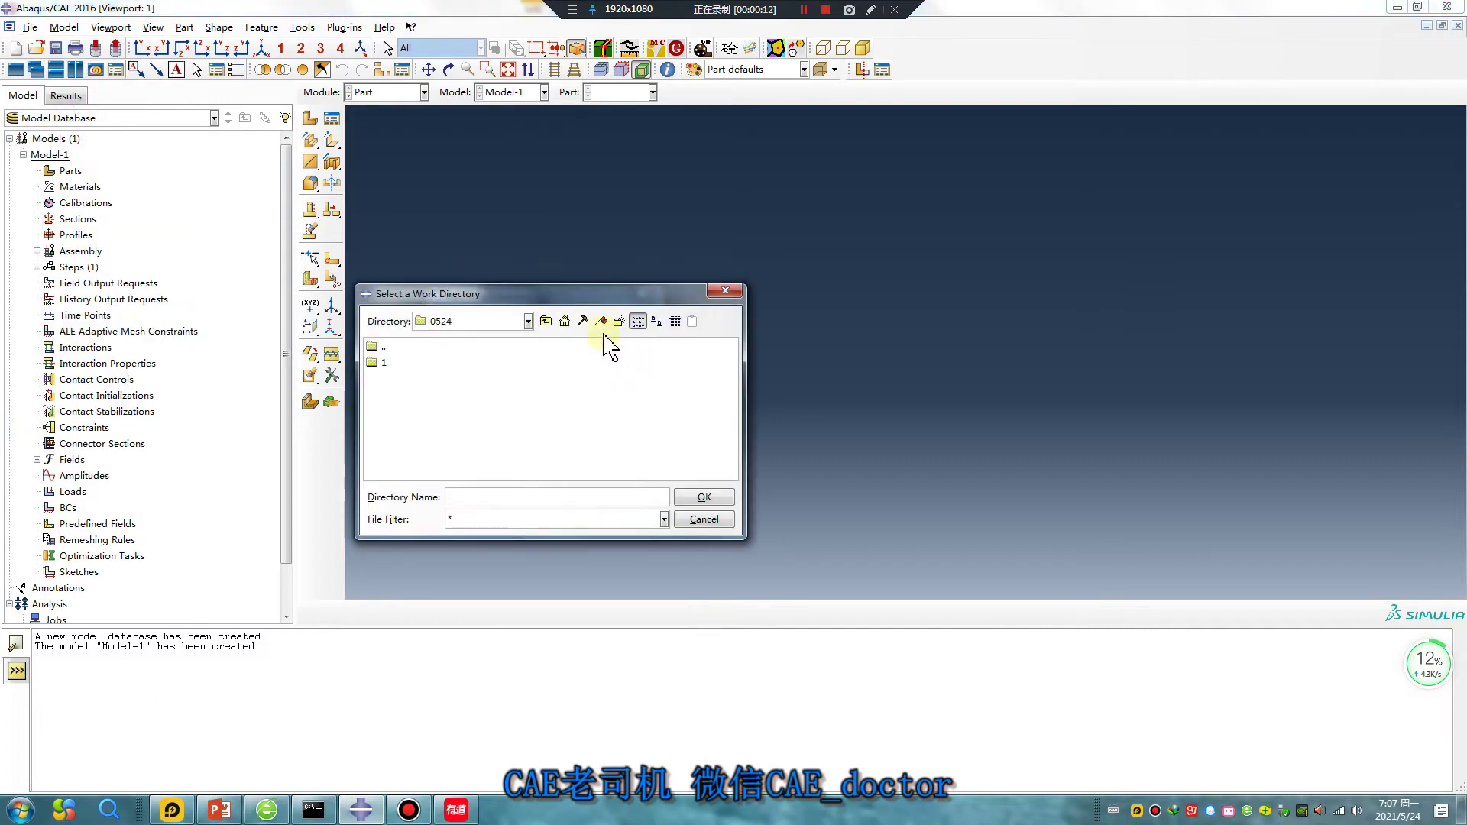
pyautogui.click(547, 322)
pyautogui.doubleClick(391, 443)
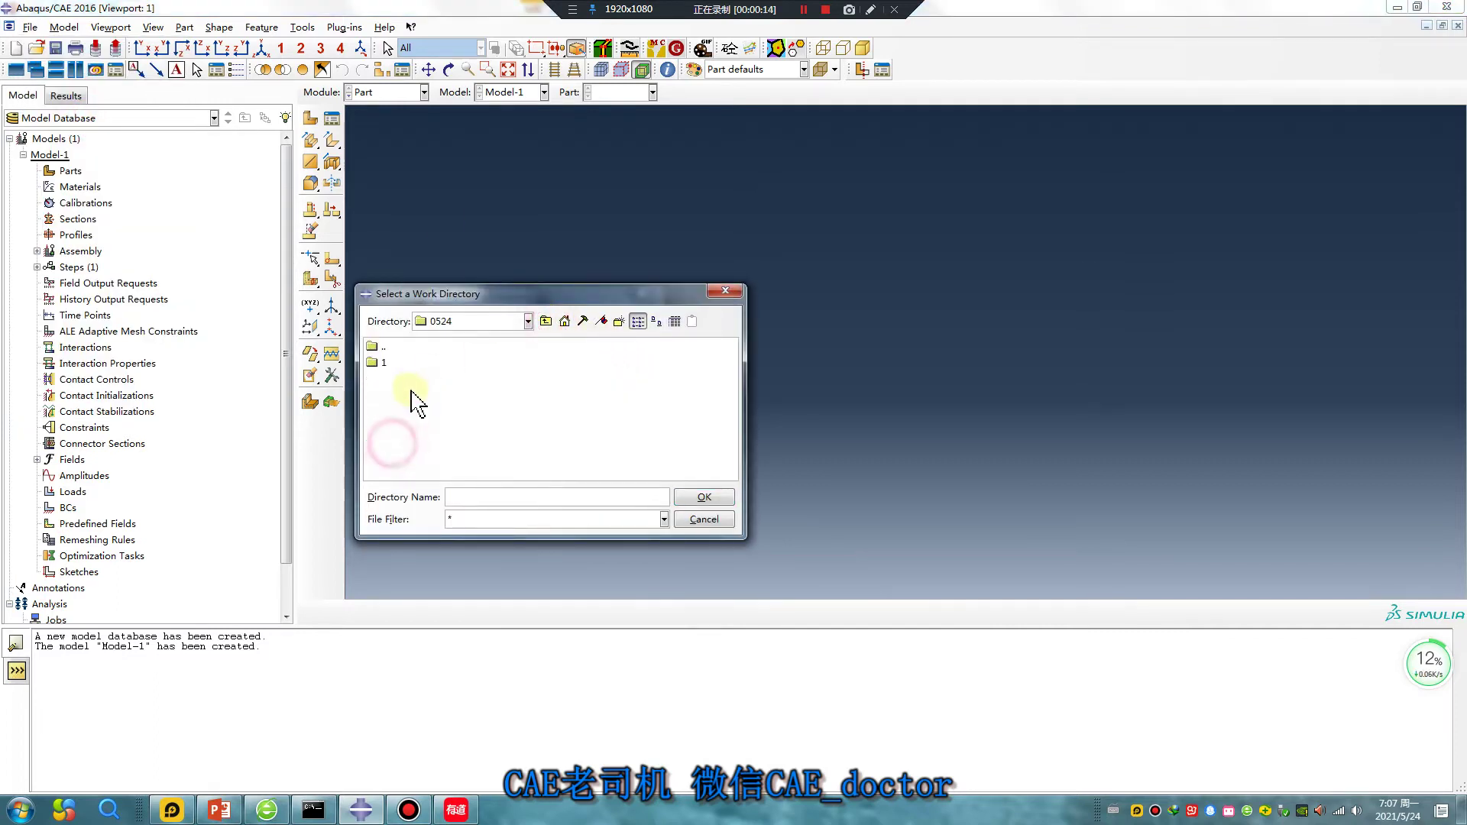
pyautogui.rightClick(392, 399)
pyautogui.click(442, 516)
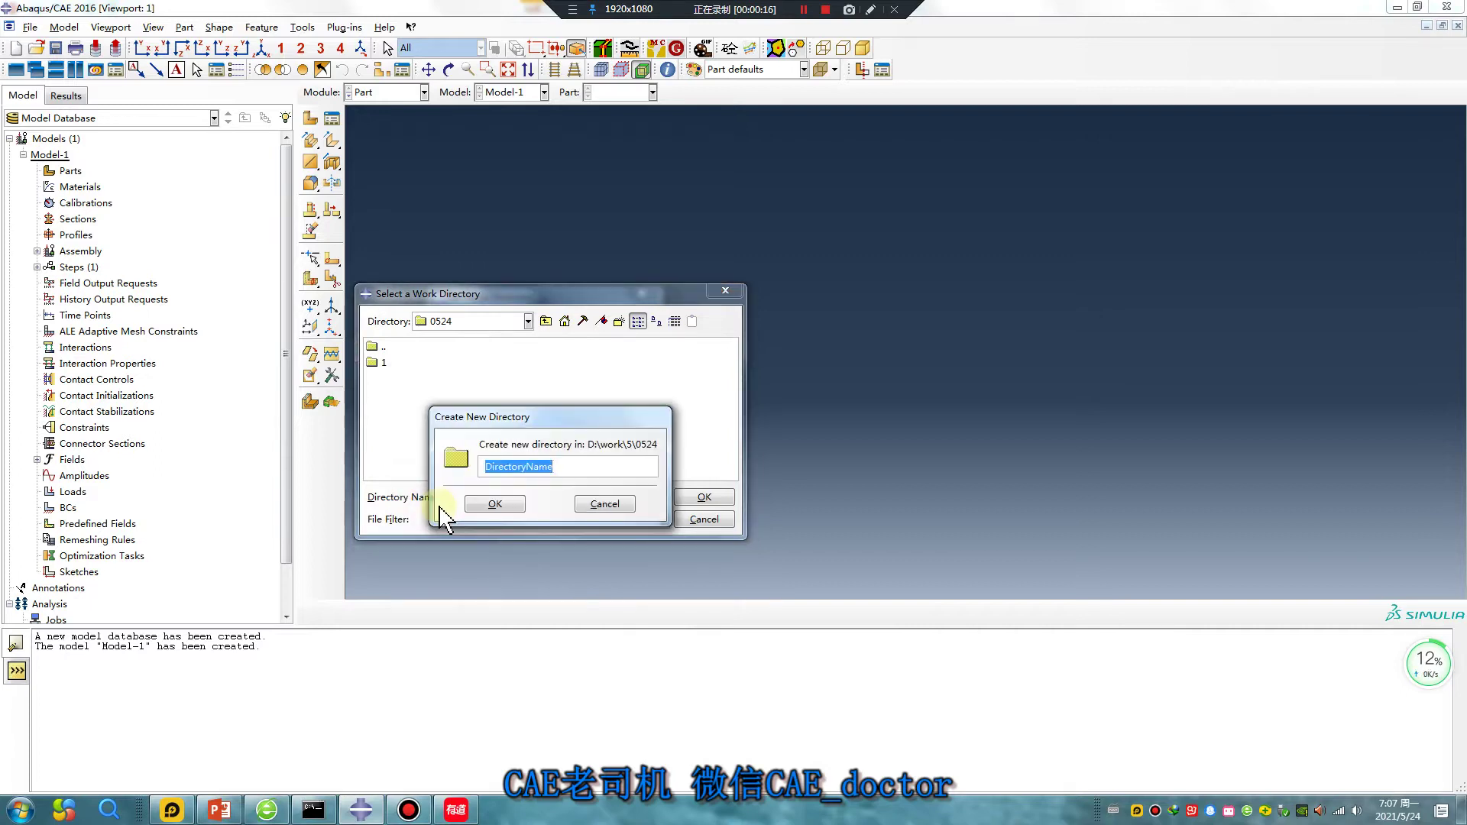
pyautogui.write('2')
pyautogui.press('Return')
pyautogui.click(386, 379)
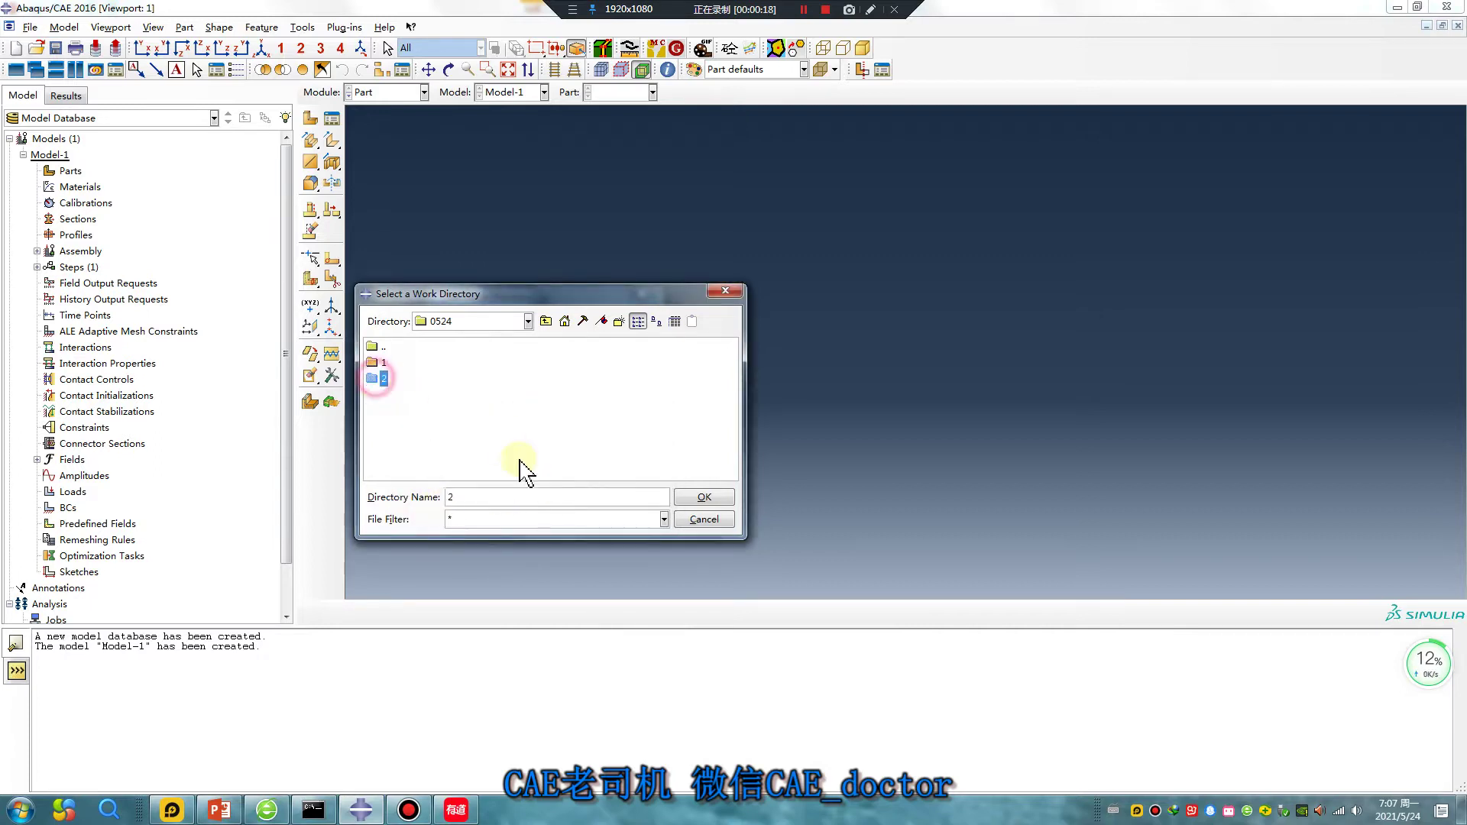
pyautogui.click(704, 498)
pyautogui.click(487, 471)
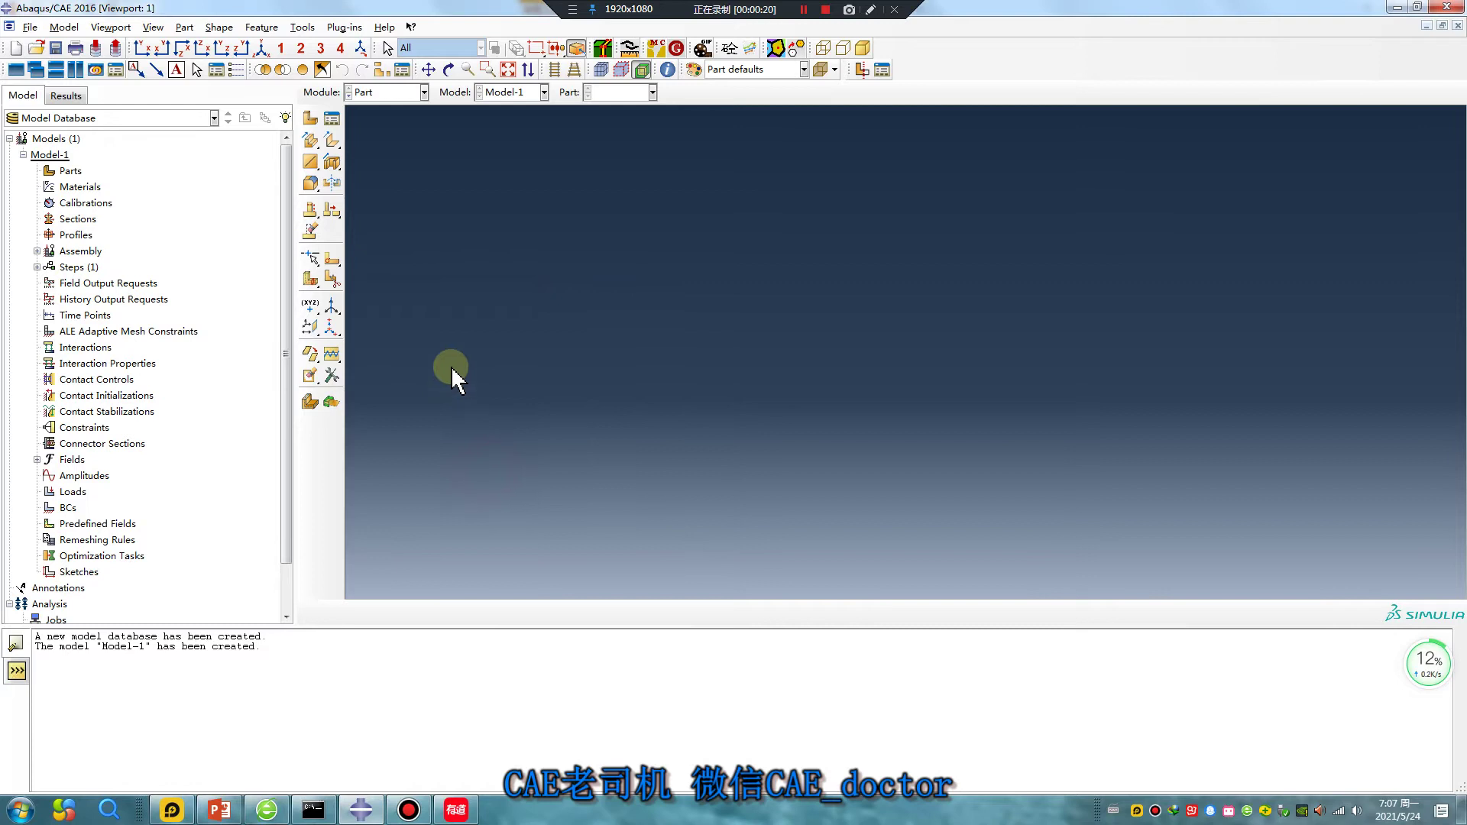
pyautogui.click(871, 11)
pyautogui.moveTo(694, 196)
pyautogui.mouseDown()
pyautogui.moveTo(740, 409)
pyautogui.moveTo(1326, 203)
pyautogui.moveTo(691, 197)
pyautogui.mouseUp()
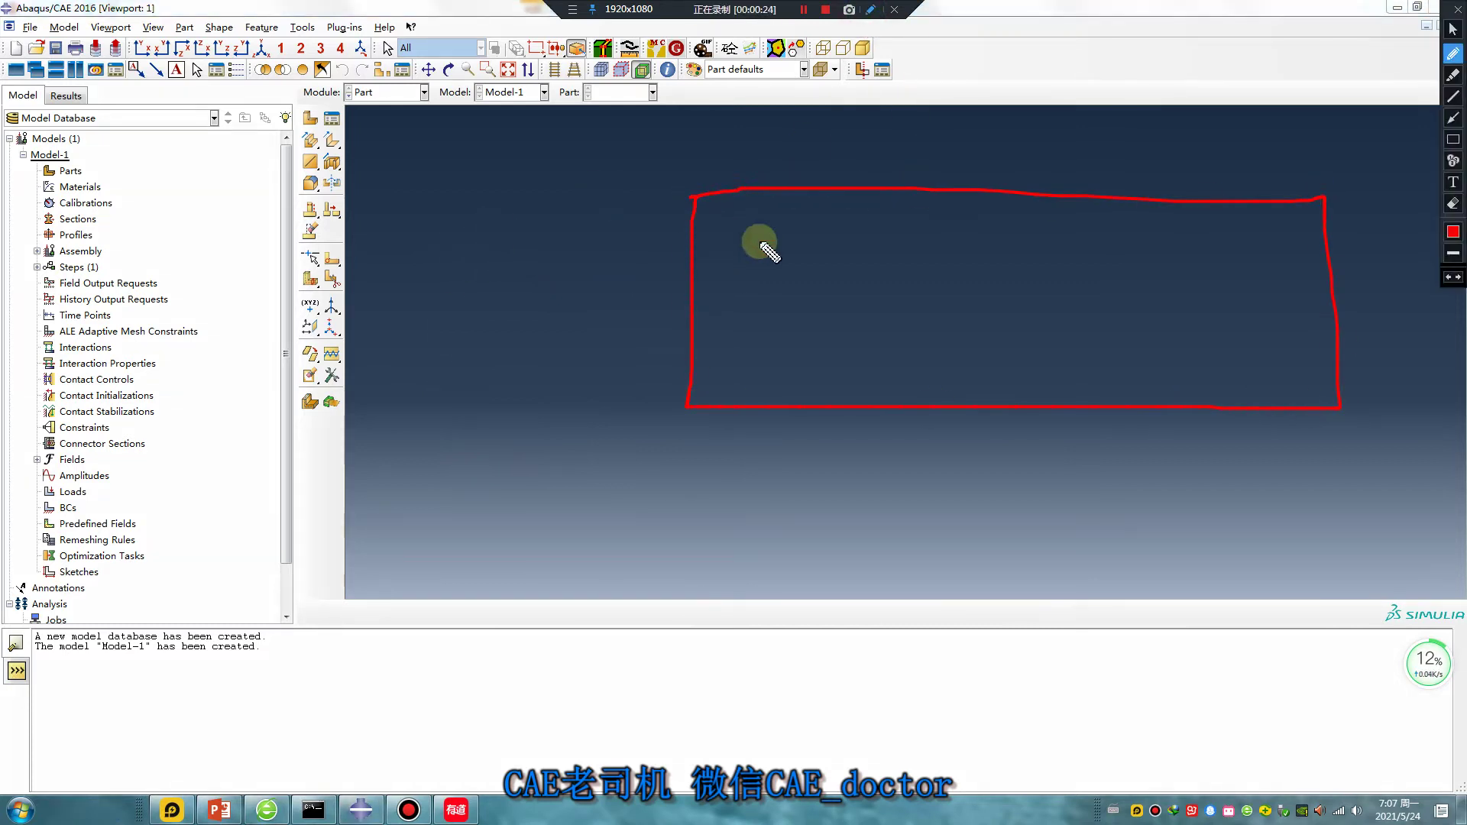
pyautogui.moveTo(701, 251); pyautogui.dragTo(692, 250)
pyautogui.moveTo(690, 317); pyautogui.dragTo(726, 317)
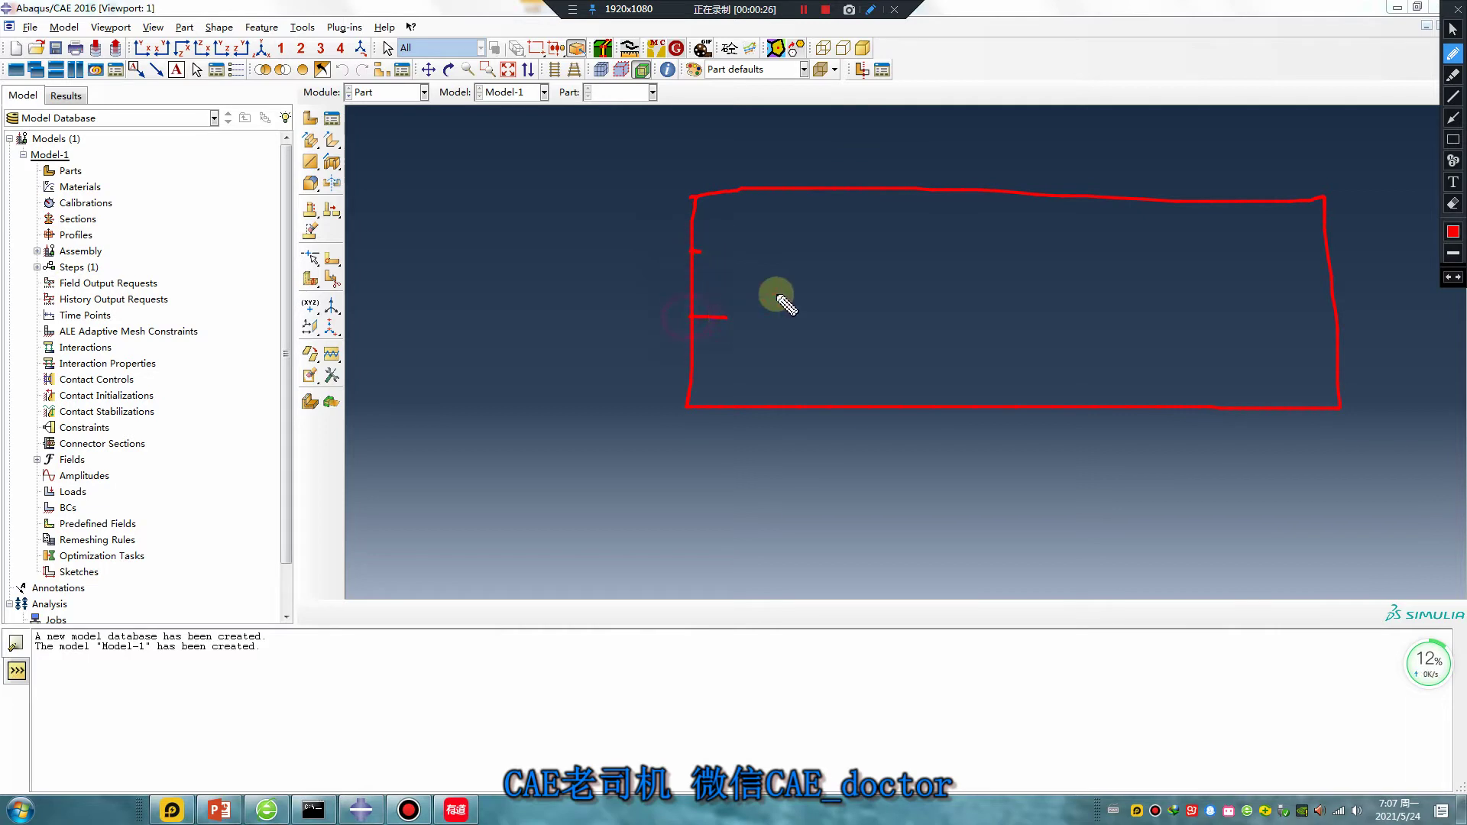
pyautogui.moveTo(884, 186); pyautogui.dragTo(877, 389)
pyautogui.moveTo(697, 251)
pyautogui.mouseDown()
pyautogui.moveTo(785, 274)
pyautogui.moveTo(788, 303)
pyautogui.moveTo(693, 319)
pyautogui.mouseUp()
pyautogui.moveTo(787, 272); pyautogui.dragTo(890, 193)
pyautogui.moveTo(786, 305); pyautogui.dragTo(873, 401)
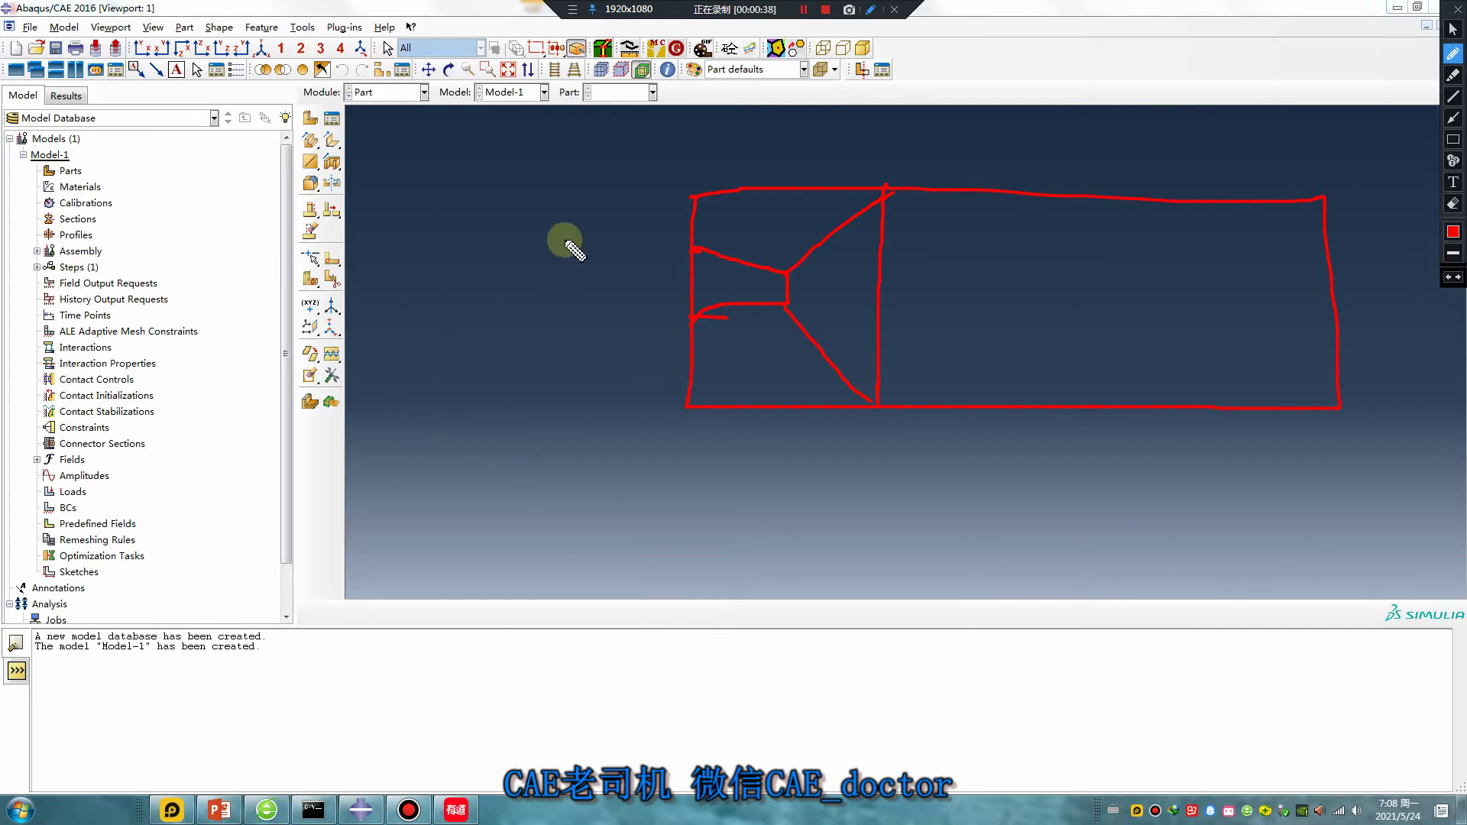
pyautogui.press('Escape')
# Create the 3D deformable part Part-1 with a planar shell base feature and an approximate size of 200.
pyautogui.click(312, 120)
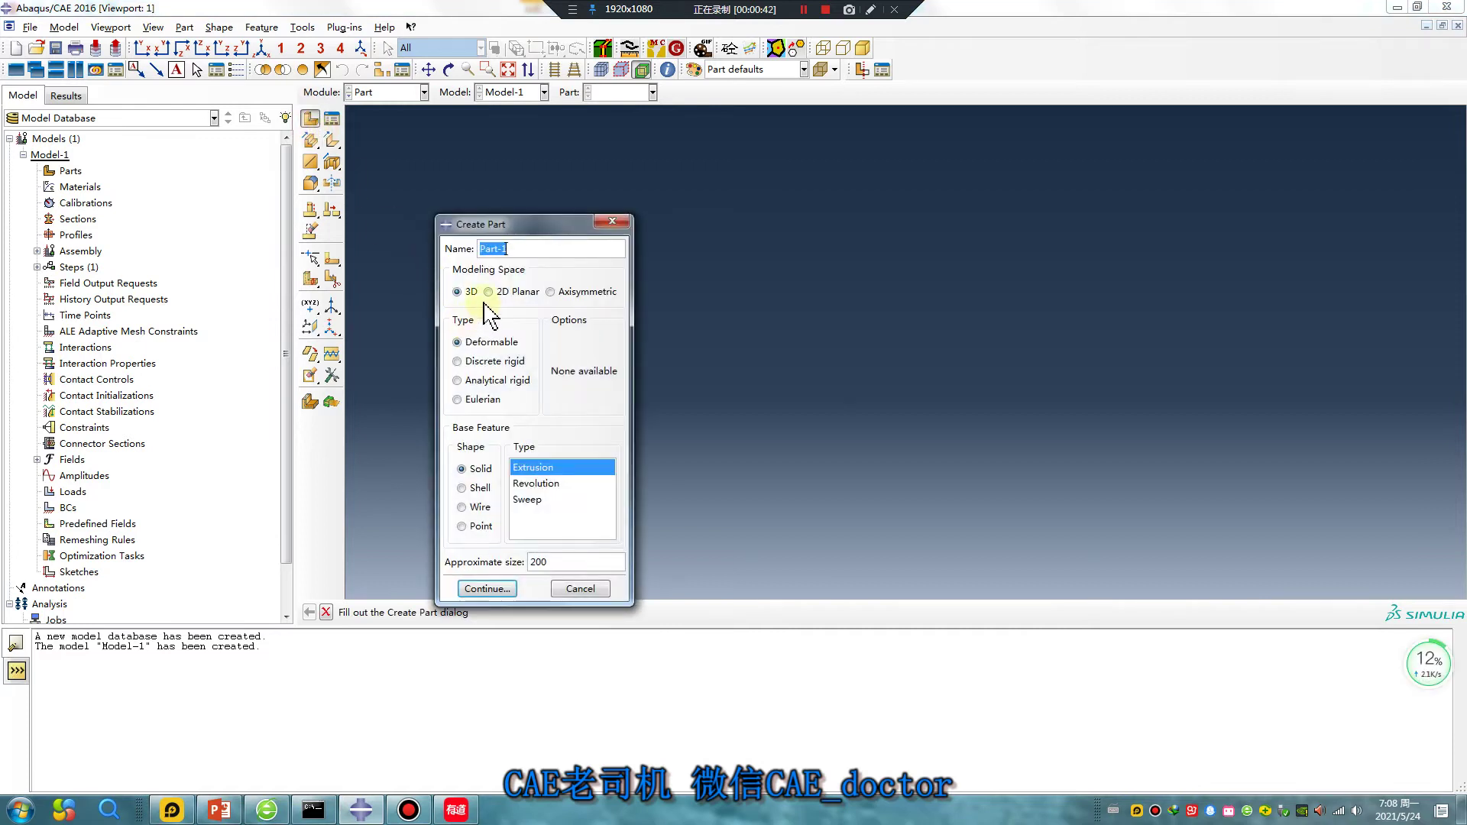
pyautogui.click(462, 488)
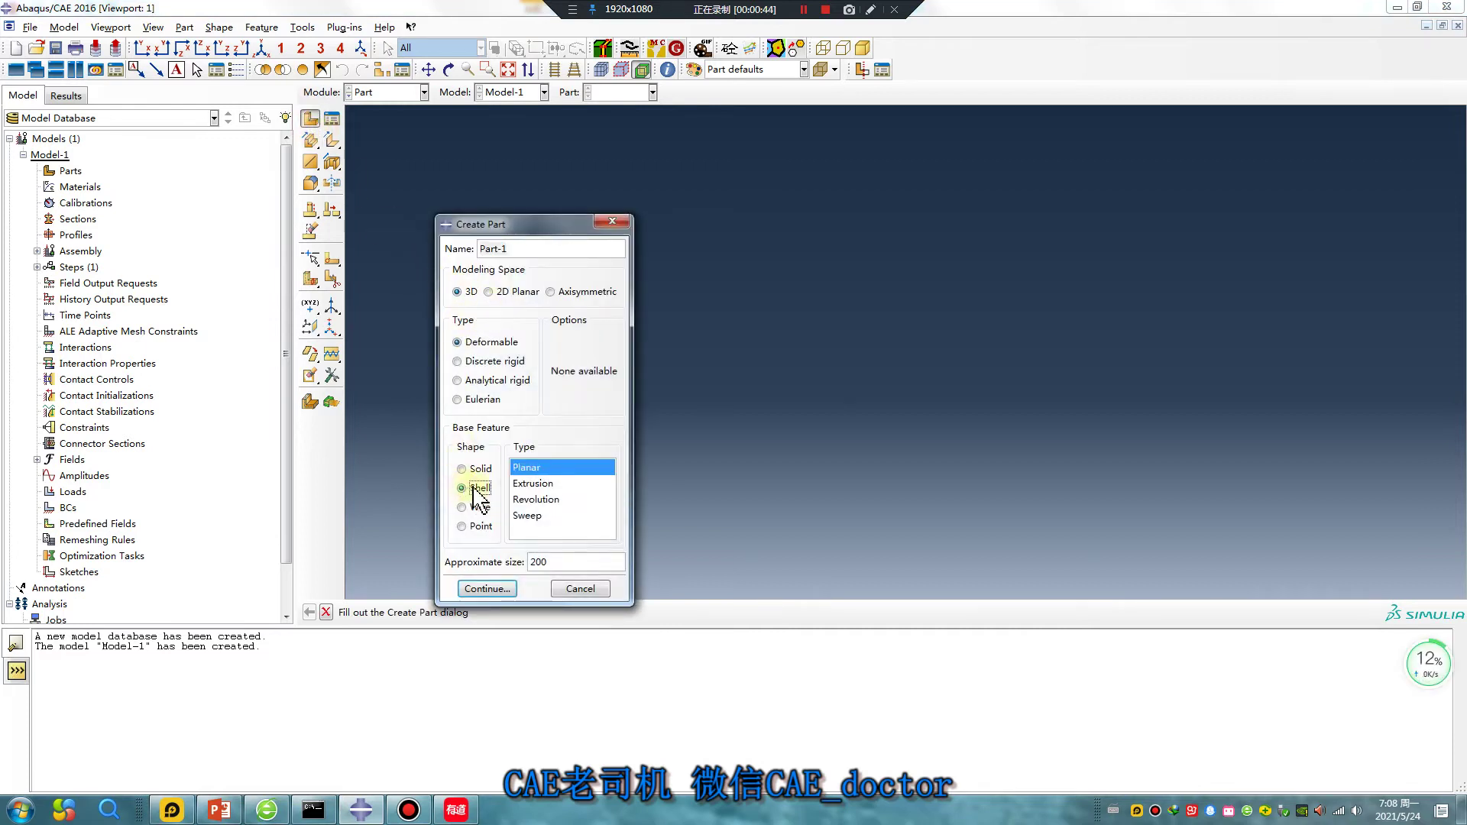
pyautogui.click(489, 589)
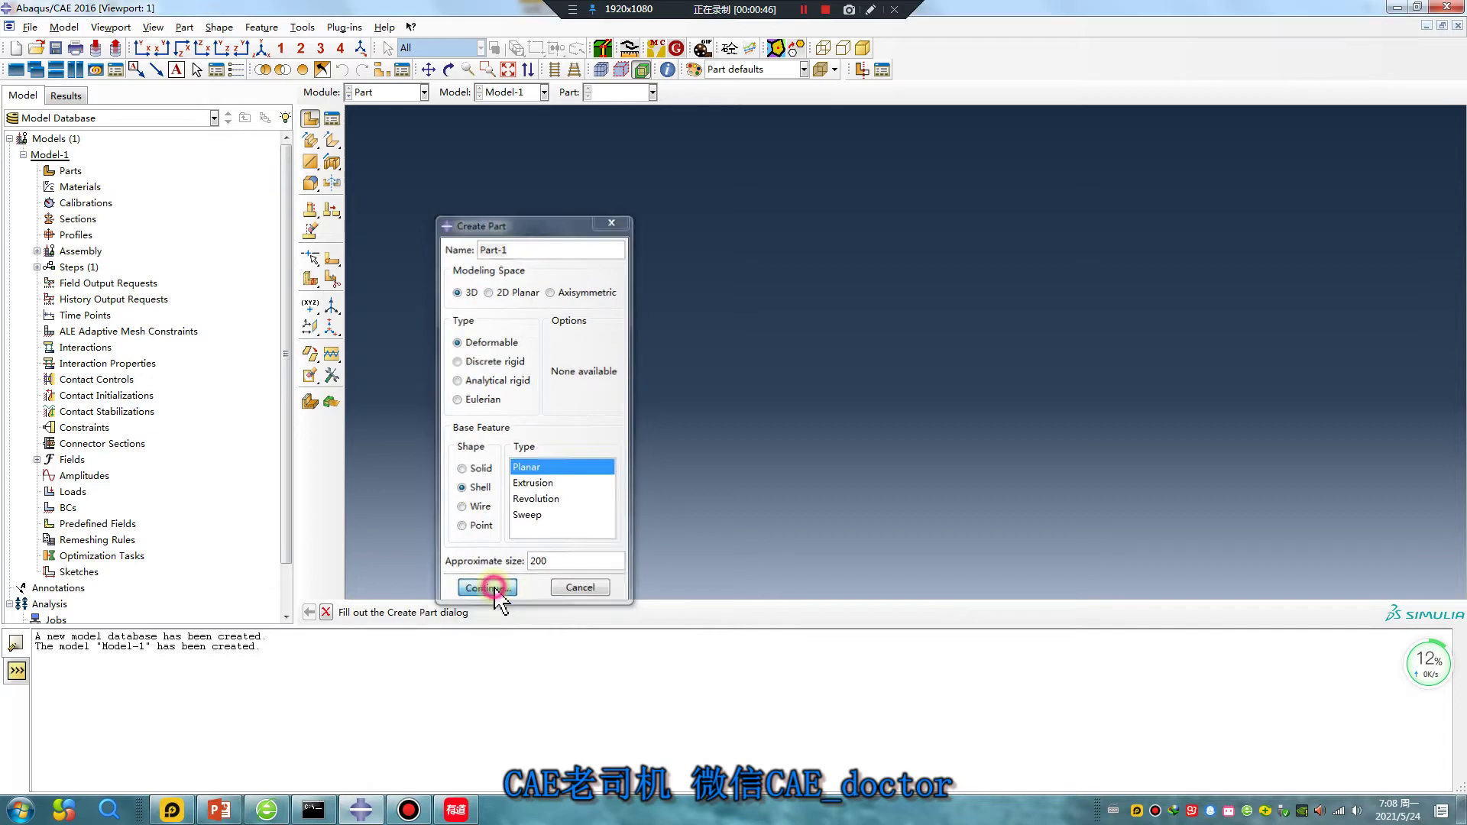
# Sketch a wide rectangle with its first corner at the origin and finish the sketch to form the planar shell.
pyautogui.click(330, 141)
pyautogui.click(905, 352)
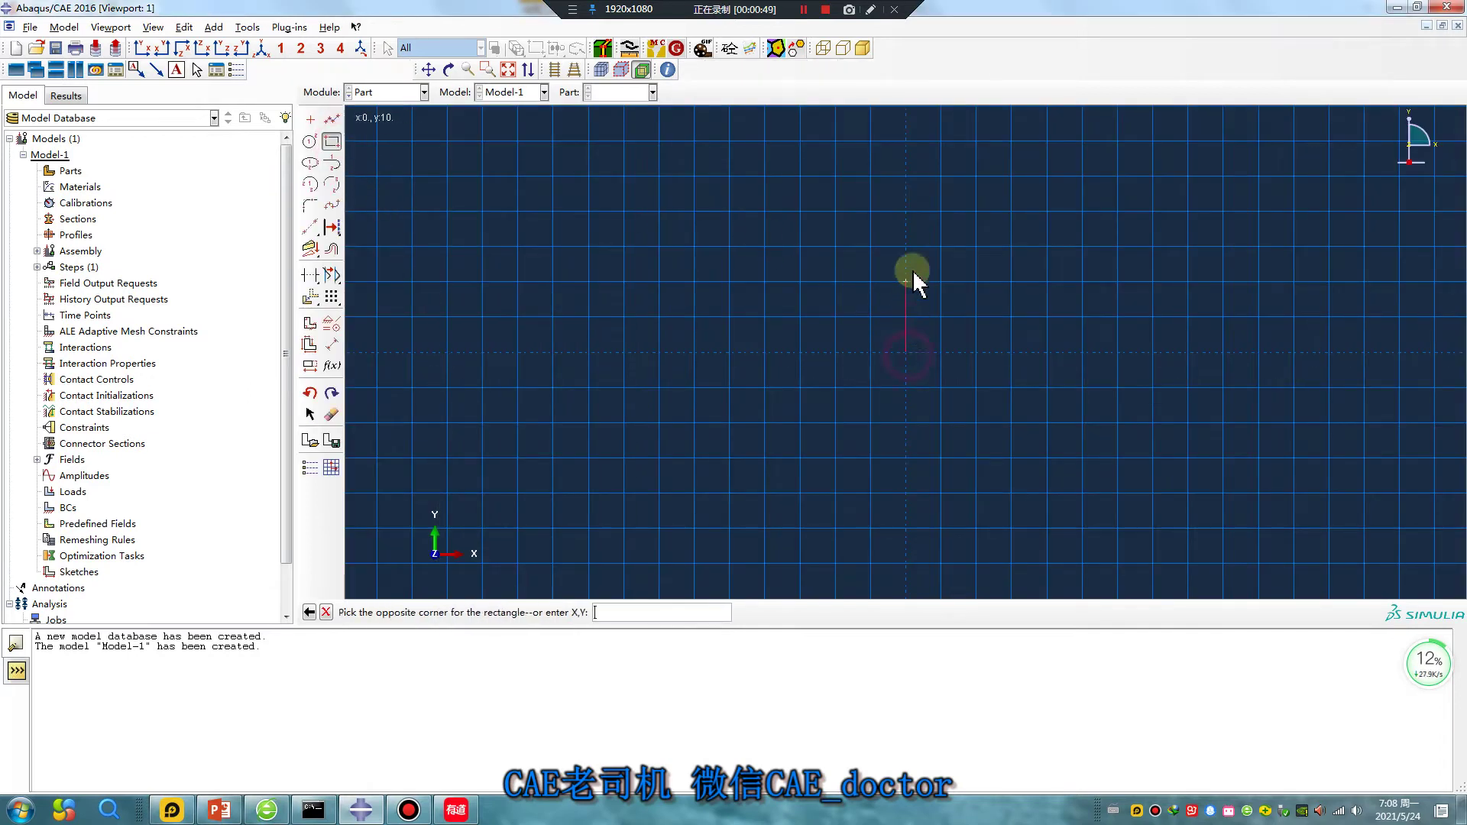
pyautogui.click(1256, 248)
pyautogui.middleClick(730, 458)
pyautogui.middleClick(731, 463)
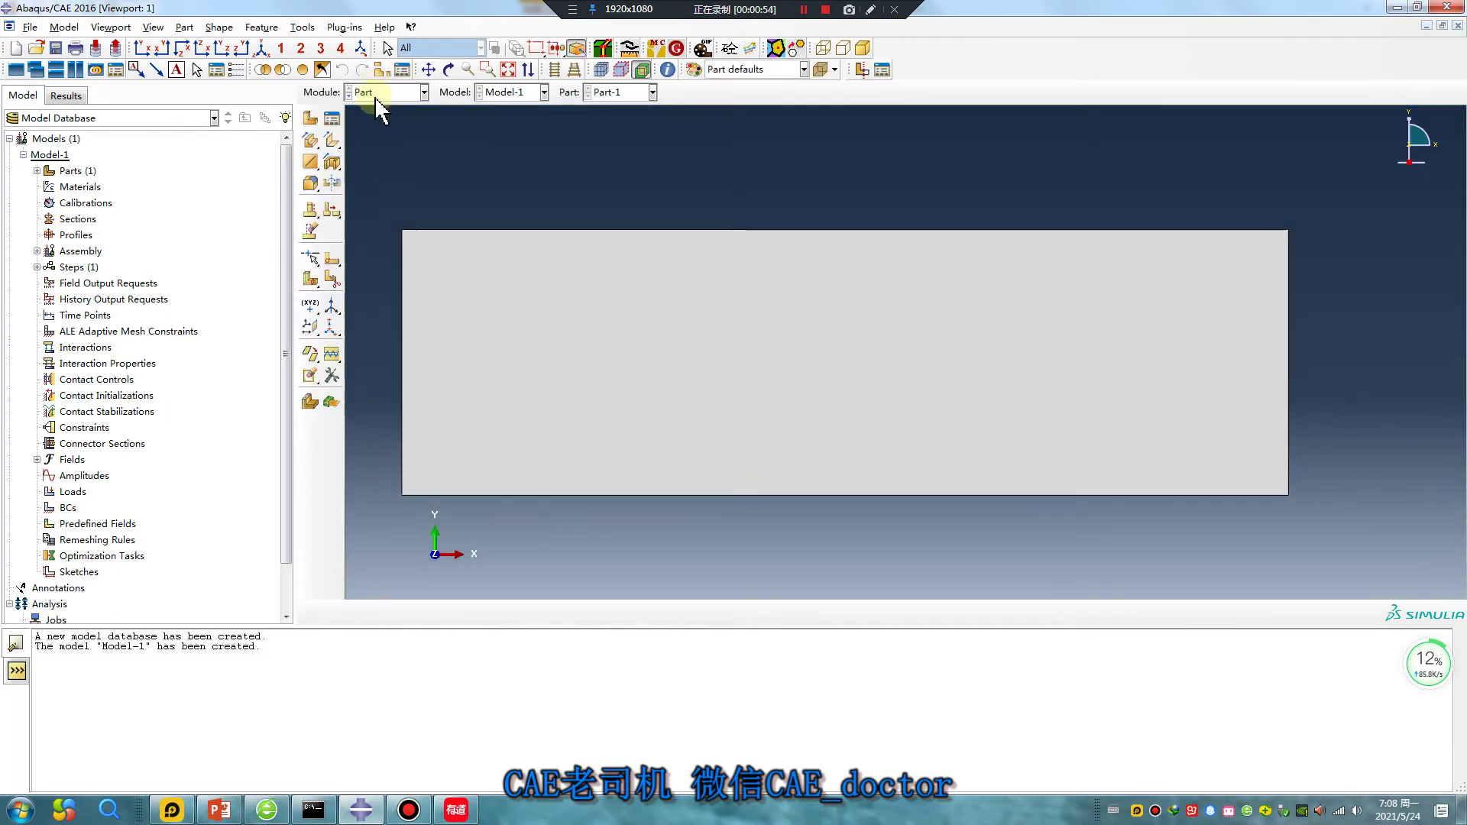
# Partition the rectangular face by sketching a full-height vertical line at roughly 30% of its length from the left edge.
pyautogui.click(335, 259)
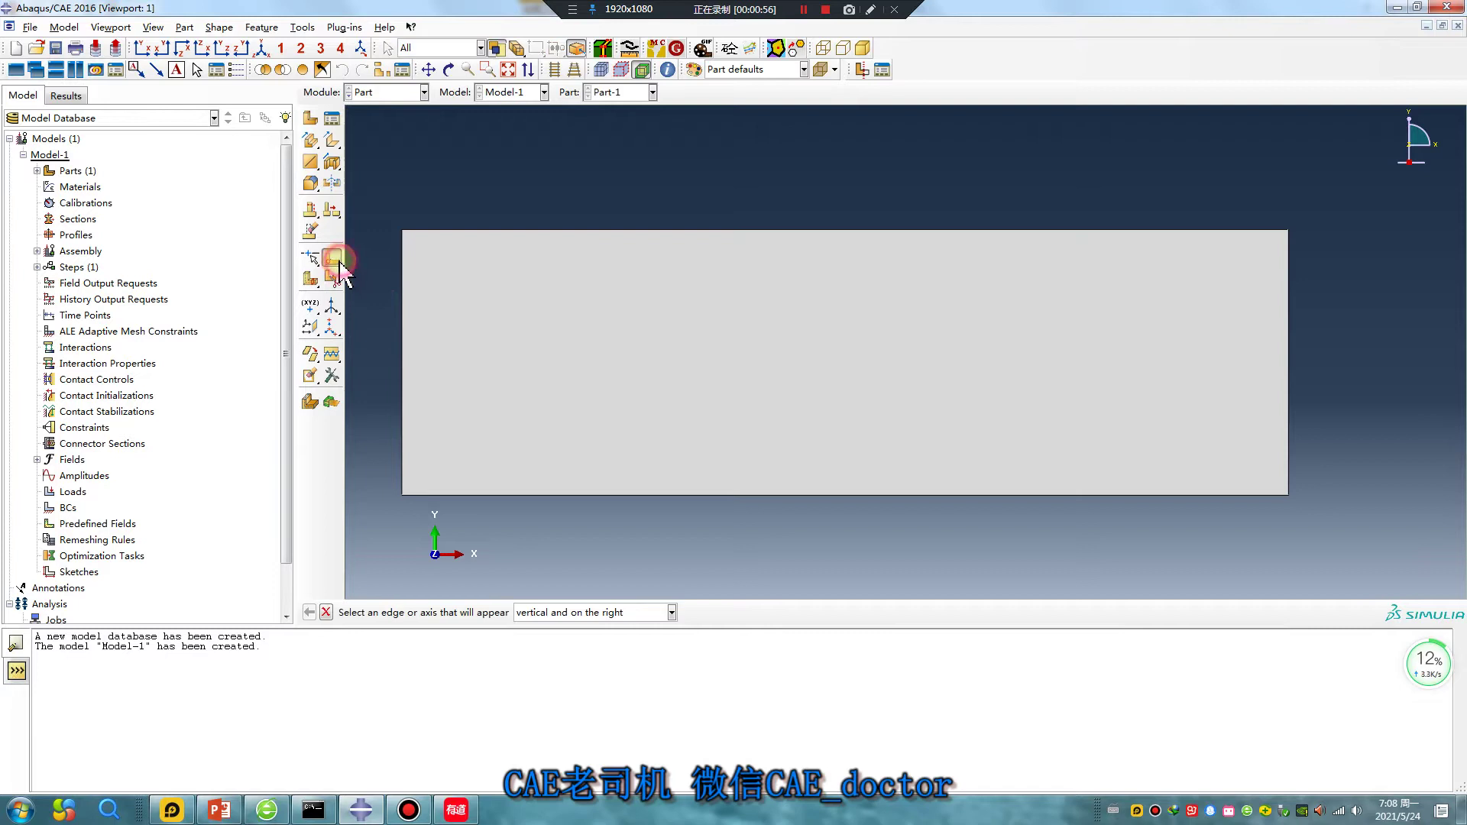
pyautogui.click(1288, 345)
pyautogui.scroll(1, 654, 311)
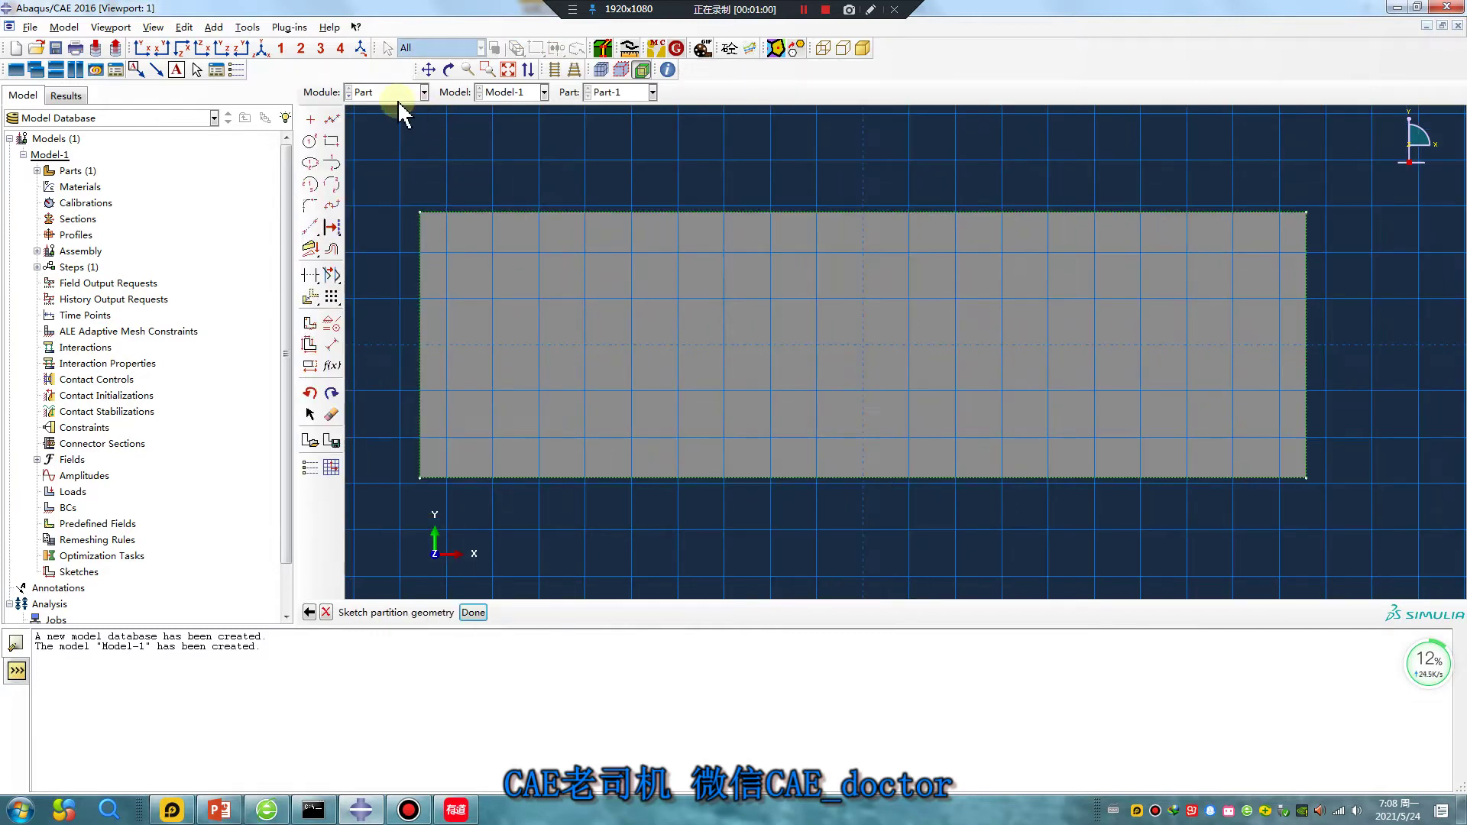
pyautogui.click(332, 120)
pyautogui.click(677, 212)
pyautogui.click(681, 478)
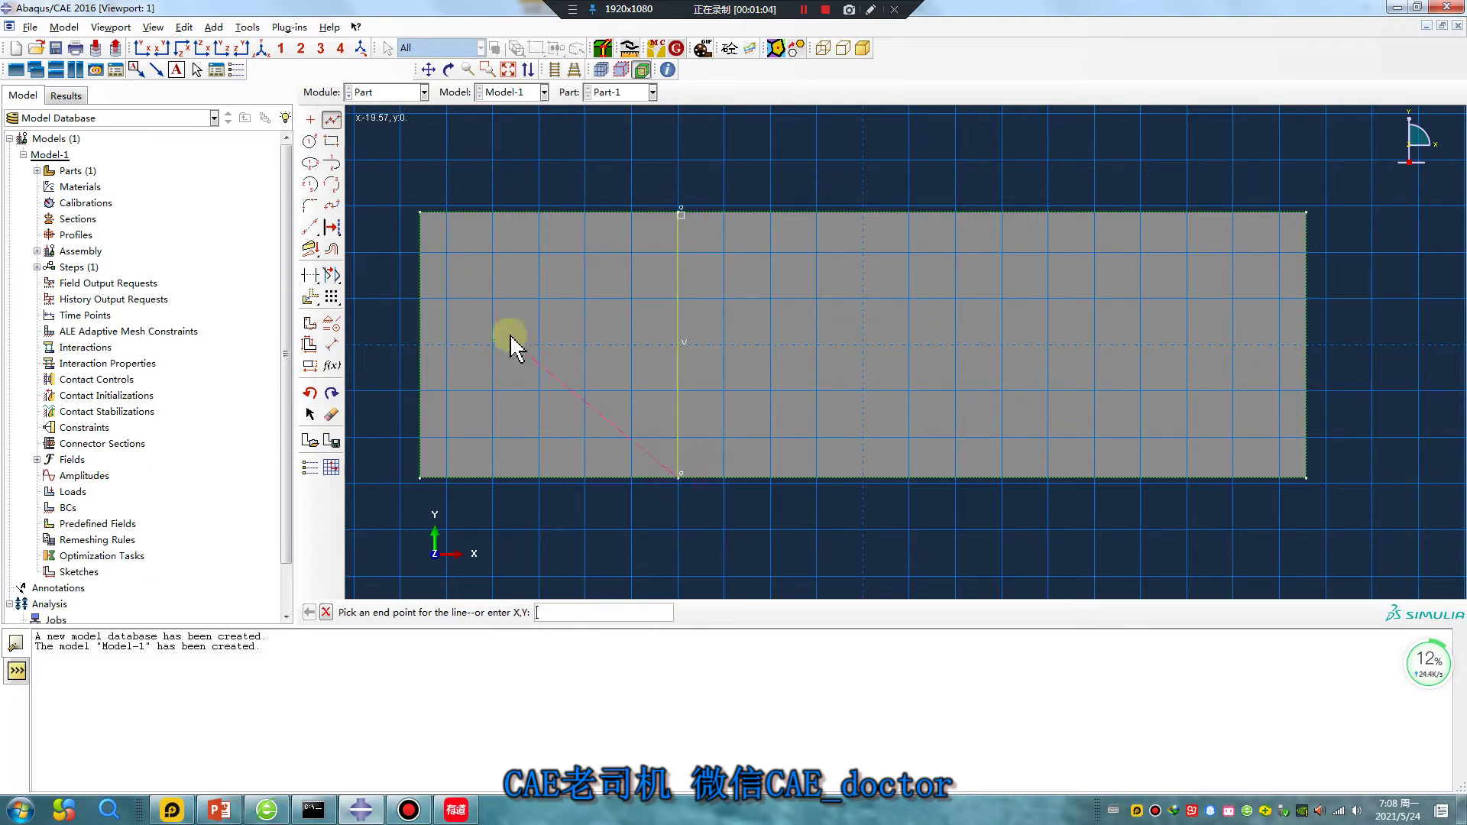
pyautogui.middleClick(593, 170)
pyautogui.middleClick(593, 173)
# Switch to the Mesh module and seed the part with an approximate global size of 15.
pyautogui.click(405, 92)
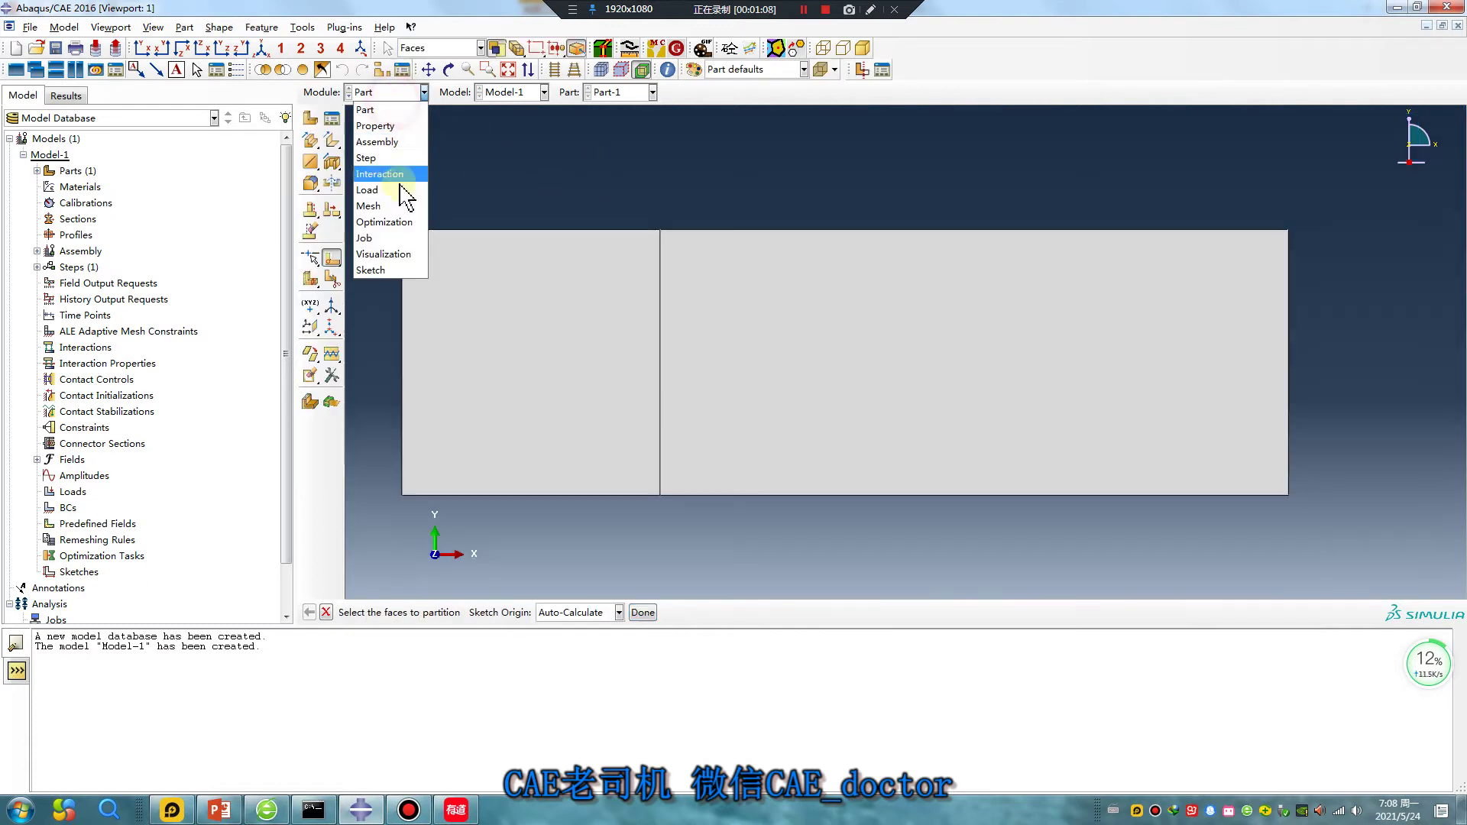
pyautogui.click(392, 219)
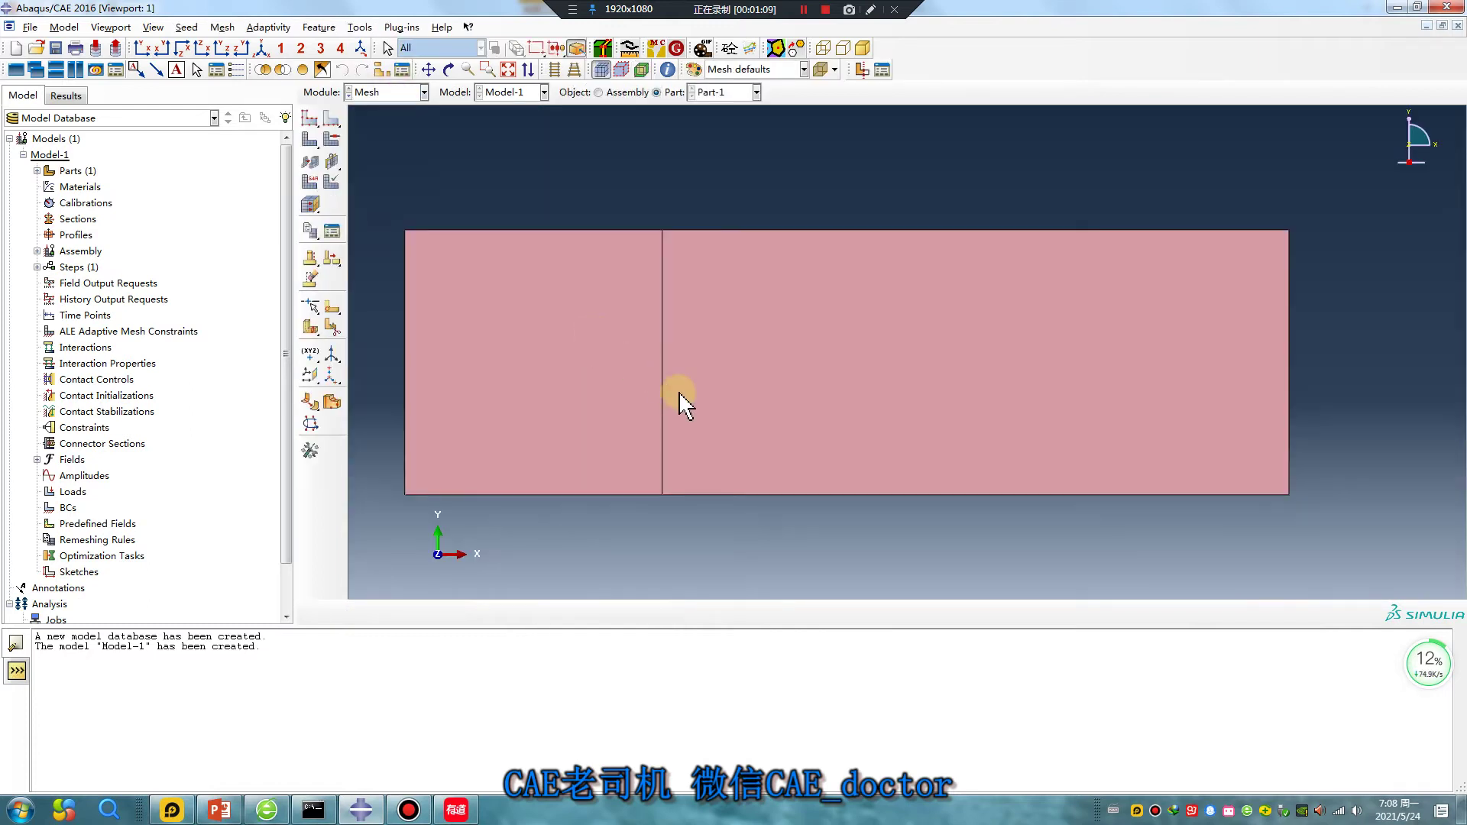
pyautogui.click(332, 139)
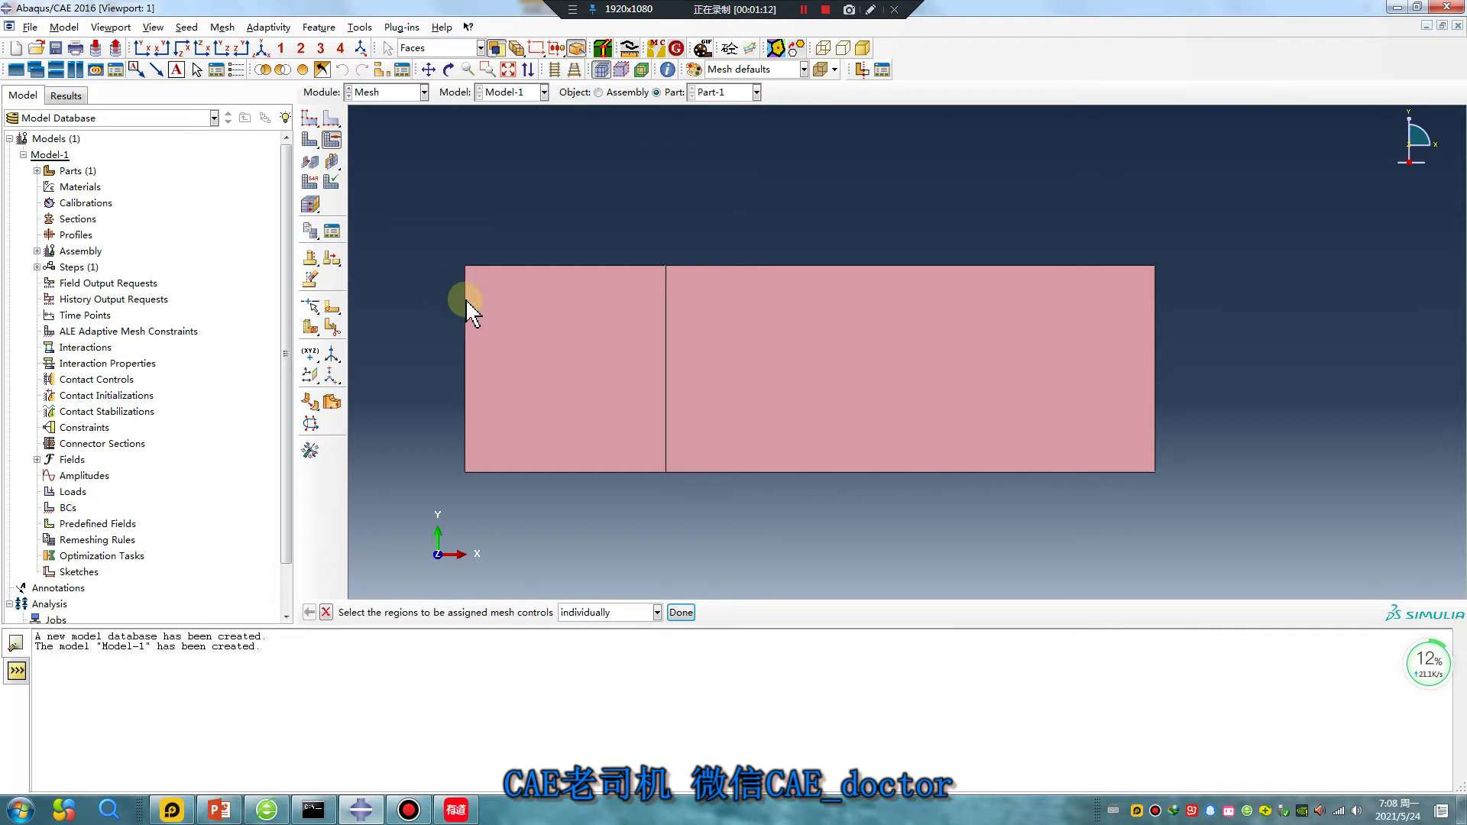
pyautogui.click(313, 123)
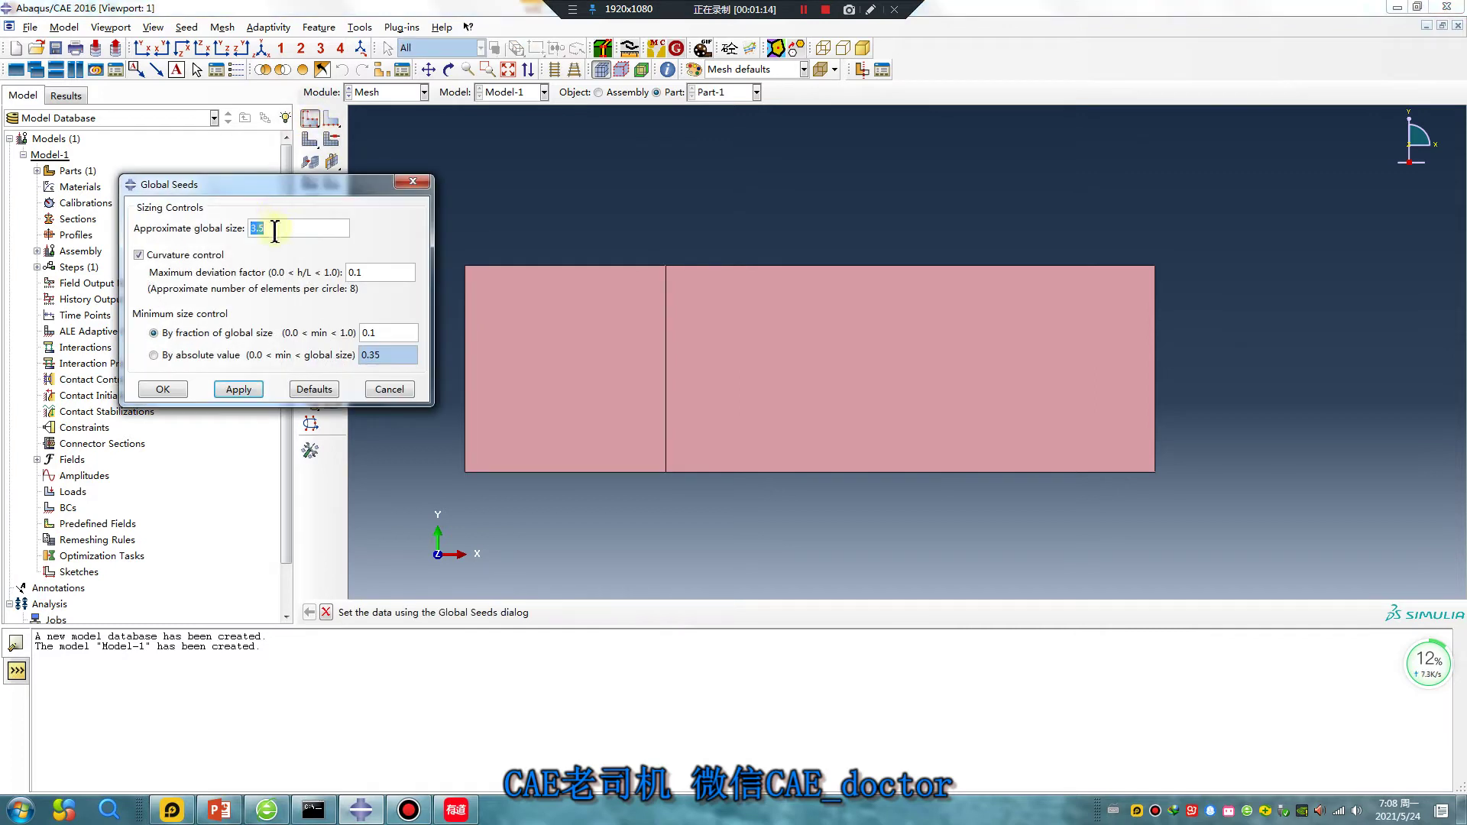
pyautogui.click(241, 390)
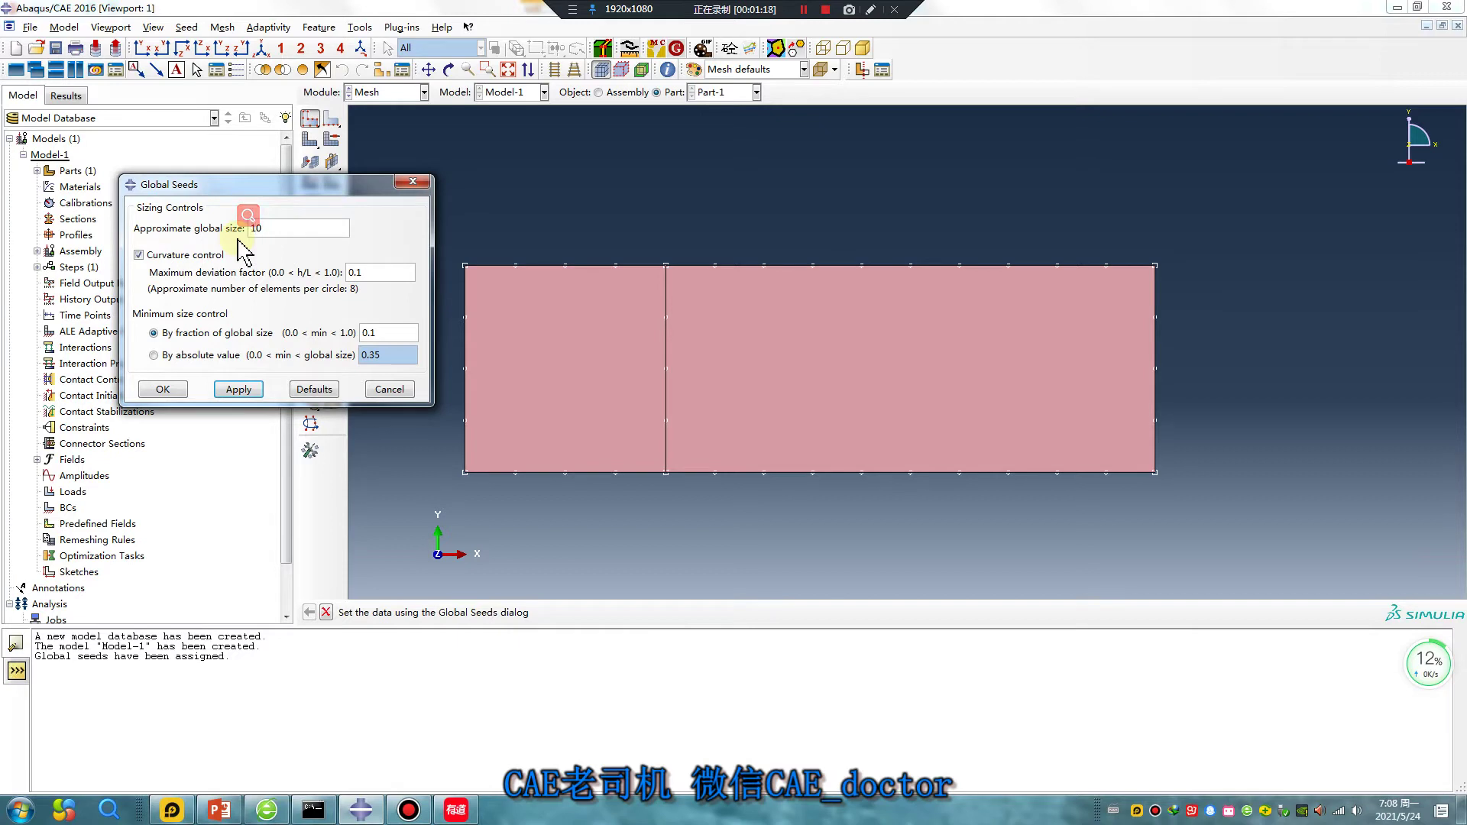
pyautogui.click(239, 389)
pyautogui.moveTo(280, 224); pyautogui.dragTo(229, 233)
pyautogui.write('15')
pyautogui.click(238, 390)
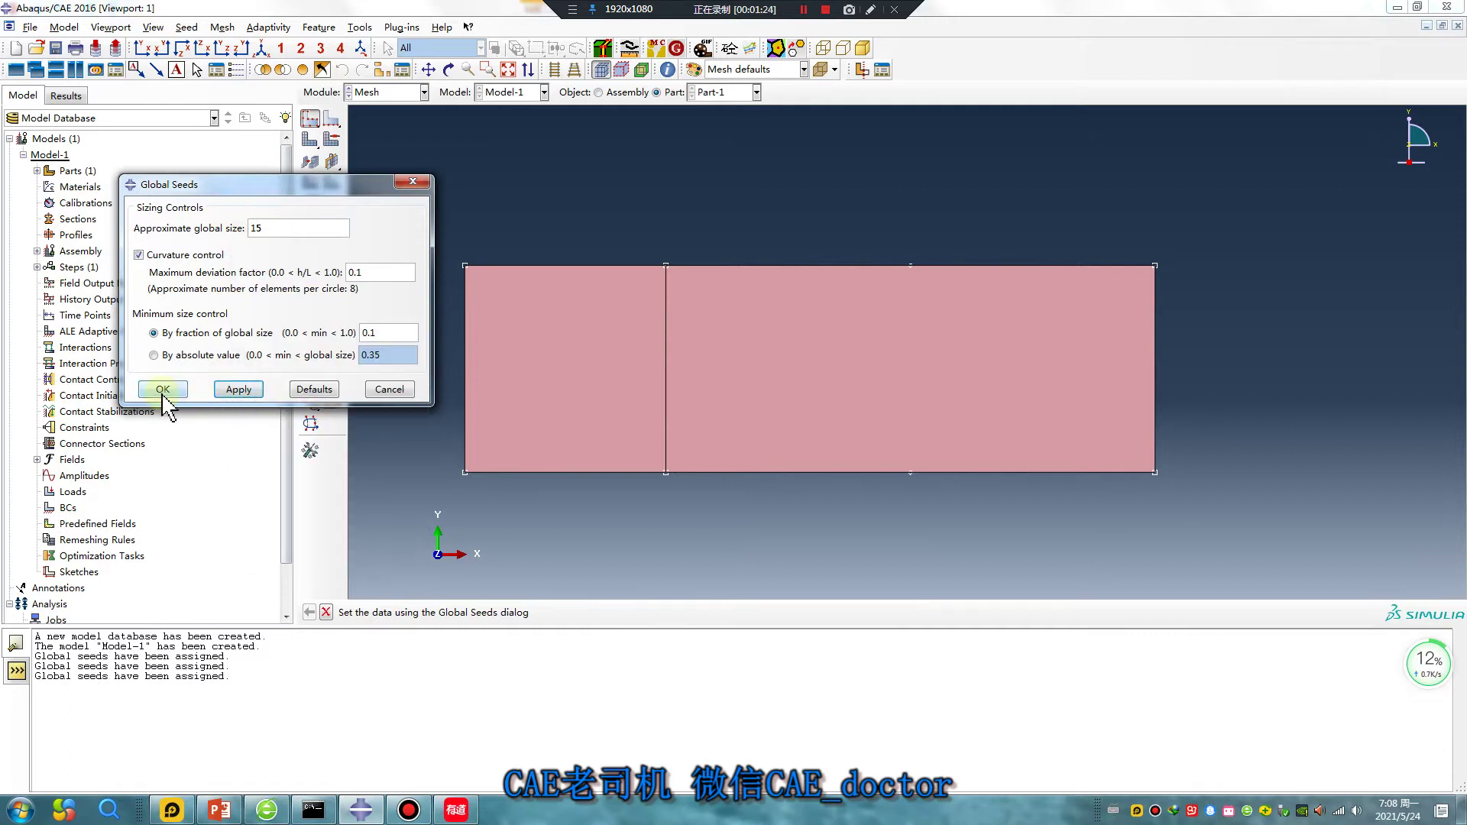
pyautogui.press('Escape')
# Seed the part's left edge by number with 3 elements and do not allow the number of elements to change.
pyautogui.click(331, 119)
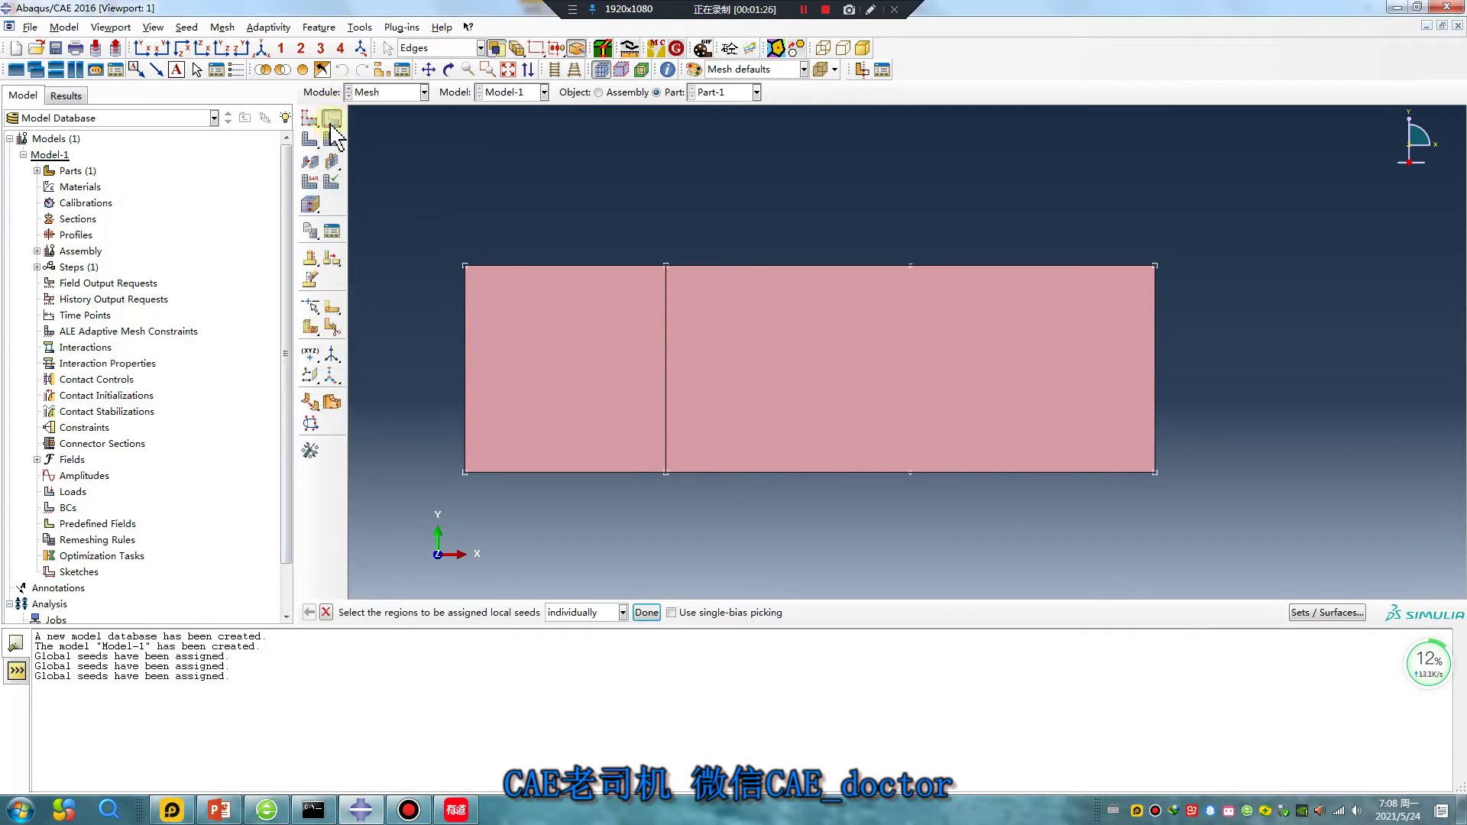
pyautogui.click(436, 271)
pyautogui.click(464, 308)
pyautogui.middleClick(418, 384)
pyautogui.click(447, 480)
pyautogui.click(328, 428)
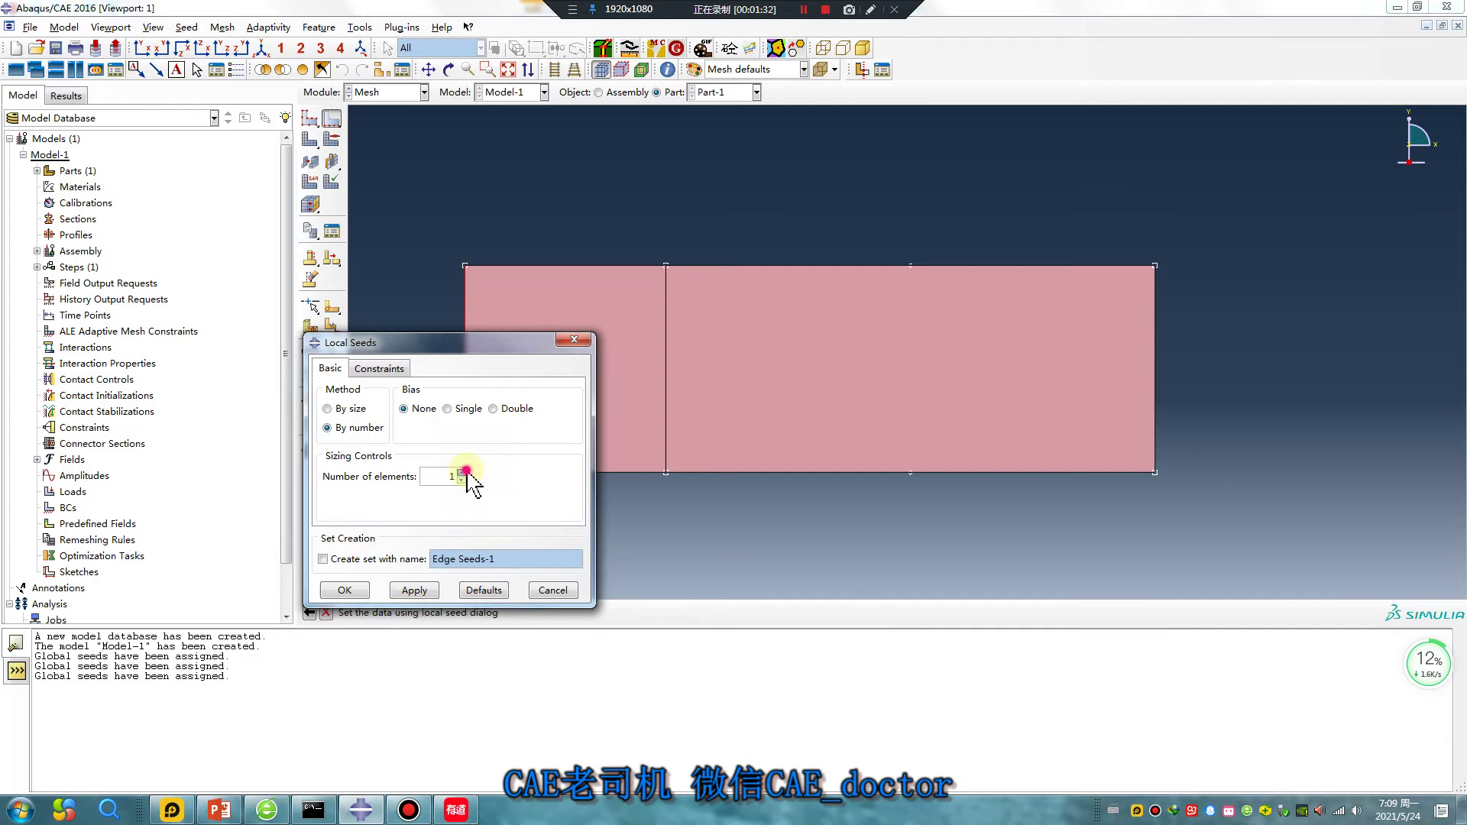
pyautogui.click(379, 368)
pyautogui.click(328, 447)
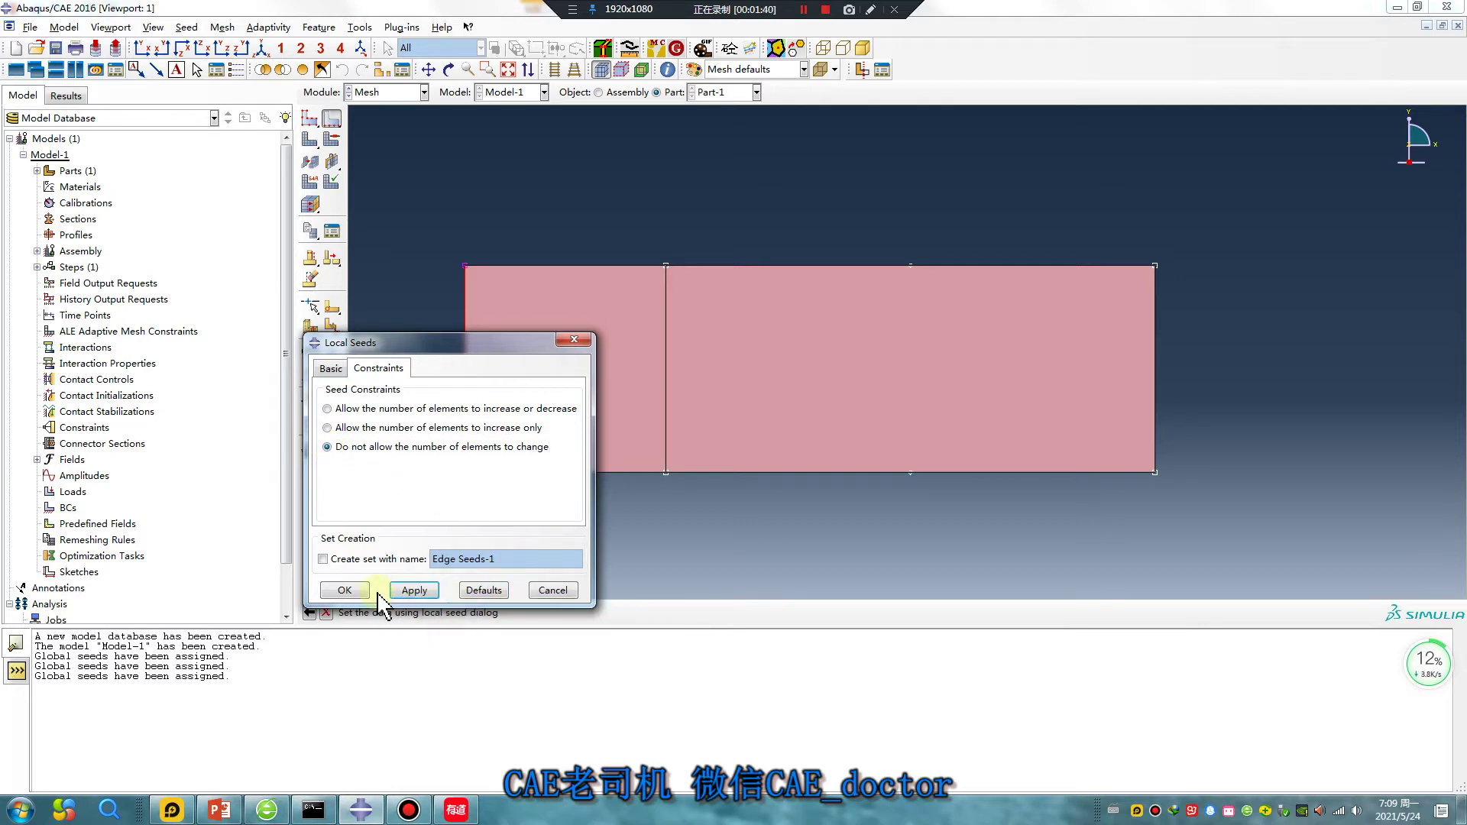
pyautogui.click(345, 589)
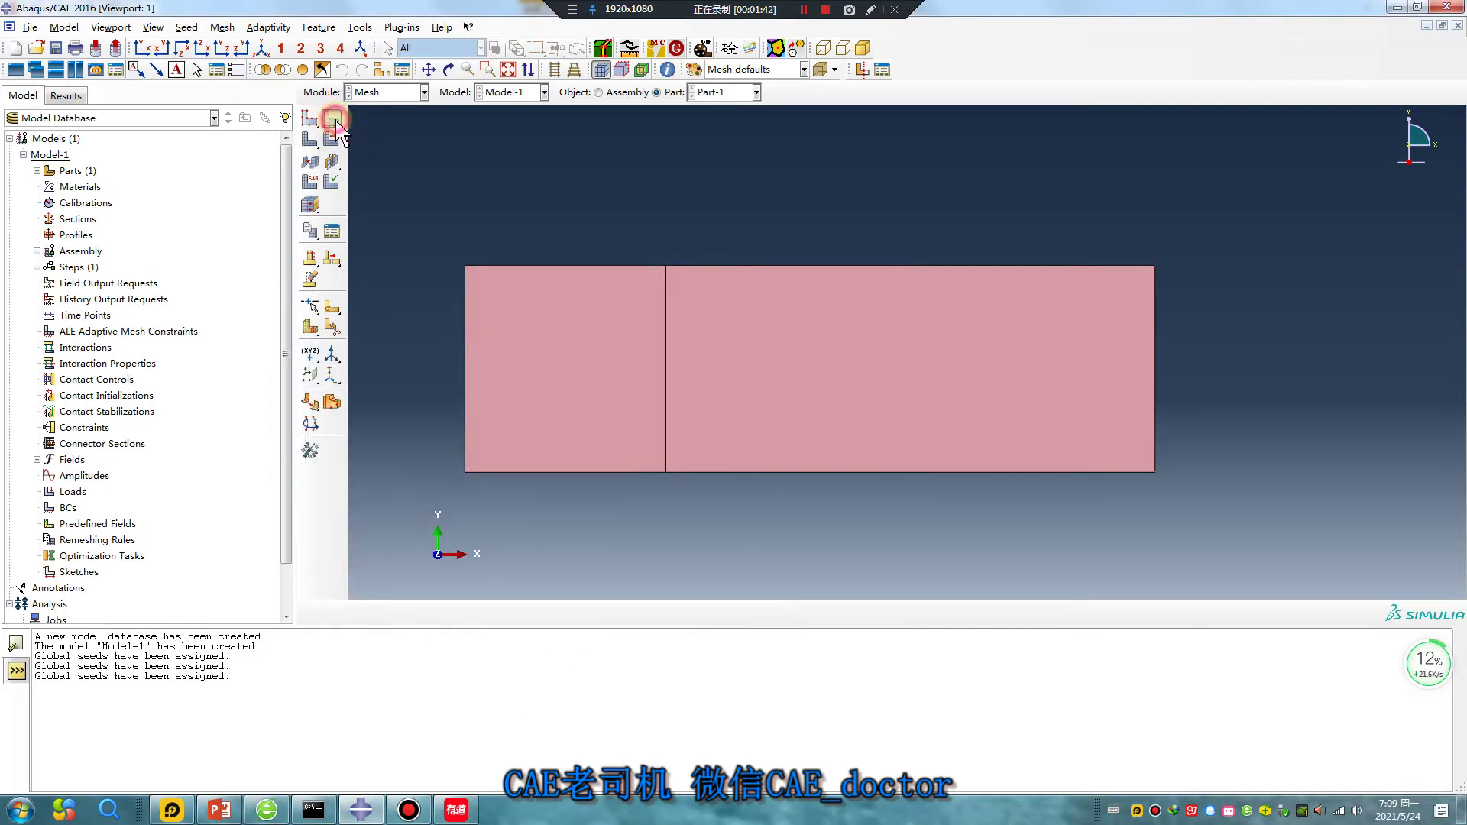
# Seed the smaller region's upper and lower edges, the partition line and the part's right edge with 1 fixed element each.
pyautogui.click(580, 266)
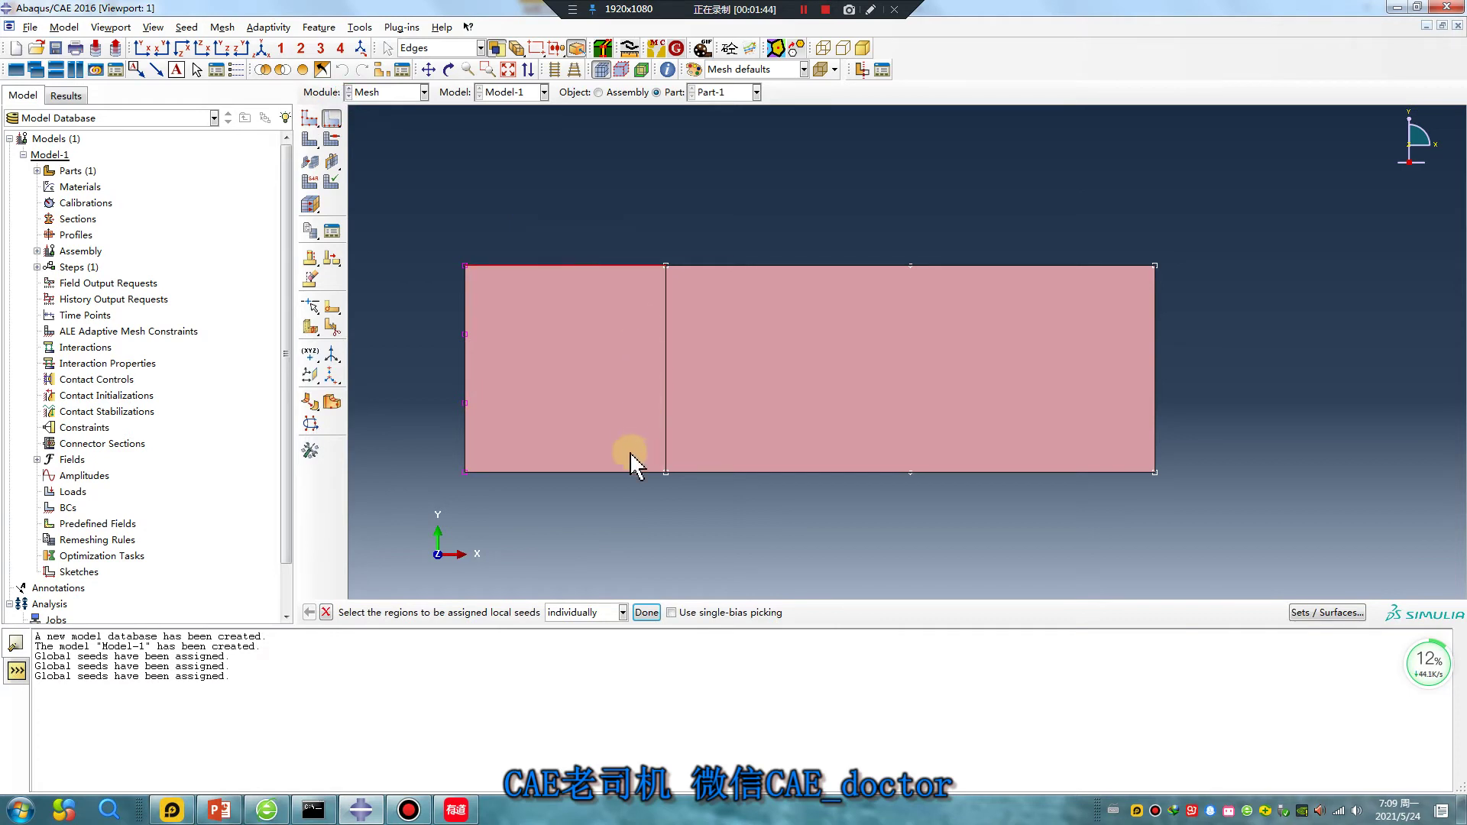
pyautogui.keyDown('shift'); pyautogui.click(604, 472); pyautogui.keyUp('shift')
pyautogui.keyDown('shift'); pyautogui.click(666, 410); pyautogui.keyUp('shift')
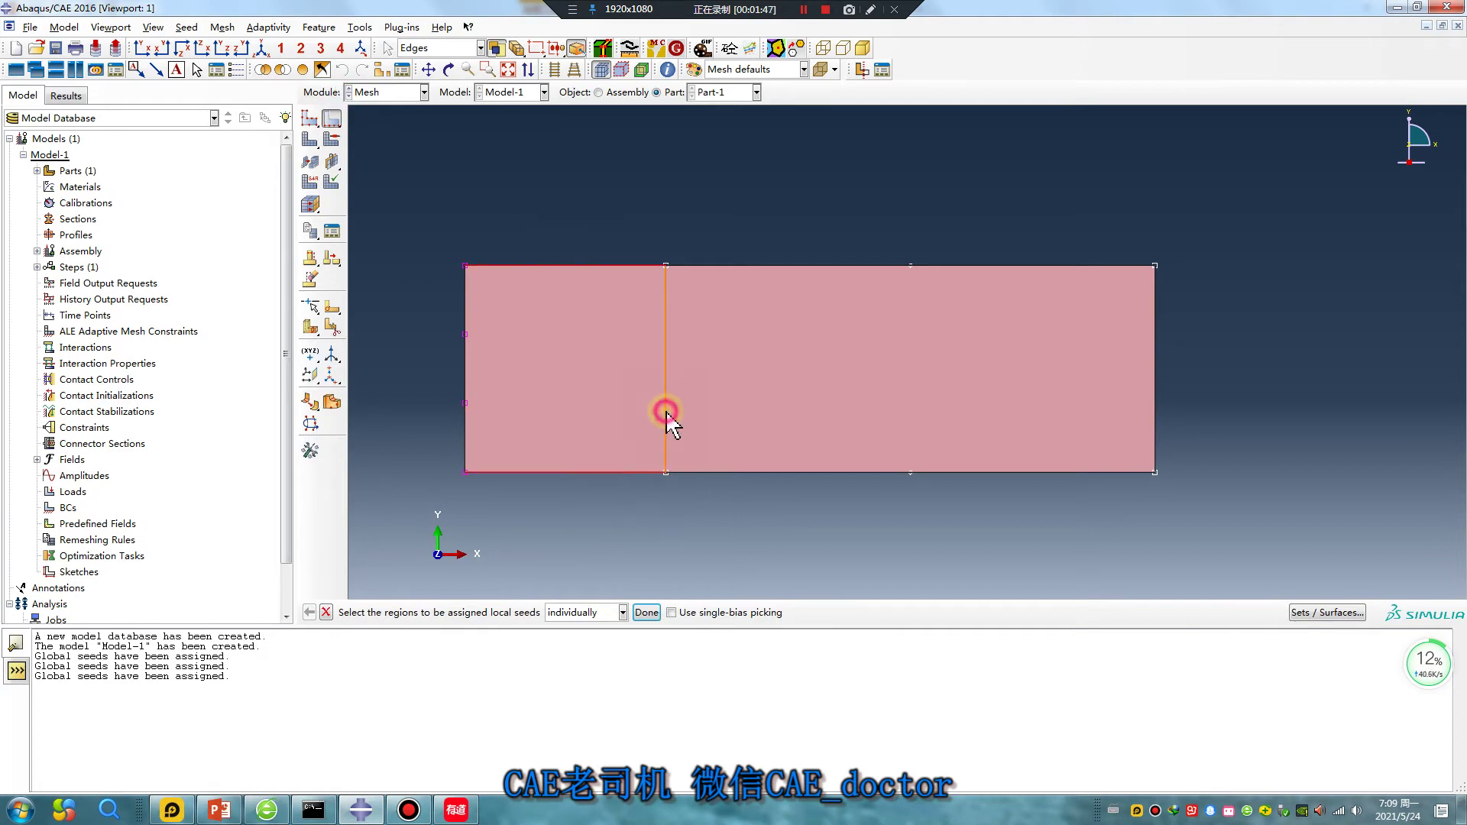
pyautogui.keyDown('shift'); pyautogui.click(1156, 352); pyautogui.keyUp('shift')
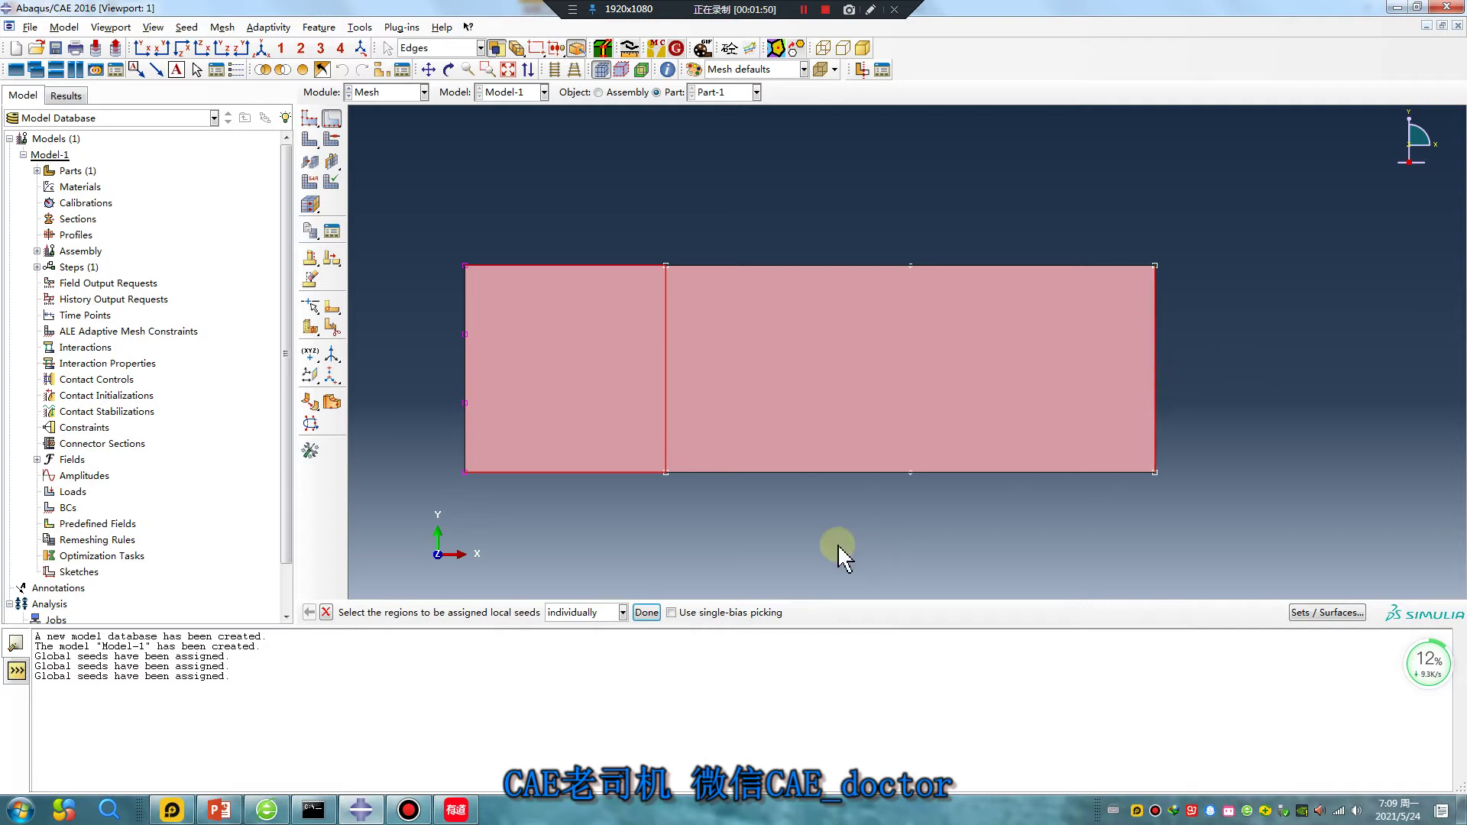
pyautogui.middleClick(843, 558)
pyautogui.click(341, 369)
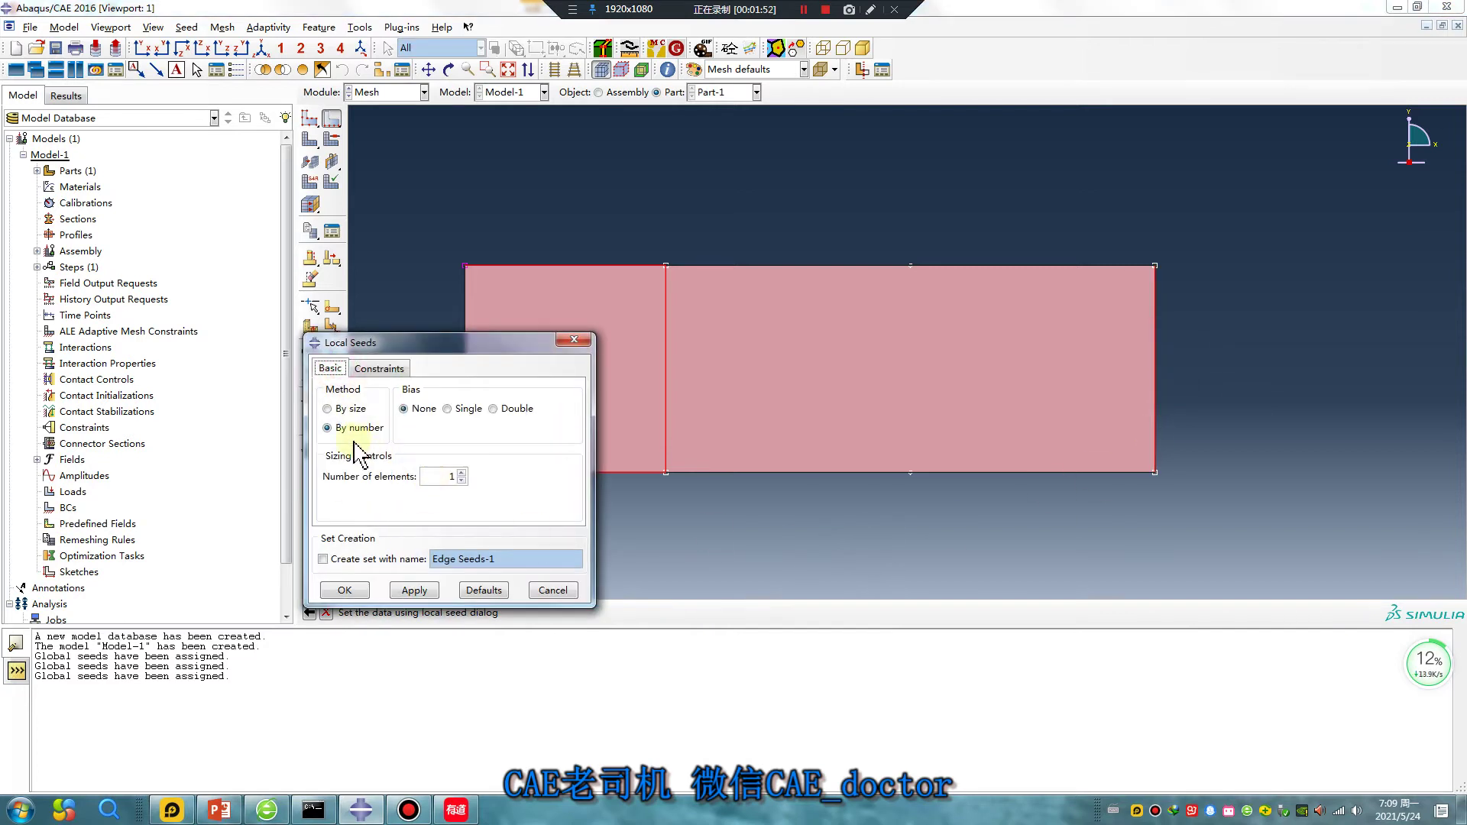
pyautogui.click(389, 370)
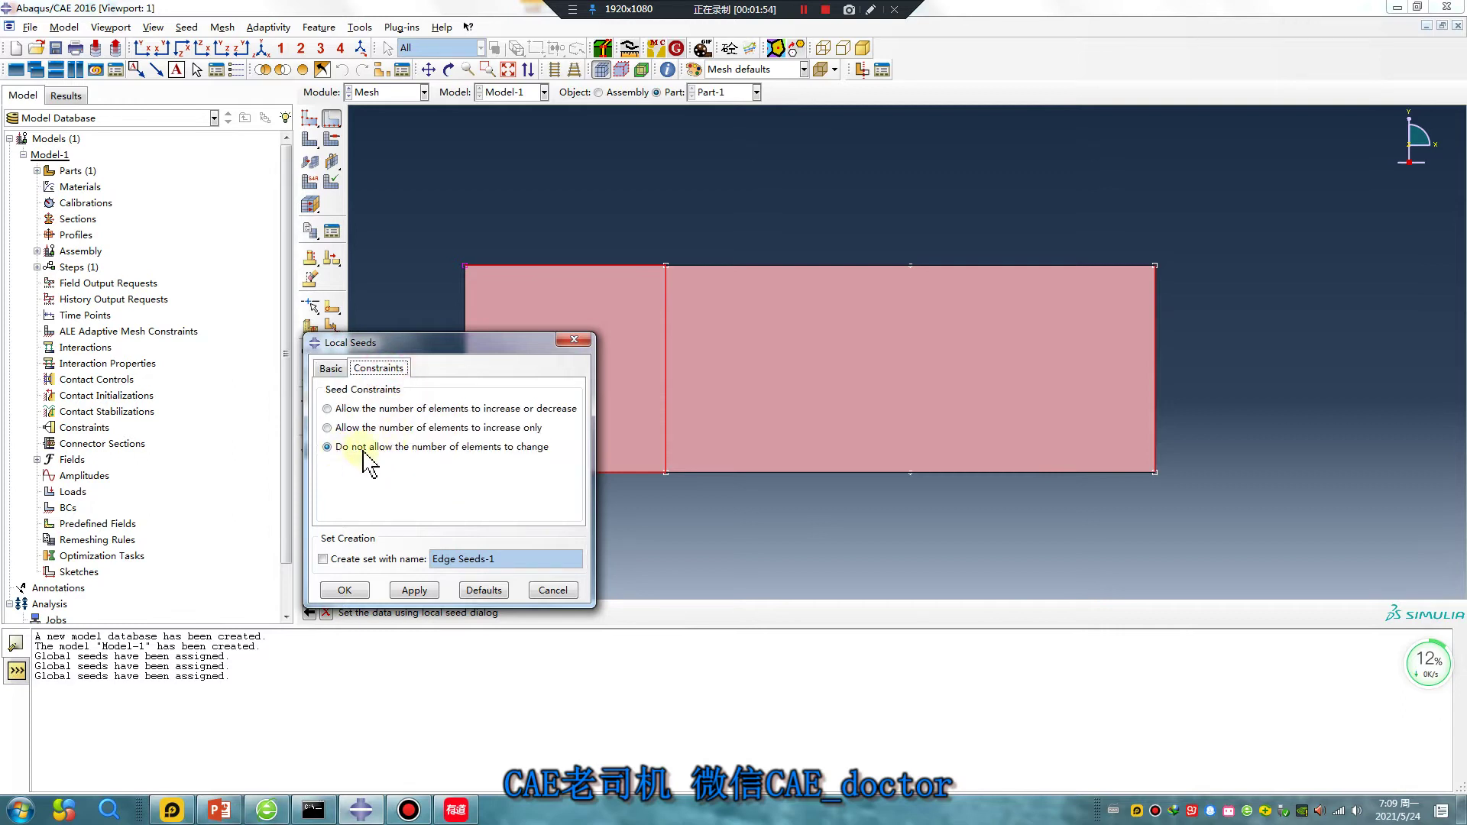
pyautogui.moveTo(378, 457)
pyautogui.click(350, 589)
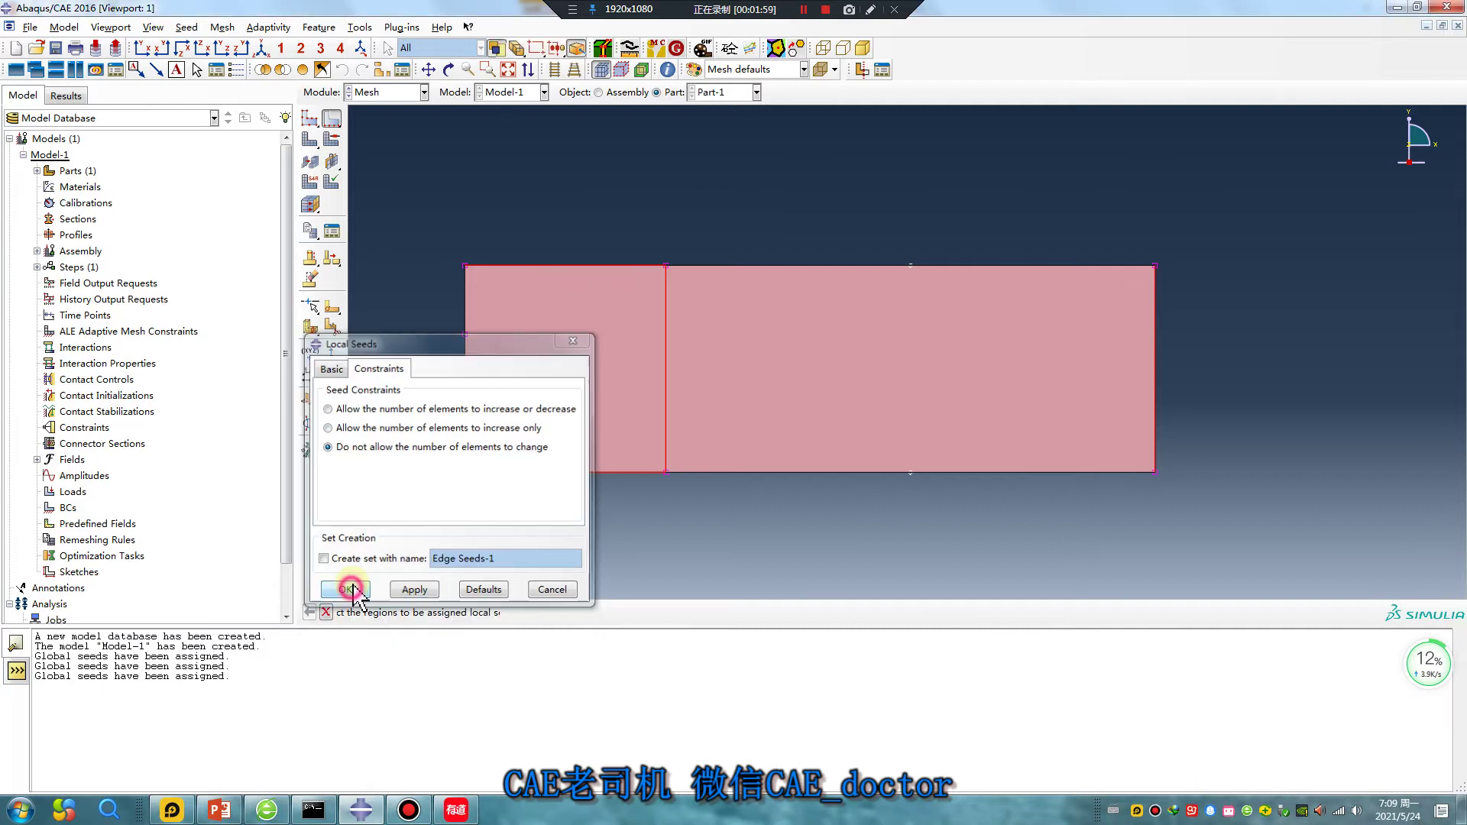
# Assign the Structured meshing technique with quad-dominated elements to both regions of the part.
pyautogui.click(344, 164)
pyautogui.moveTo(385, 189); pyautogui.dragTo(1329, 545)
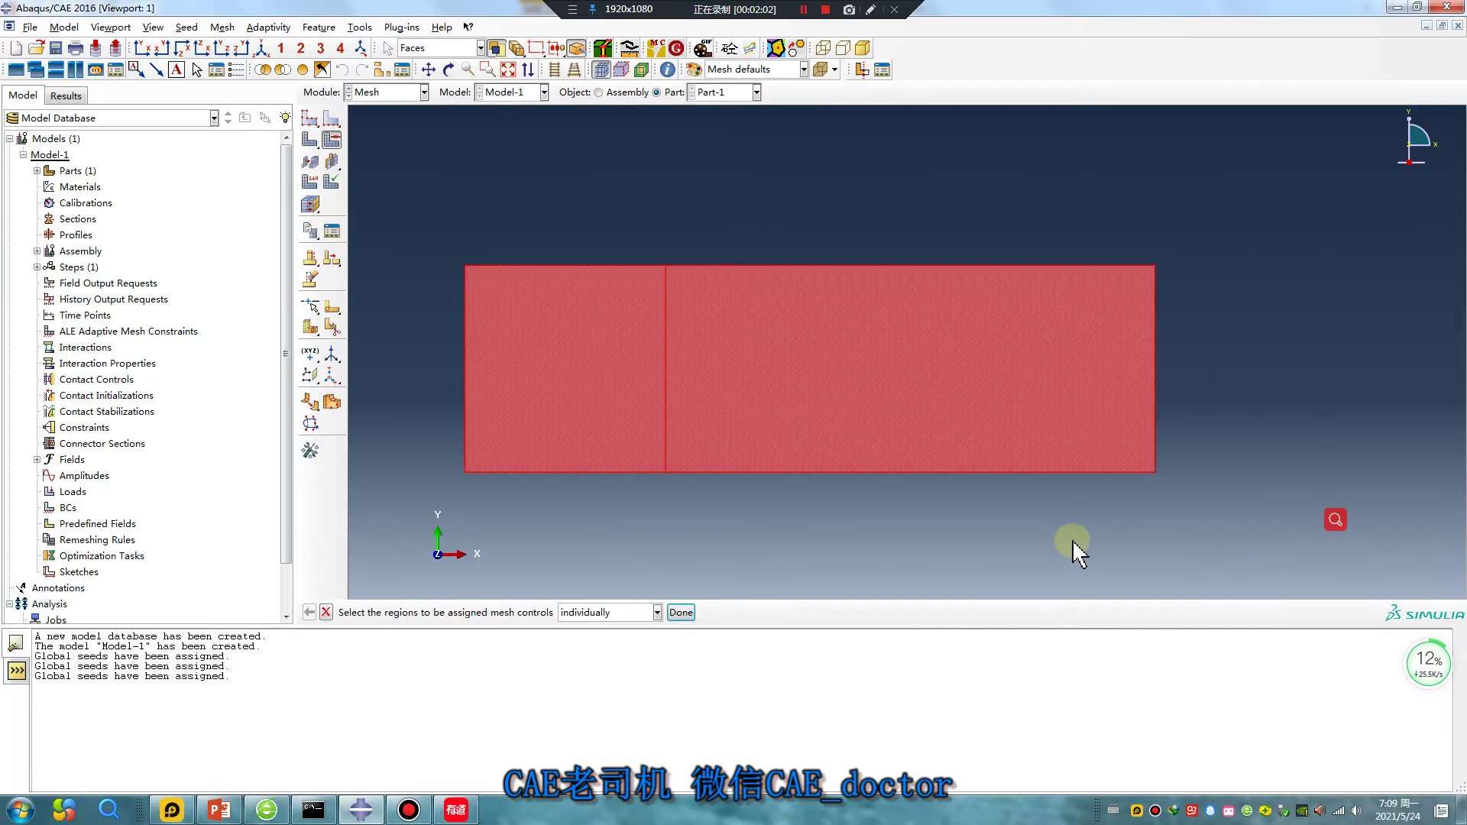
pyautogui.middleClick(700, 512)
pyautogui.click(220, 399)
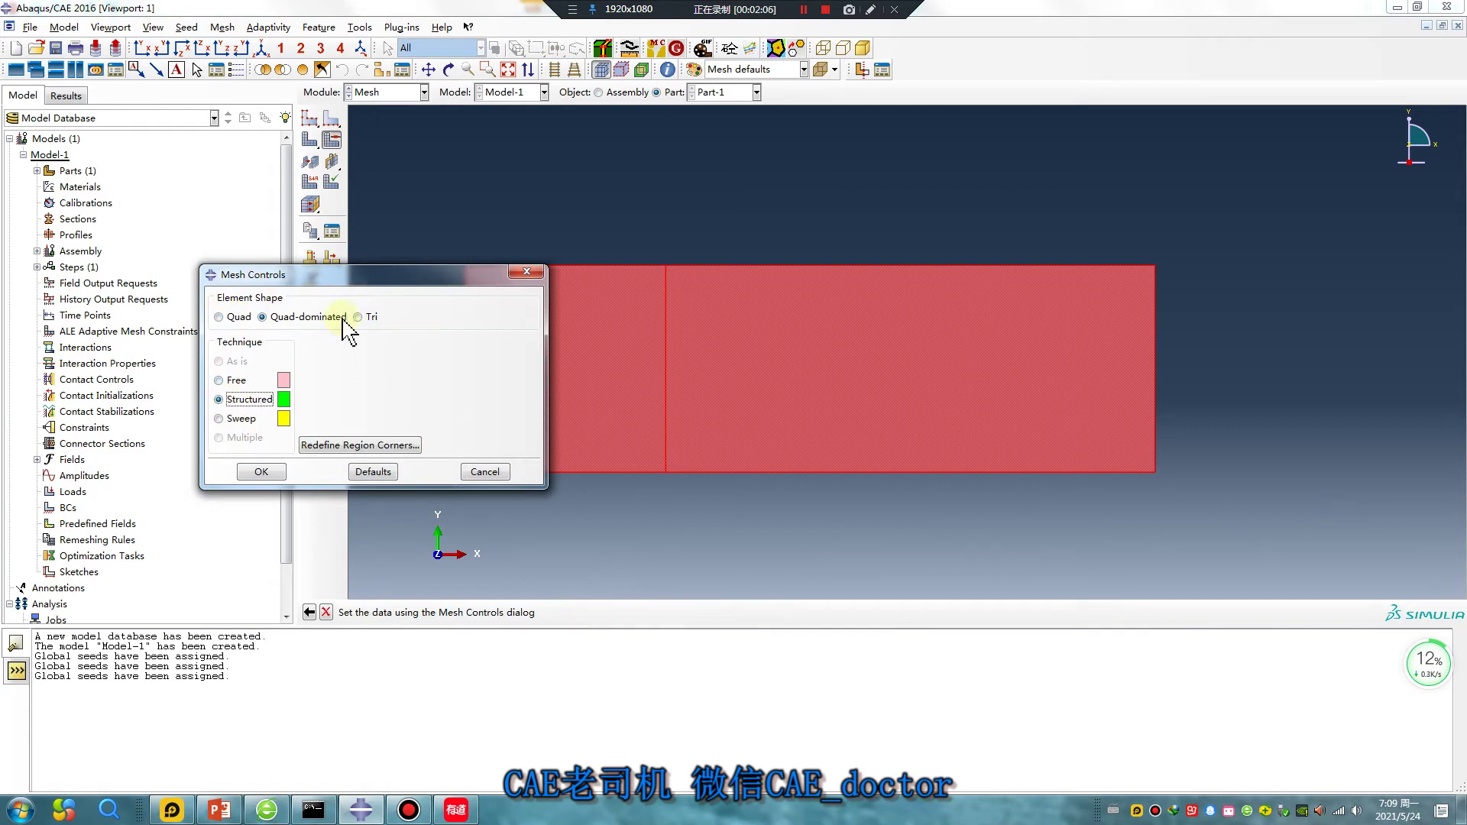
pyautogui.click(269, 472)
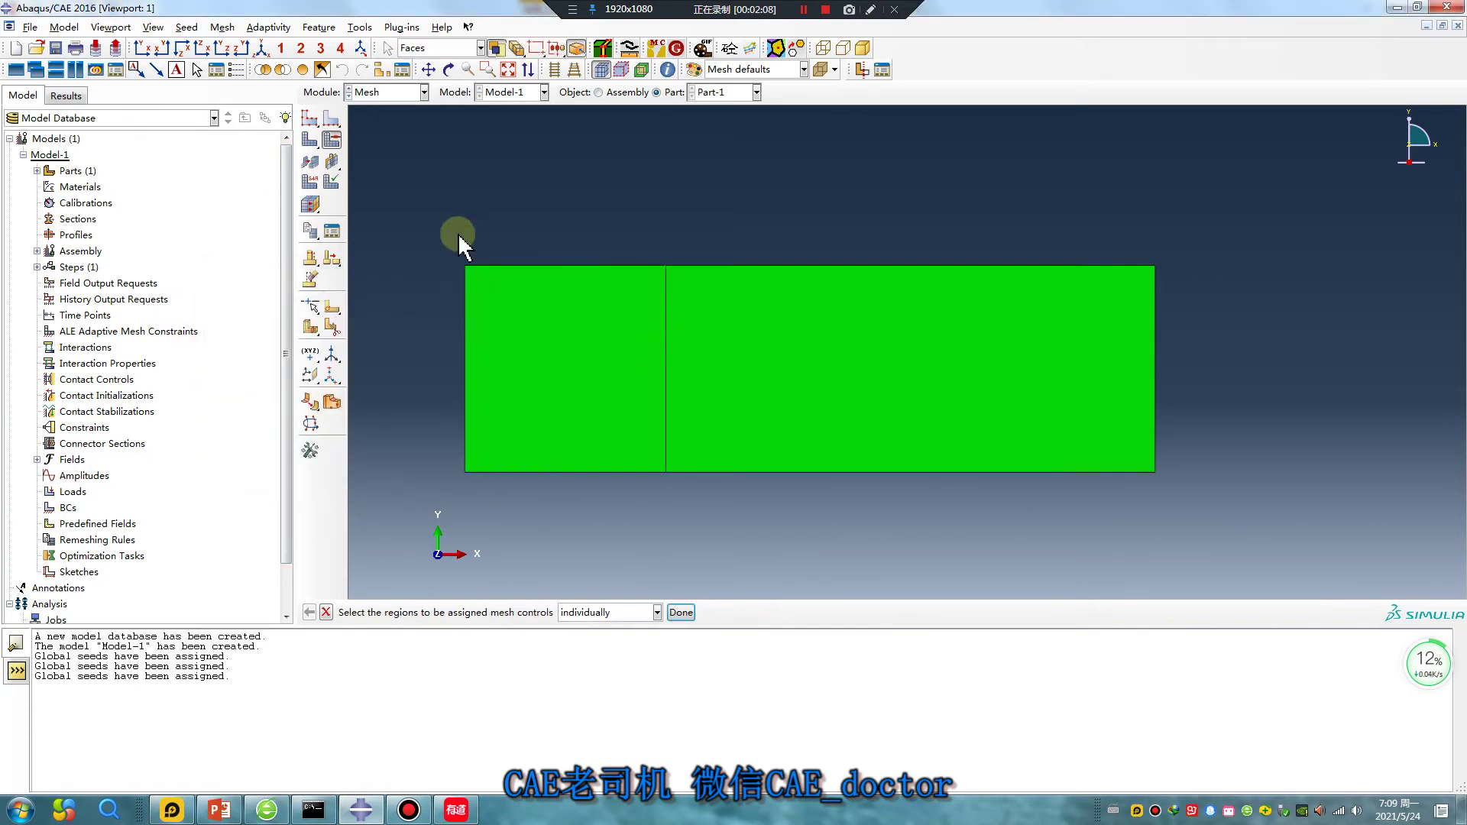
# Generate the mesh on the whole part.
pyautogui.click(331, 160)
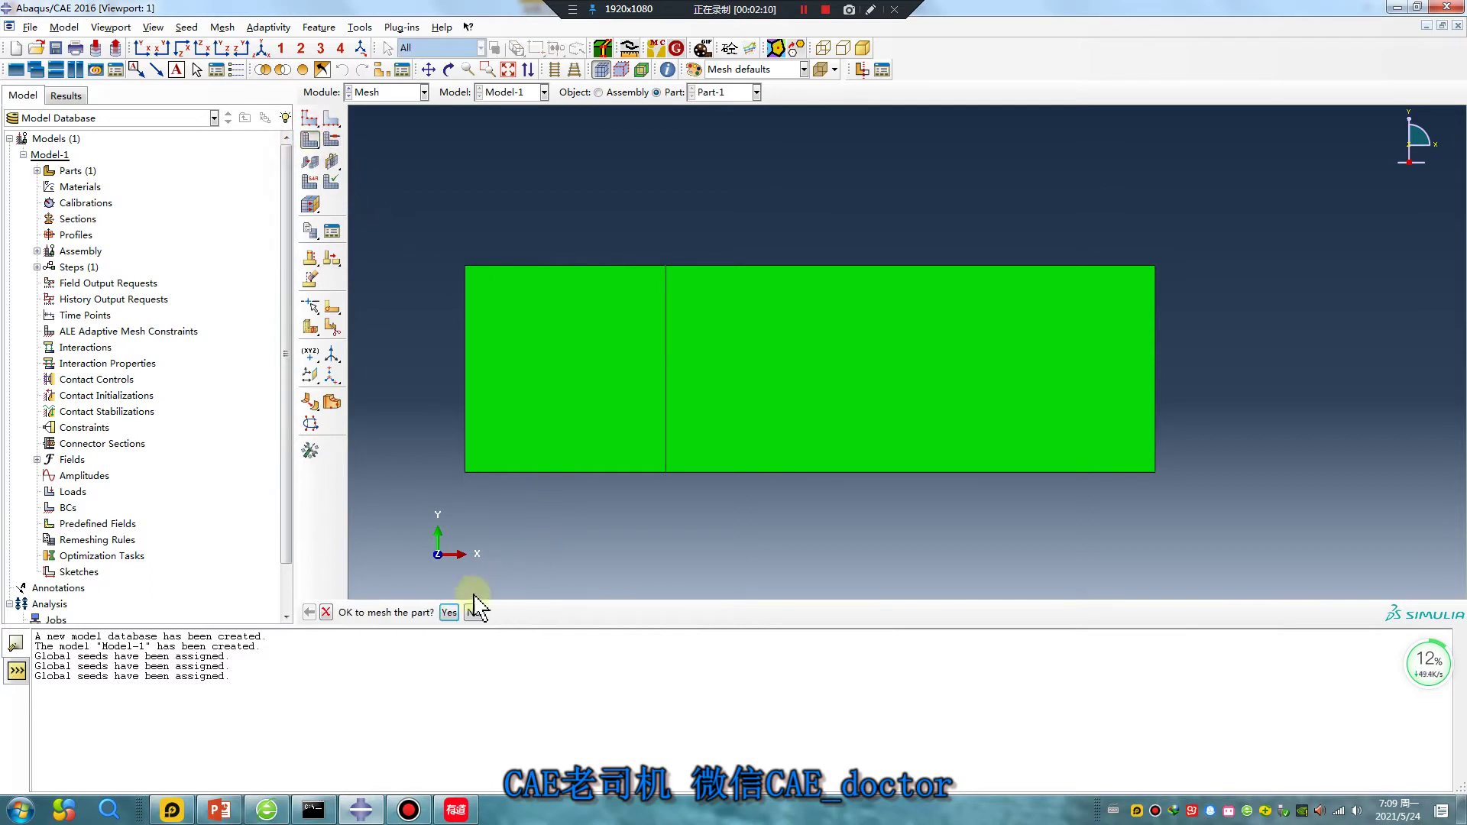
pyautogui.click(452, 612)
pyautogui.scroll(-3, 958, 427)
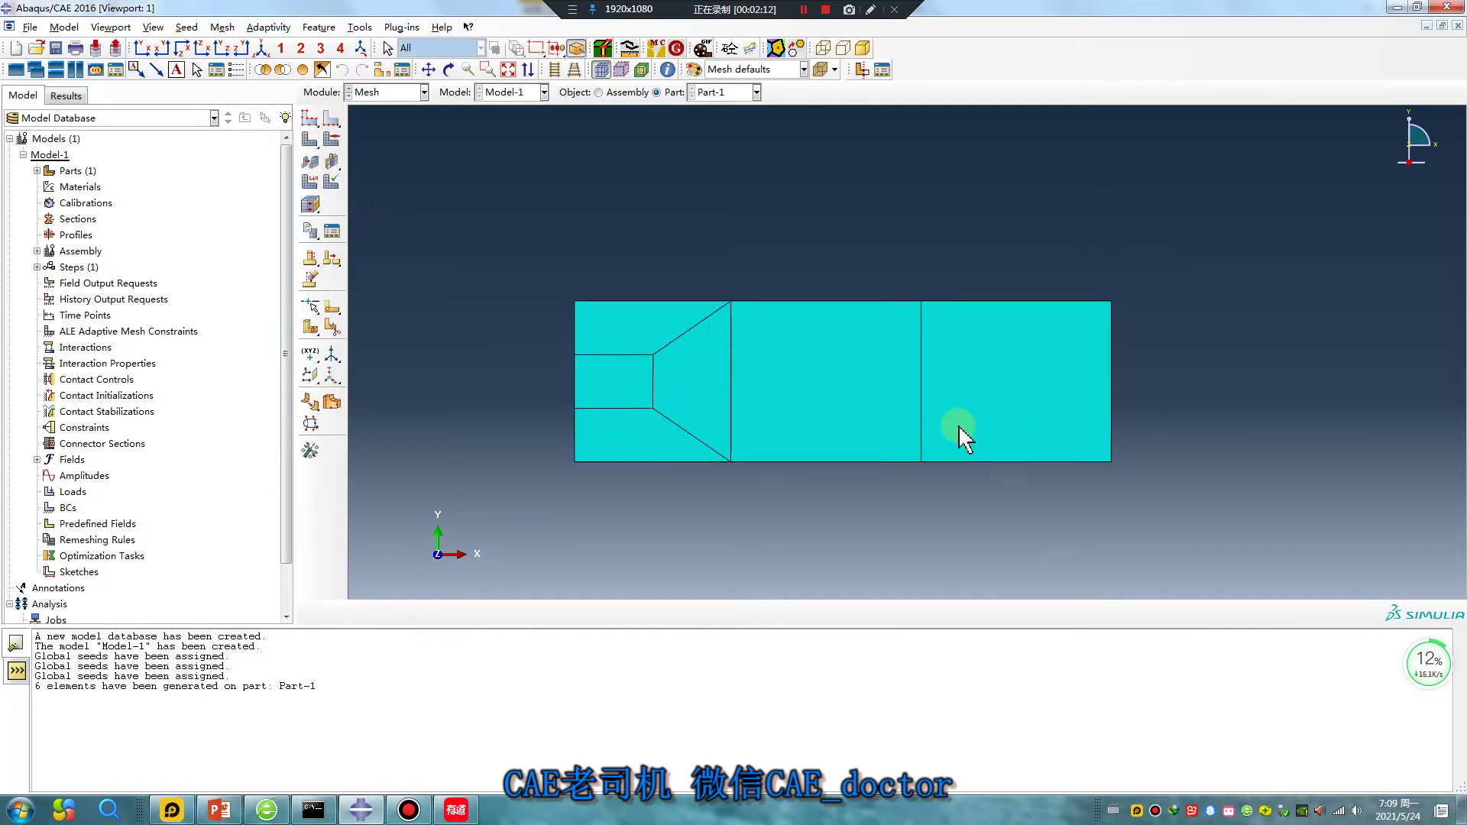
# Create a mesh part from the meshed Part-1, keeping the proposed name.
pyautogui.click(222, 27)
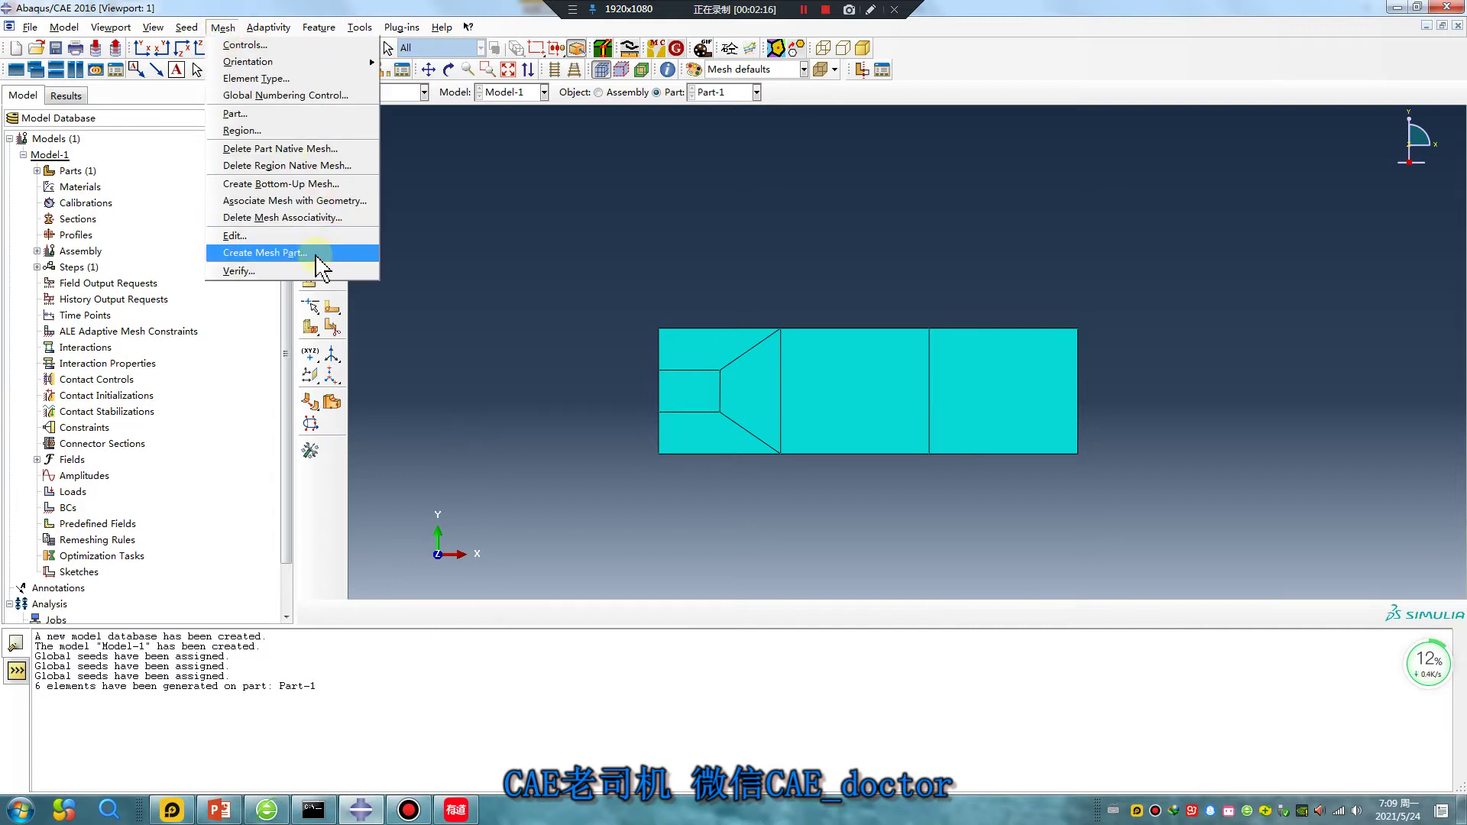
pyautogui.click(291, 252)
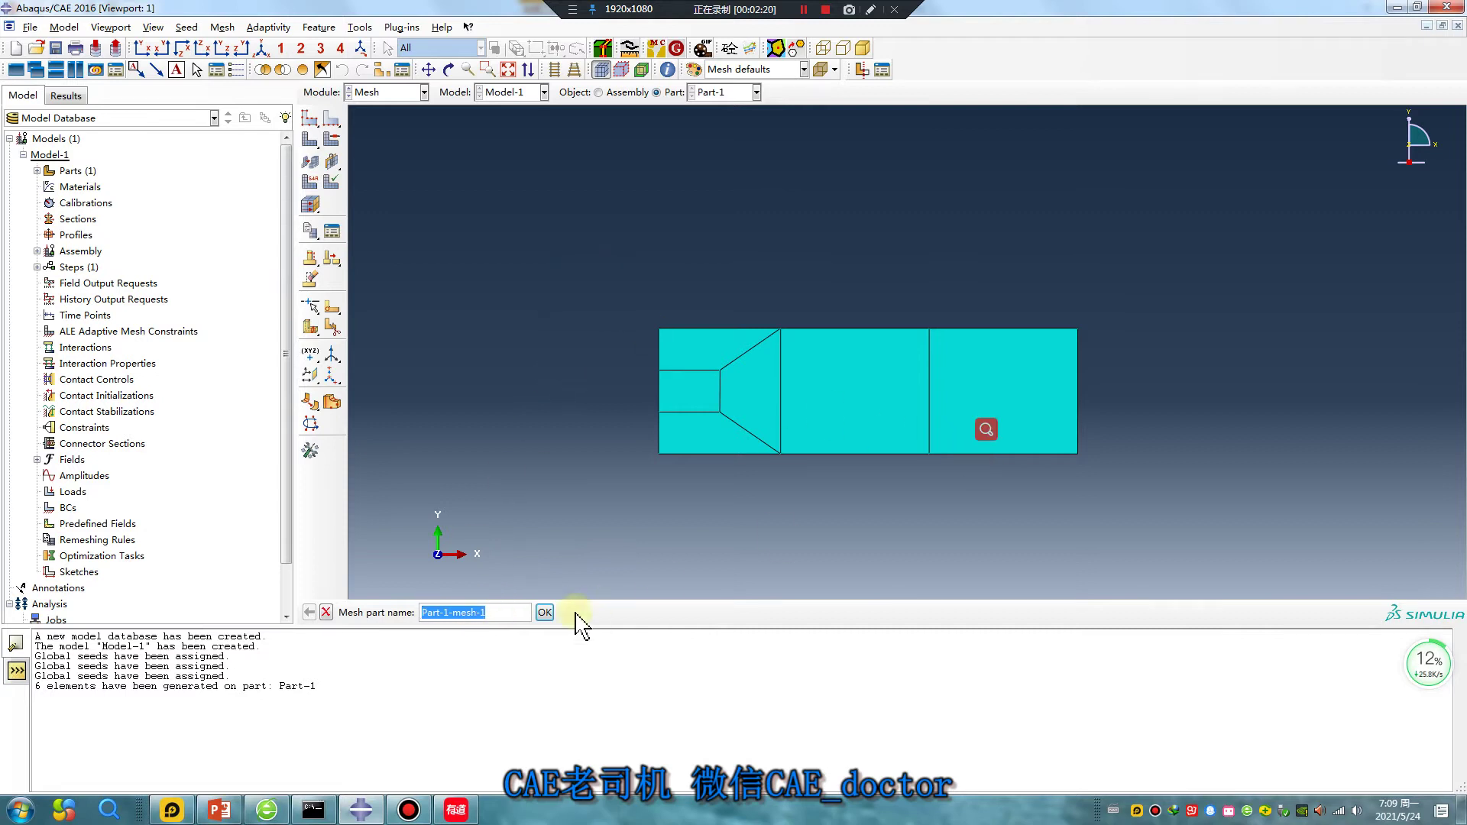
pyautogui.click(545, 612)
pyautogui.scroll(-5, 628, 523)
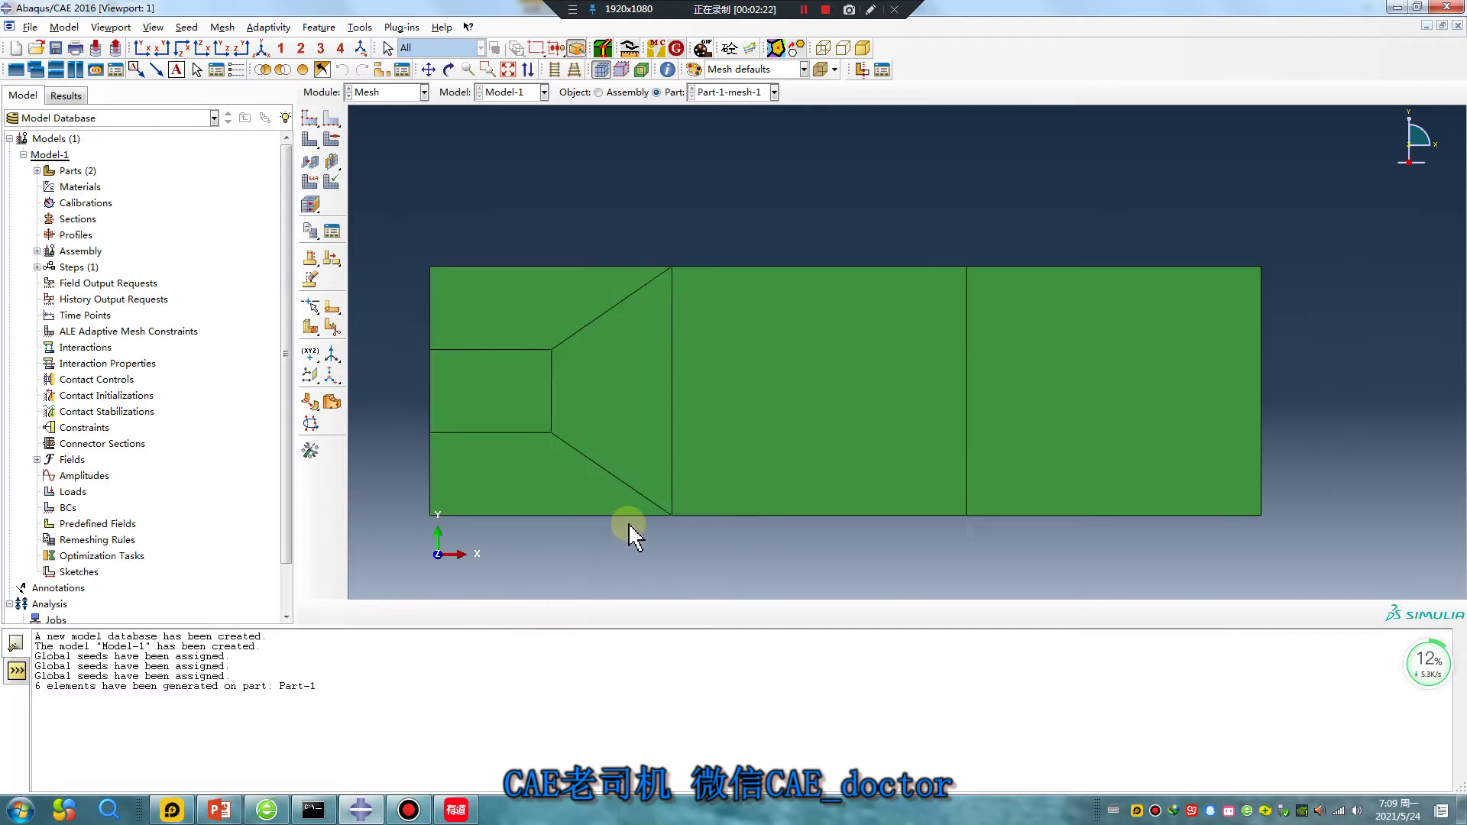
# Switch to the Assembly module and create an instance of Part-1-mesh-1.
pyautogui.click(404, 92)
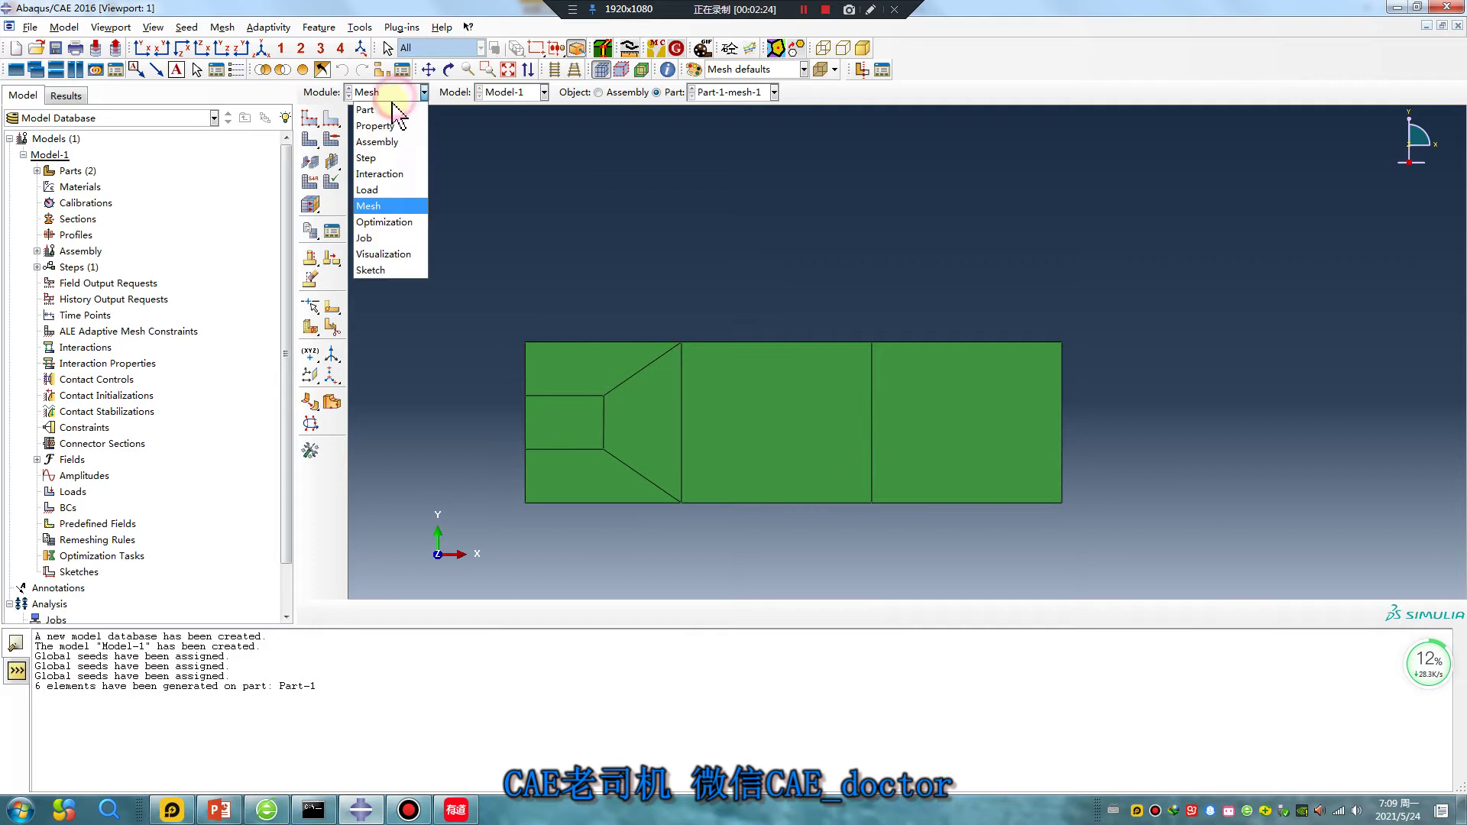
pyautogui.click(380, 143)
pyautogui.click(311, 117)
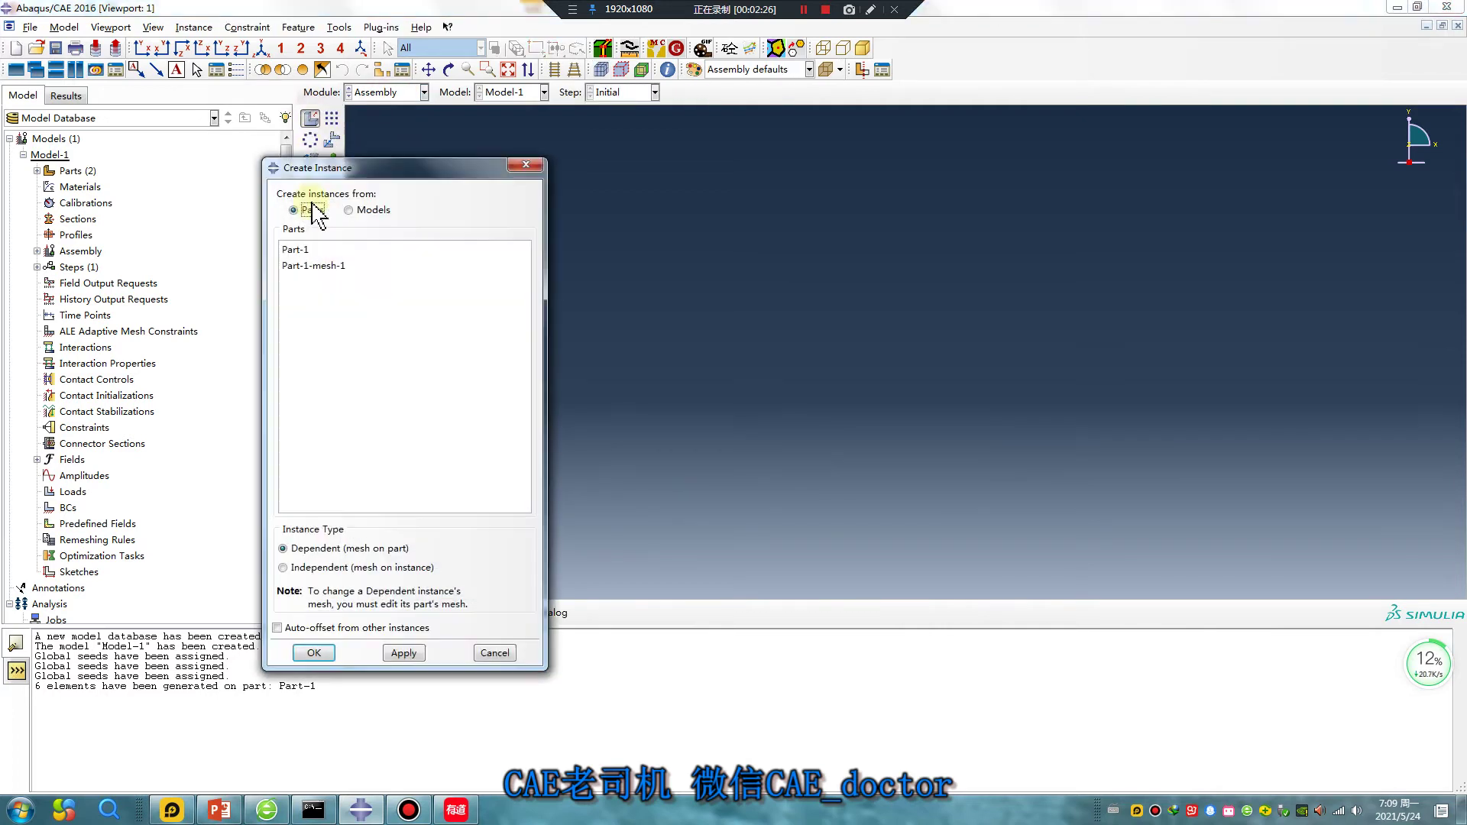
pyautogui.click(315, 265)
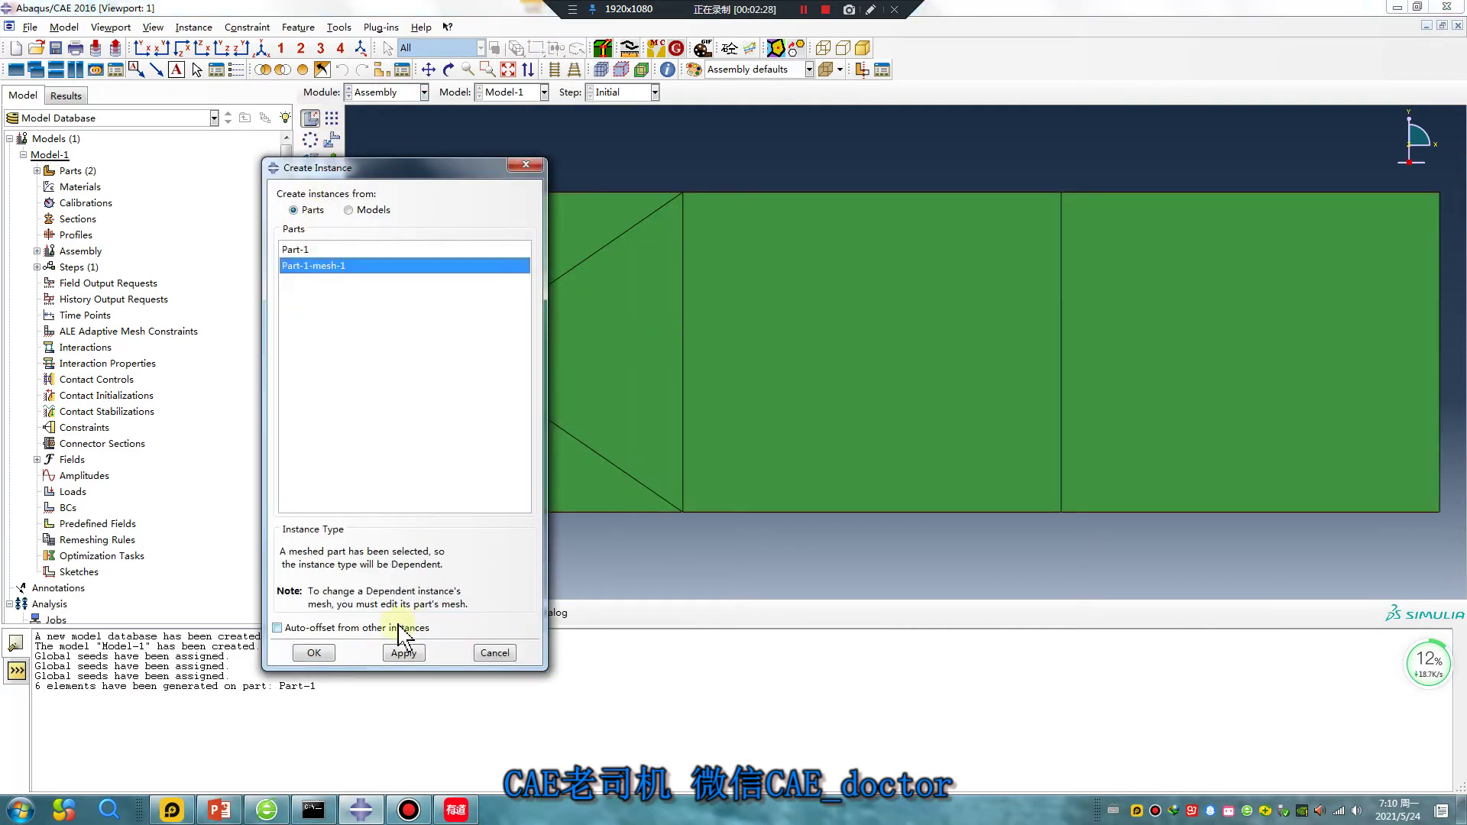
pyautogui.click(314, 652)
# Linearly pattern the mesh instance with 1 in direction 1 and 3 in direction 2 at an offset of 15.
pyautogui.click(332, 118)
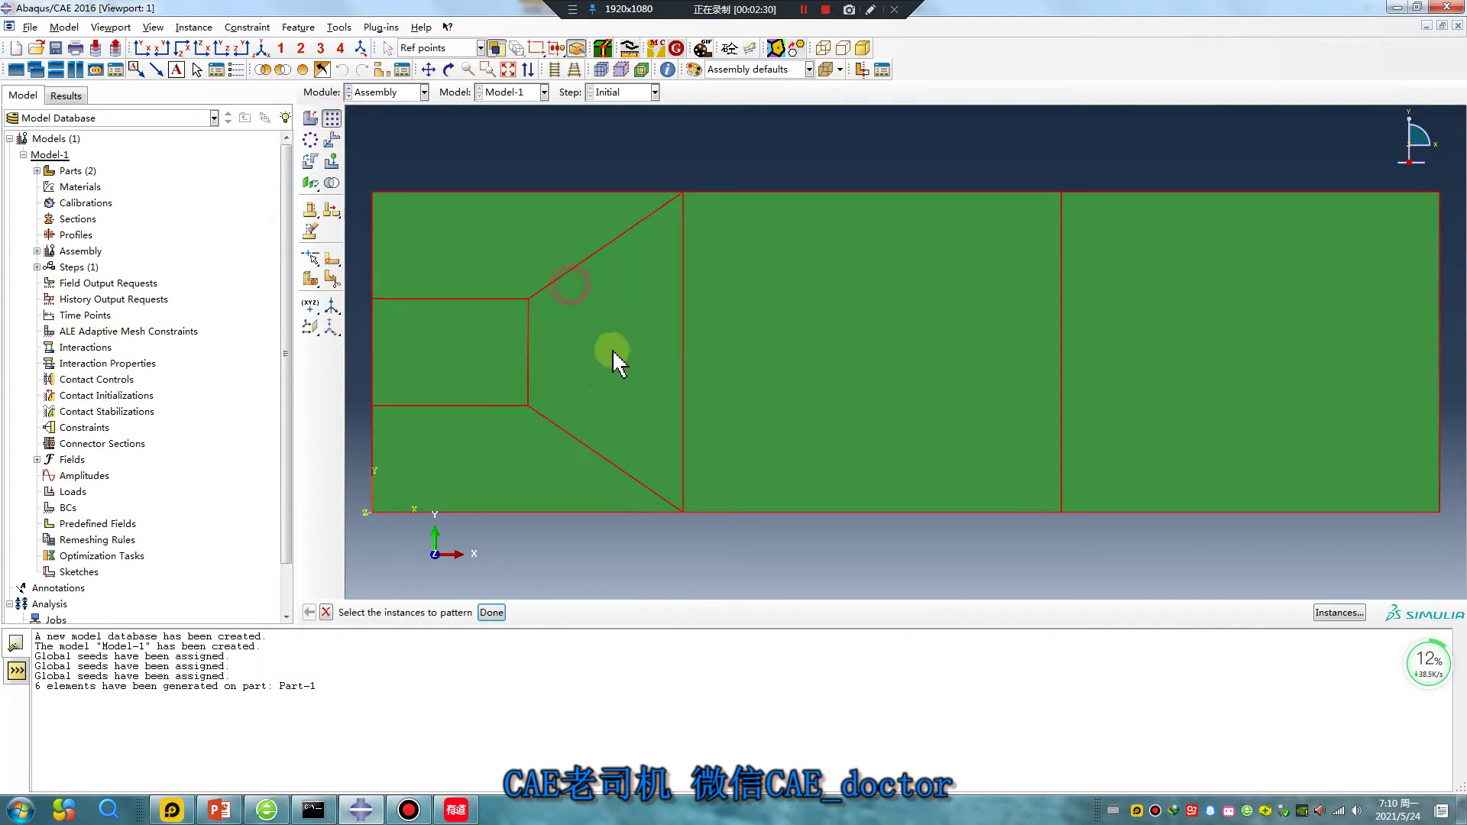
pyautogui.click(599, 322)
pyautogui.middleClick(700, 457)
pyautogui.scroll(-3, 688, 428)
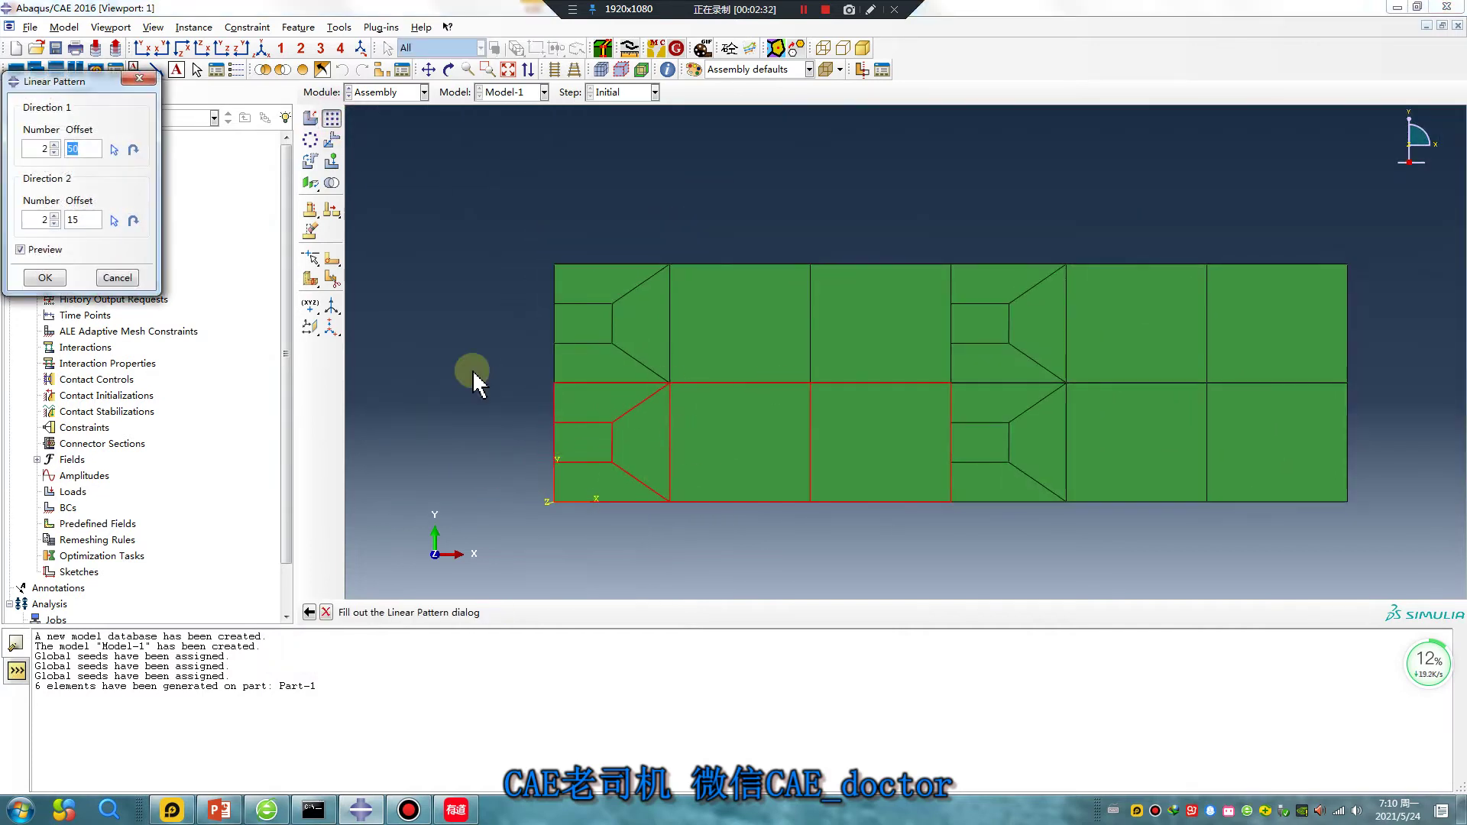
pyautogui.click(56, 152)
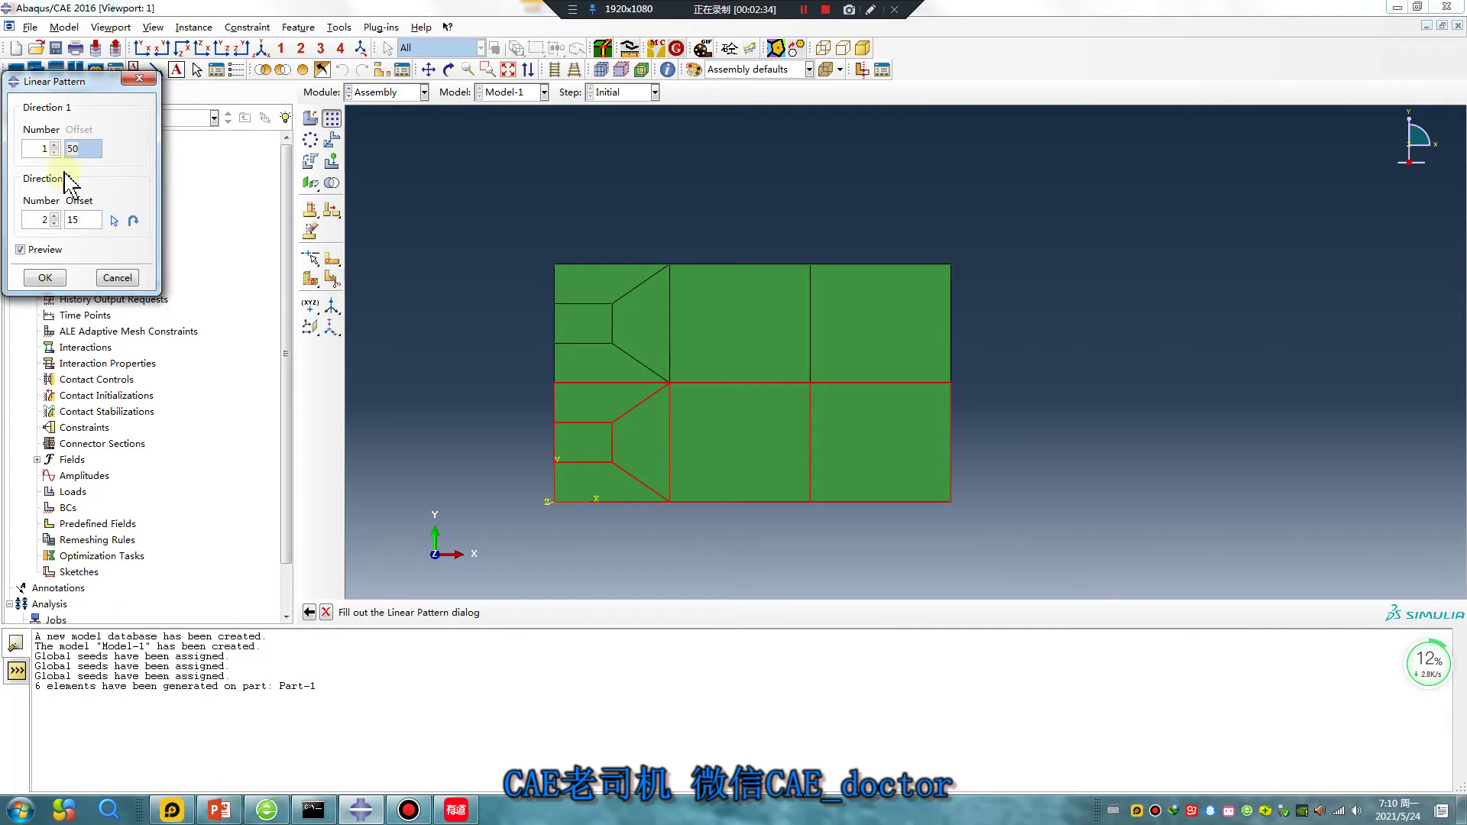
pyautogui.click(55, 216)
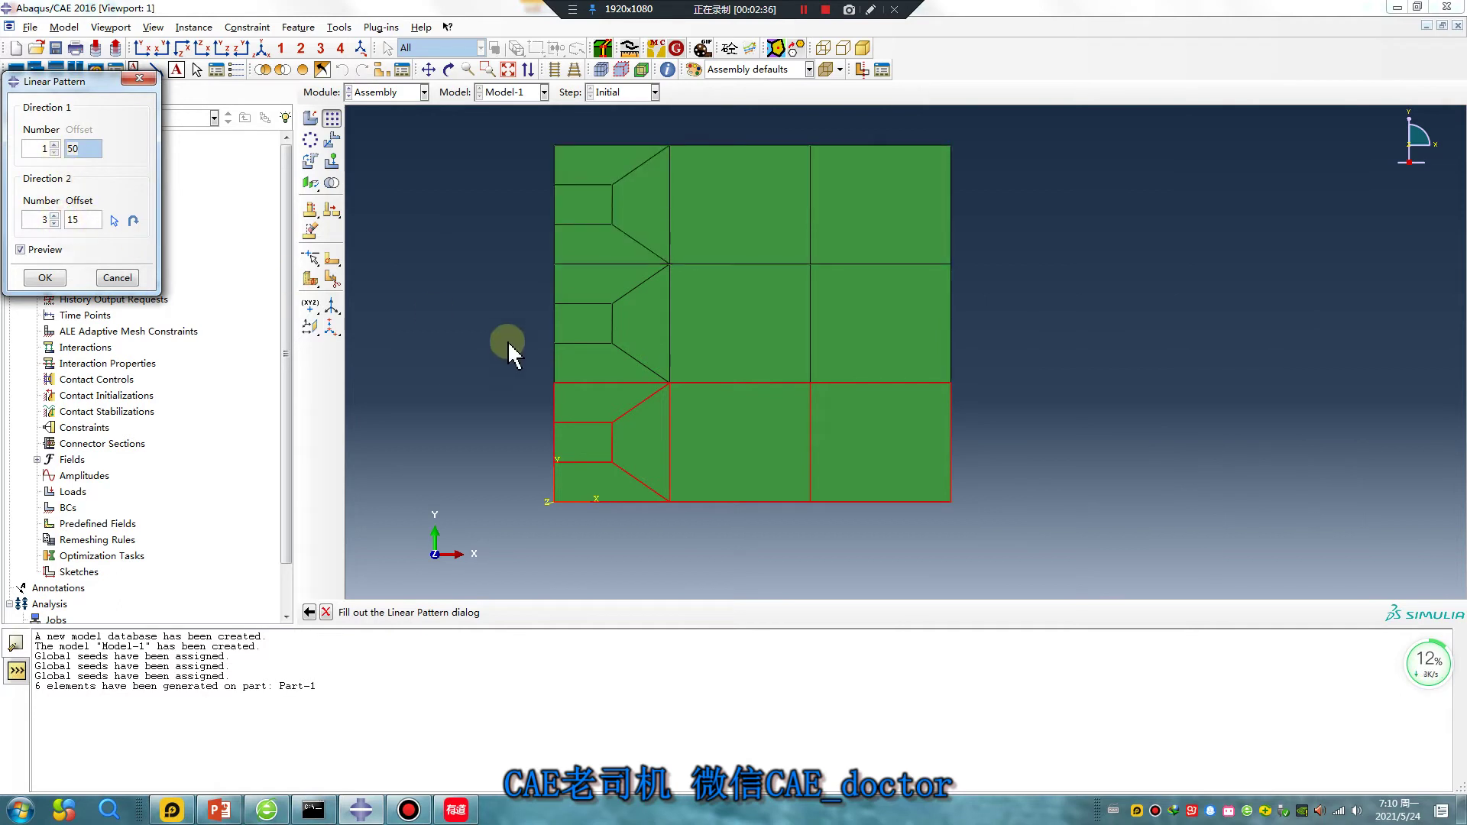
pyautogui.scroll(-1, 492, 337)
pyautogui.click(46, 278)
pyautogui.scroll(-2, 877, 474)
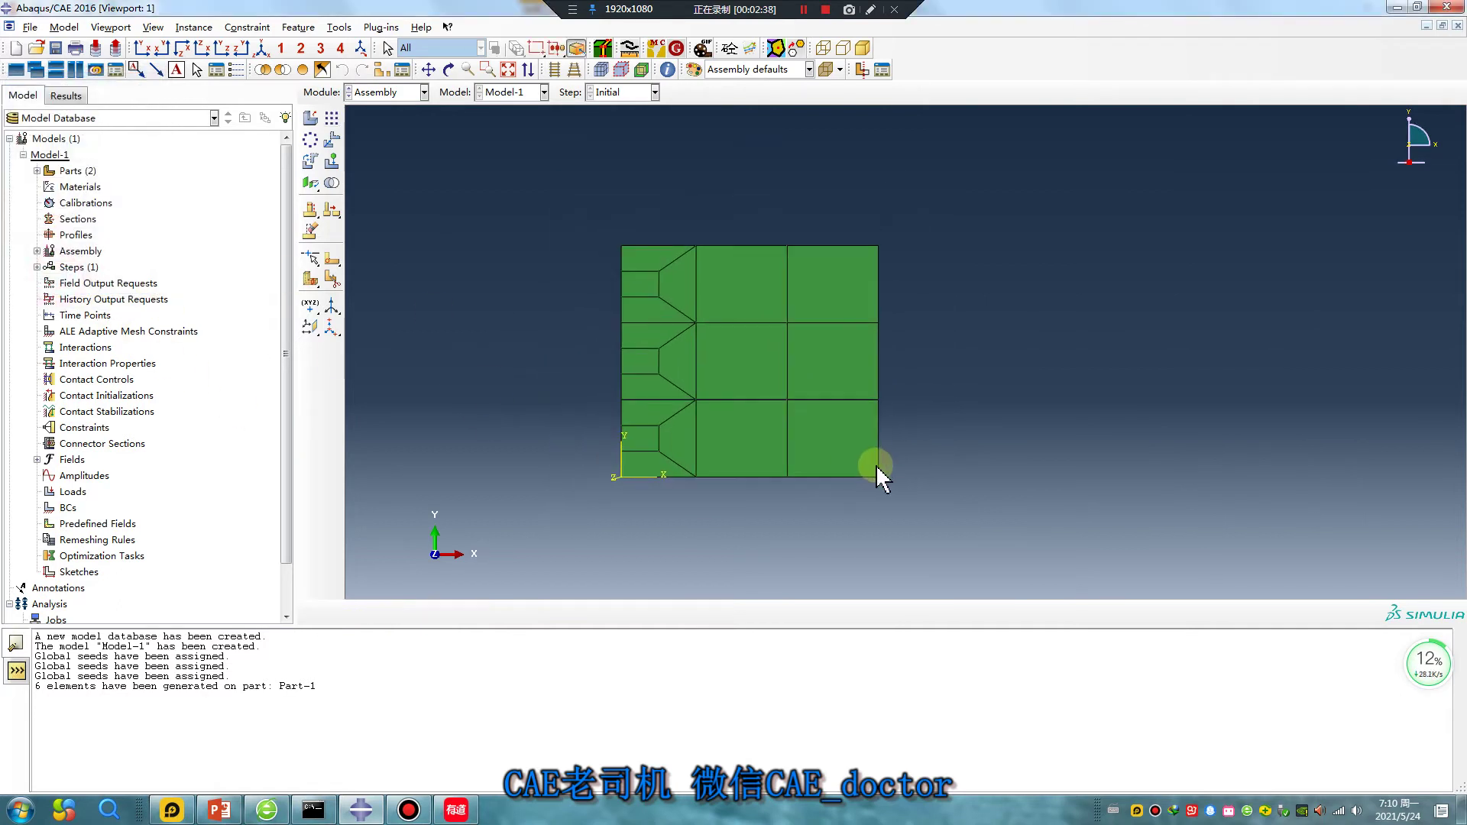
# Merge geometry and mesh of all three instances, deleting the originals, retaining intersecting boundaries, merging all nodes and removing duplicate elements.
pyautogui.click(332, 184)
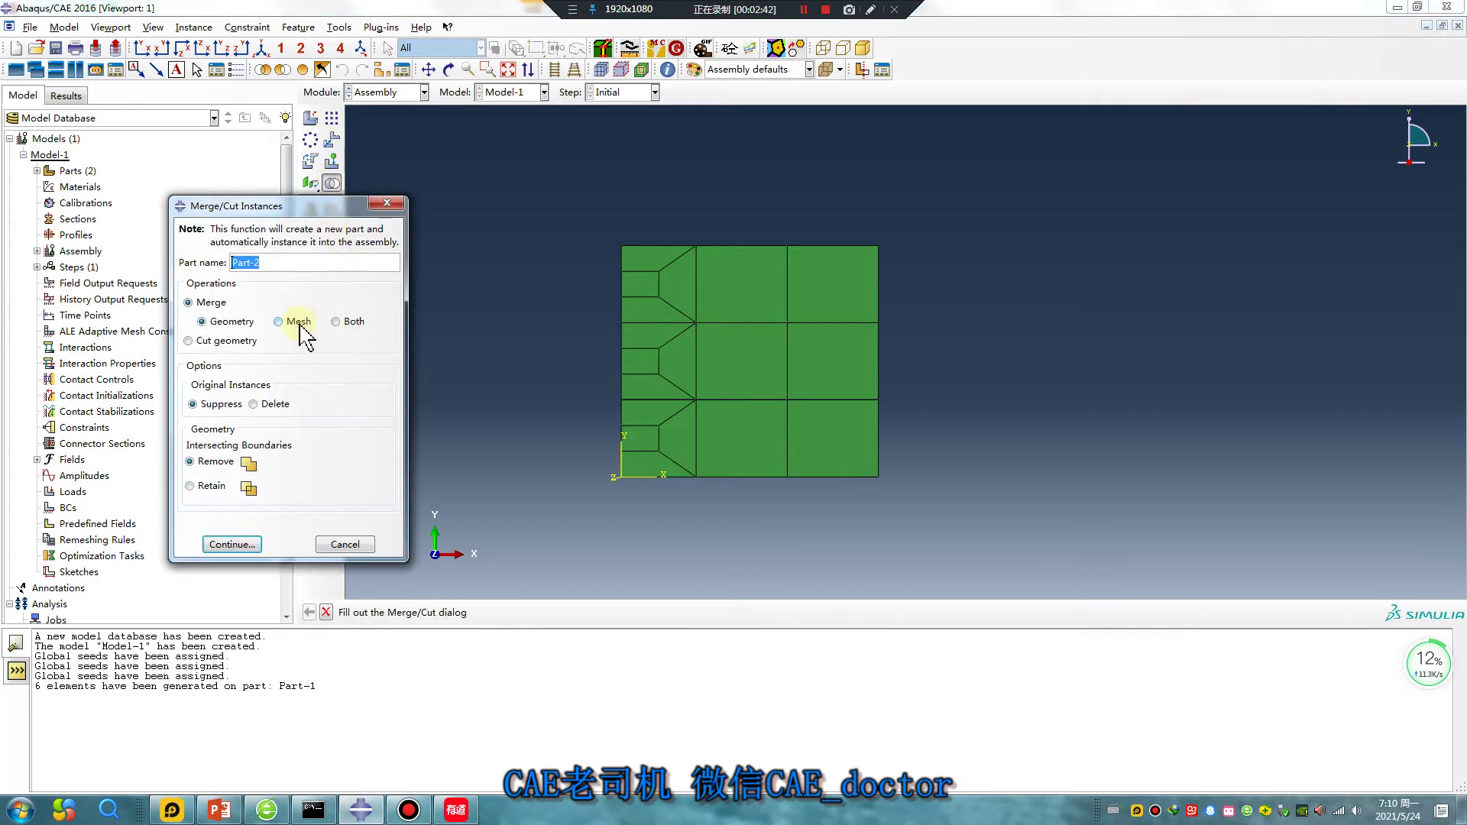
pyautogui.click(336, 321)
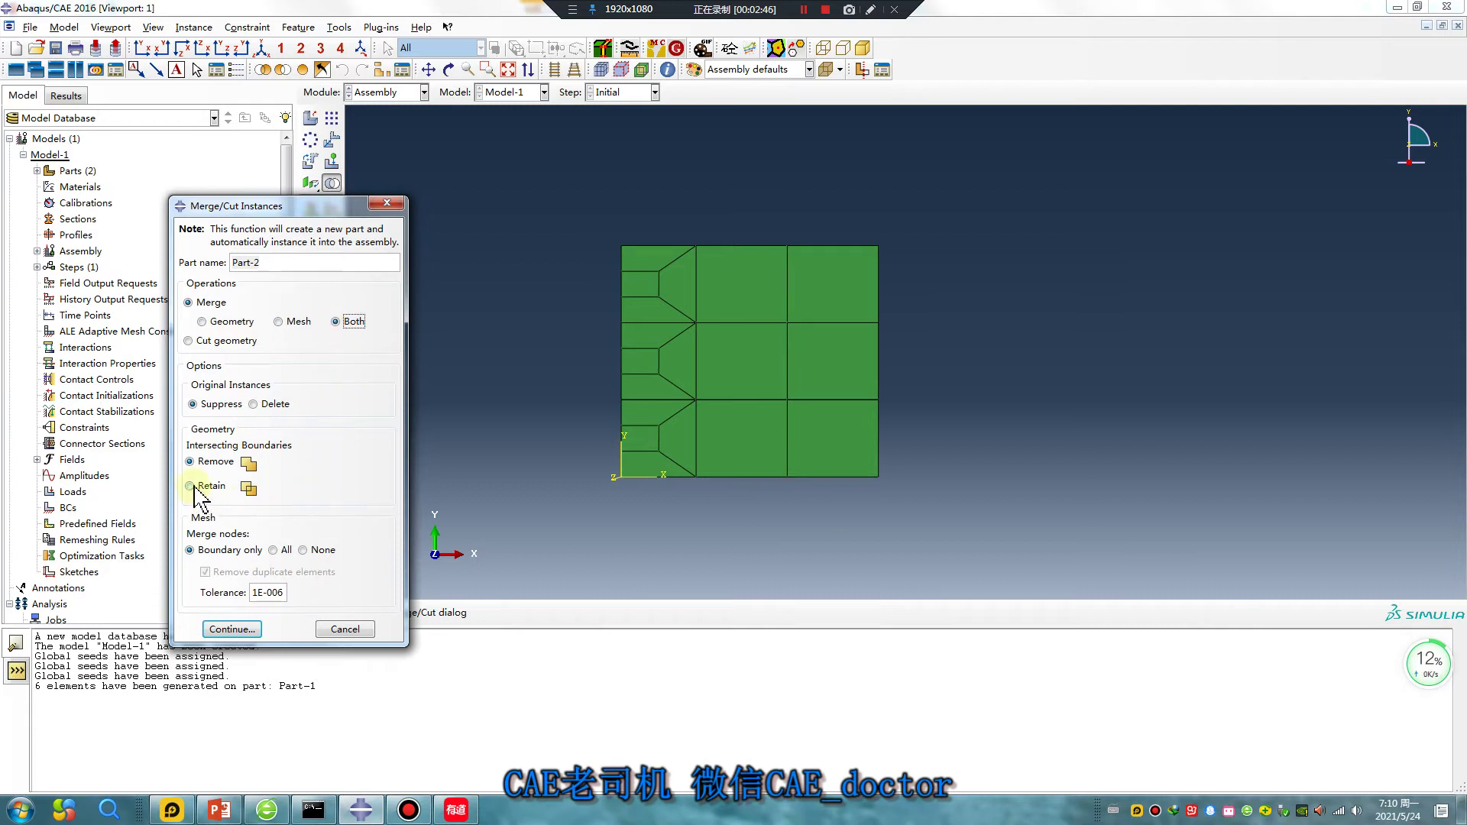
pyautogui.click(253, 404)
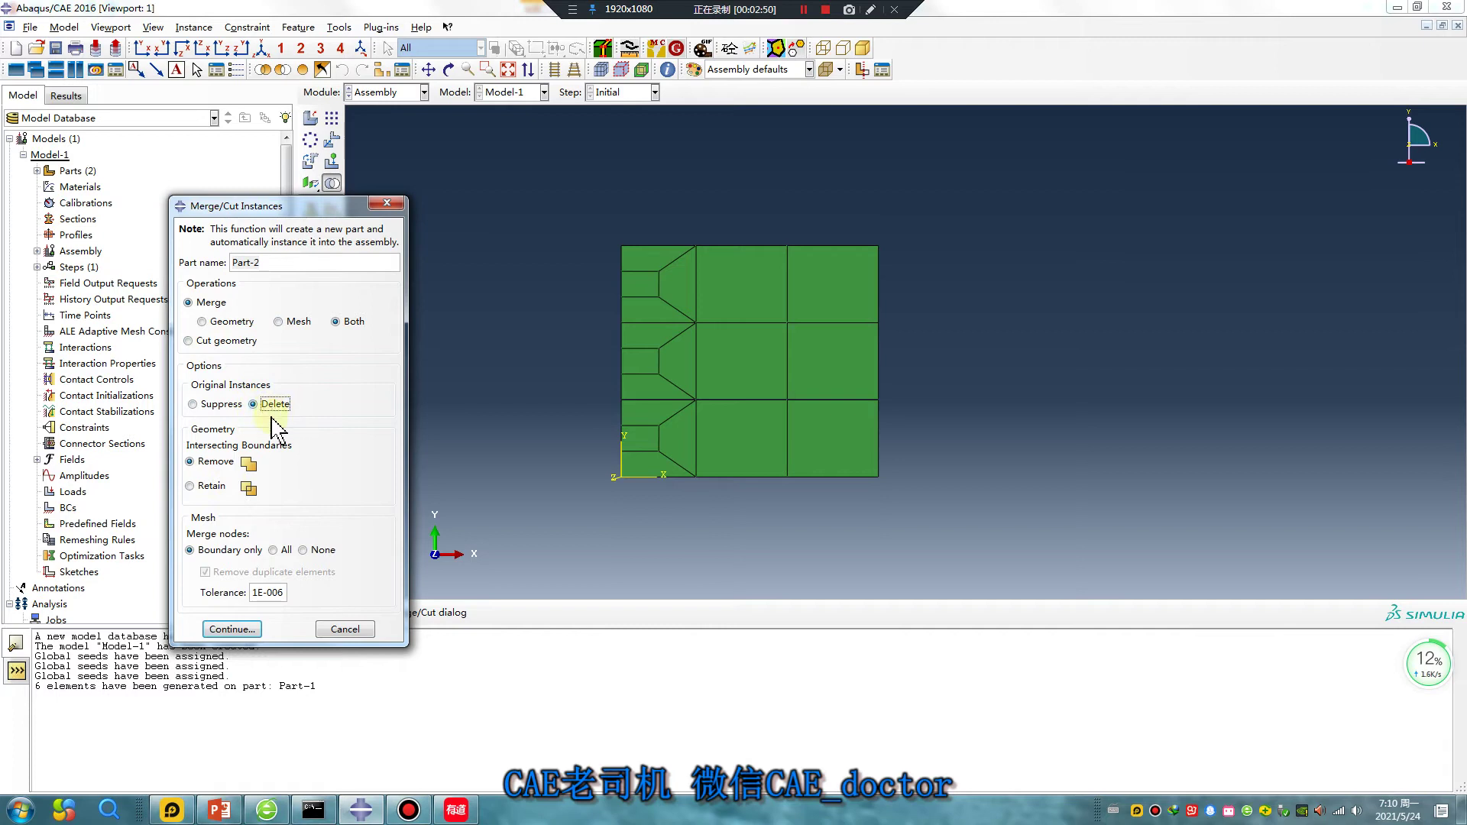
pyautogui.click(191, 486)
pyautogui.click(273, 550)
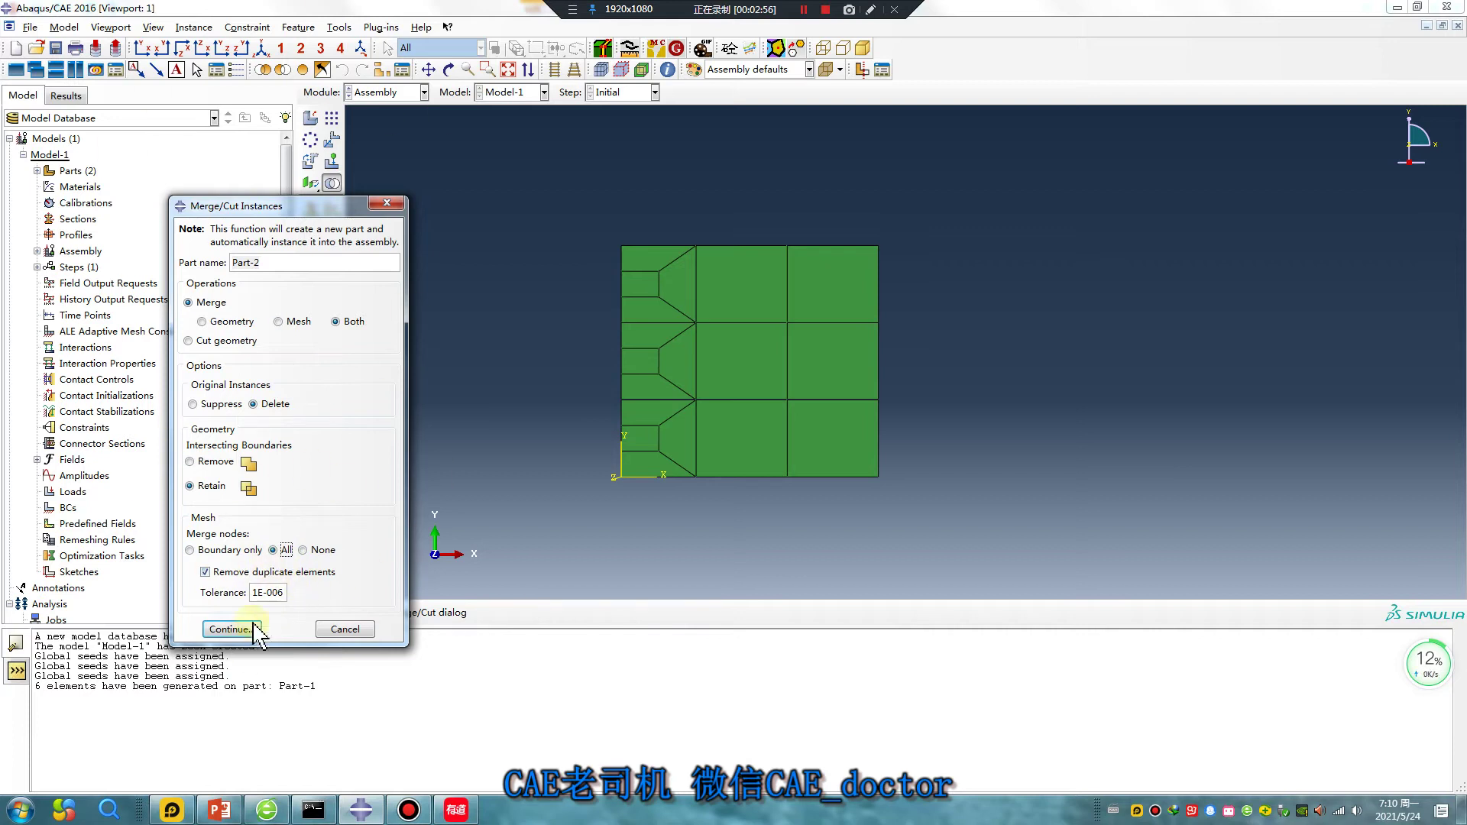
pyautogui.click(229, 629)
pyautogui.moveTo(517, 157); pyautogui.dragTo(1019, 516)
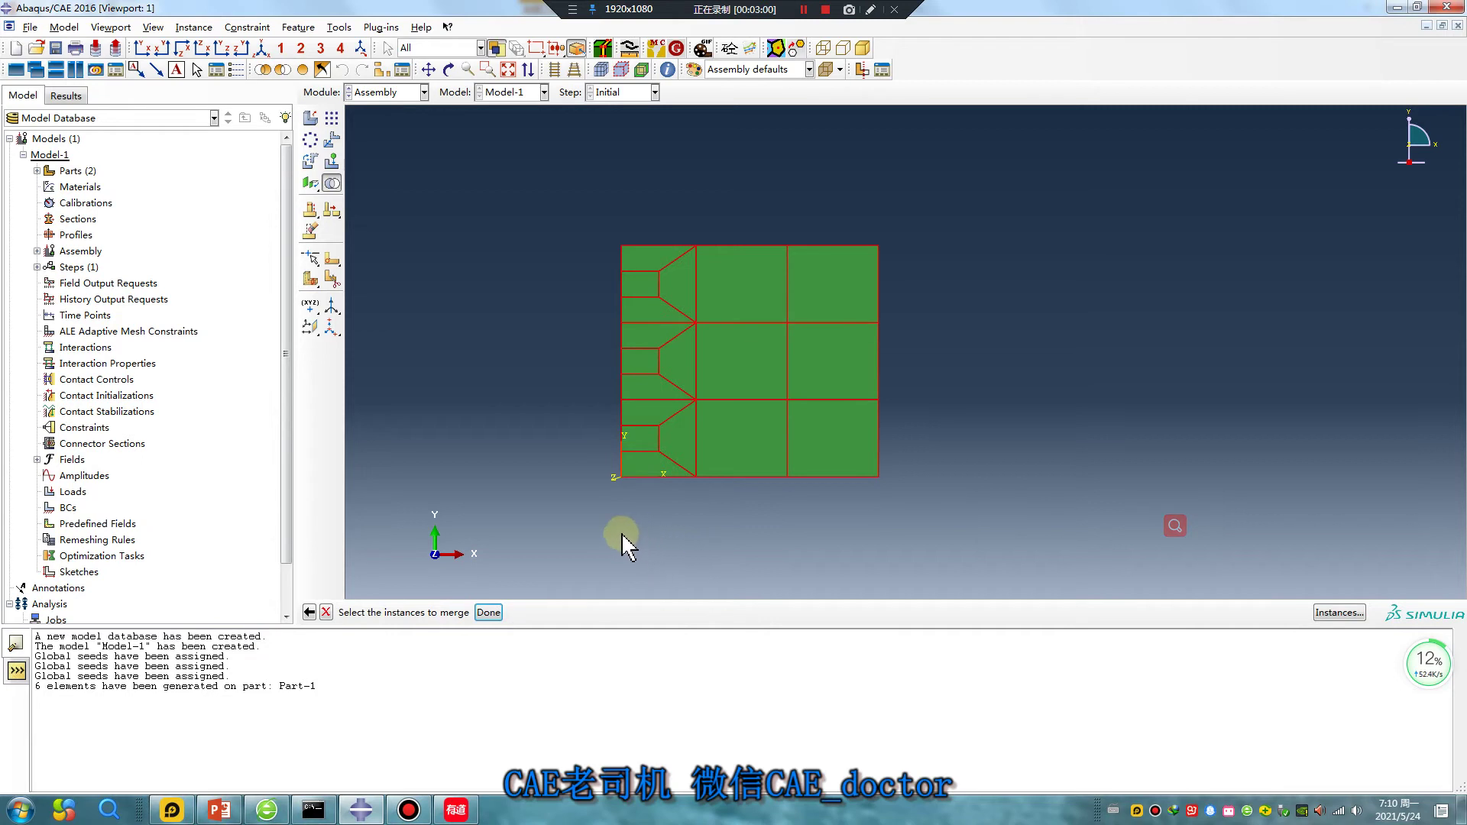
pyautogui.click(487, 612)
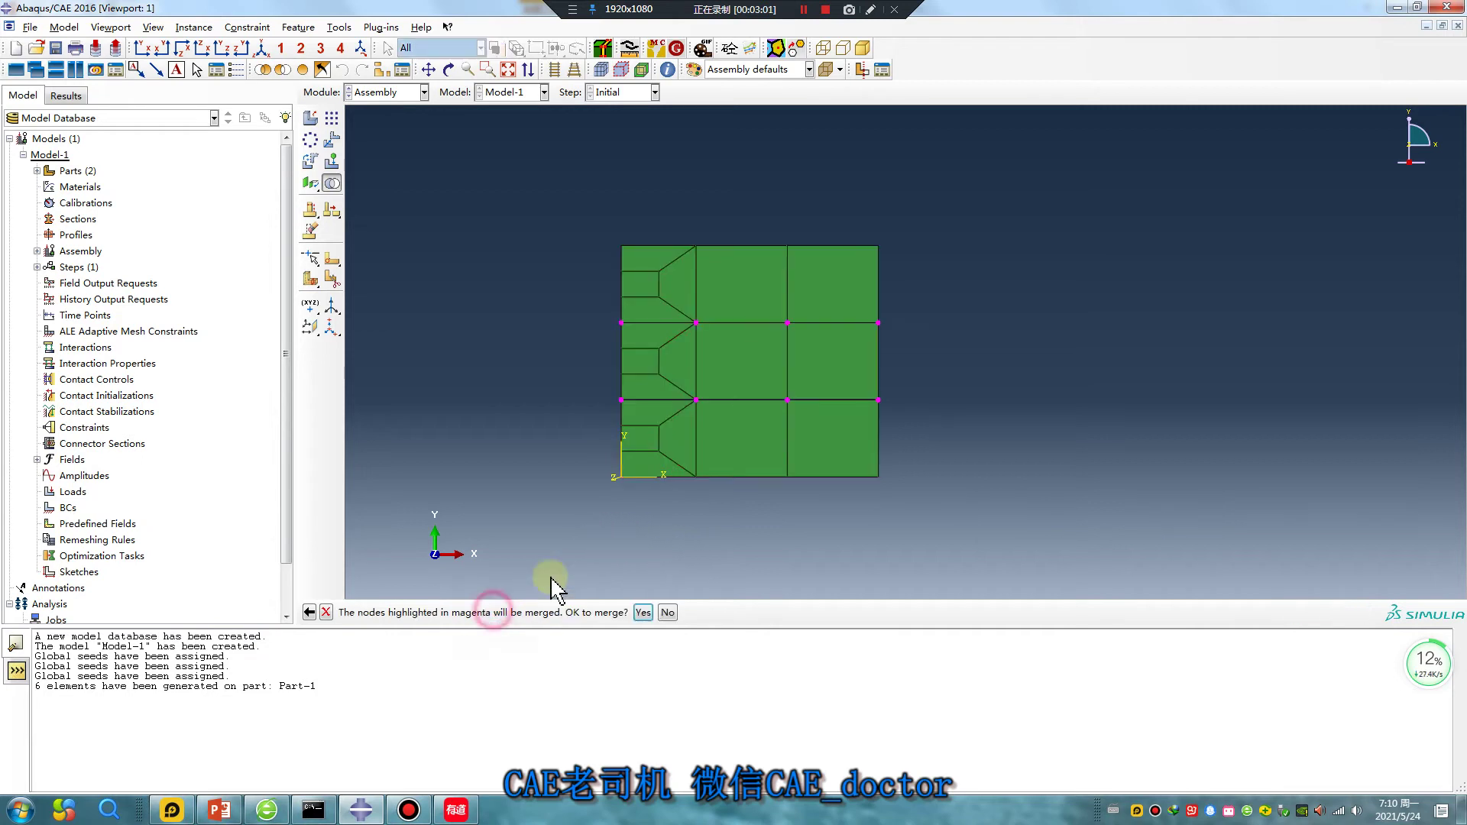
pyautogui.click(642, 612)
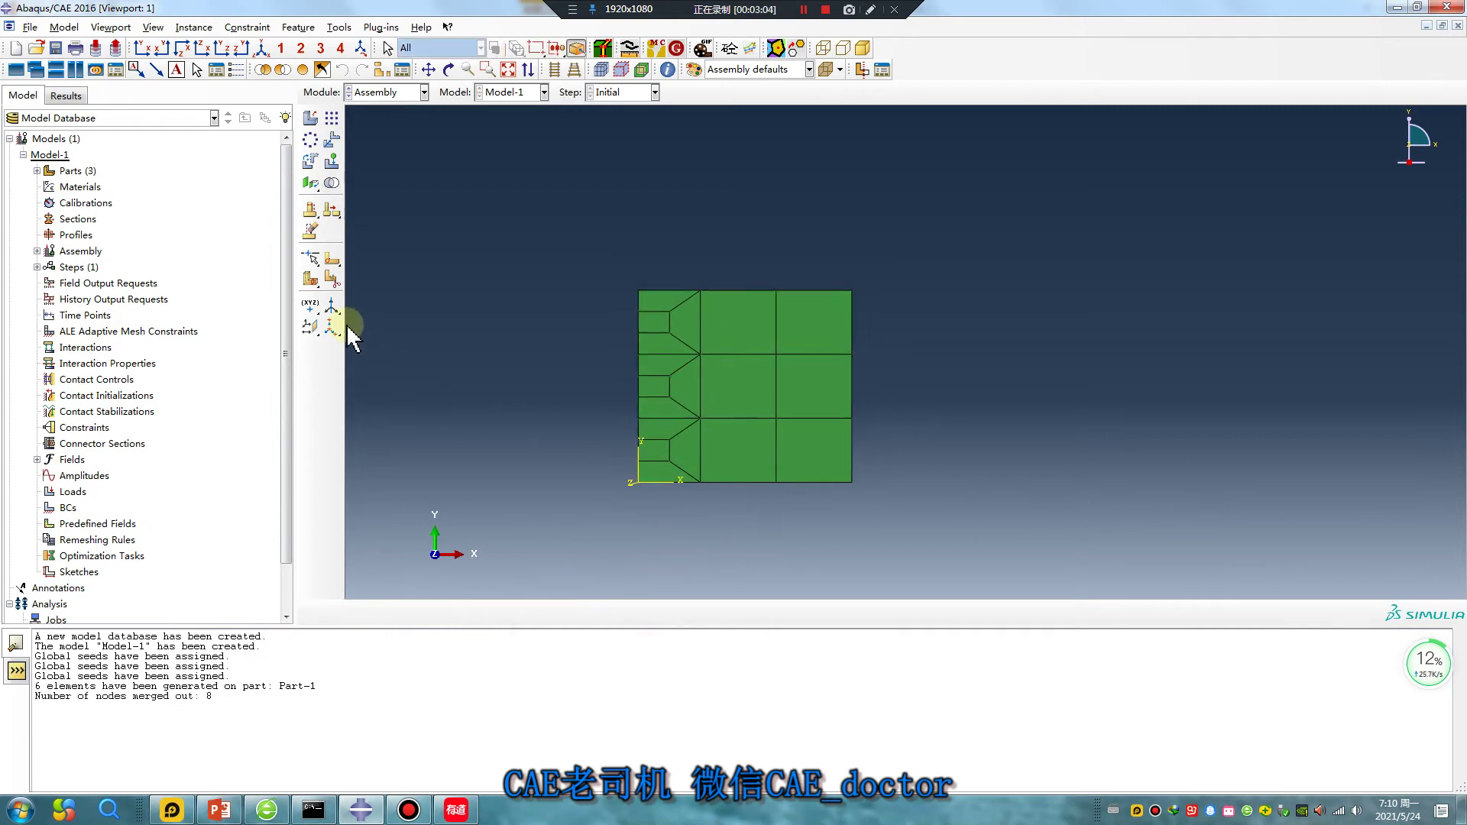
# Copy the merged Part-2 to a new part scaled down to about one third.
pyautogui.click(36, 171)
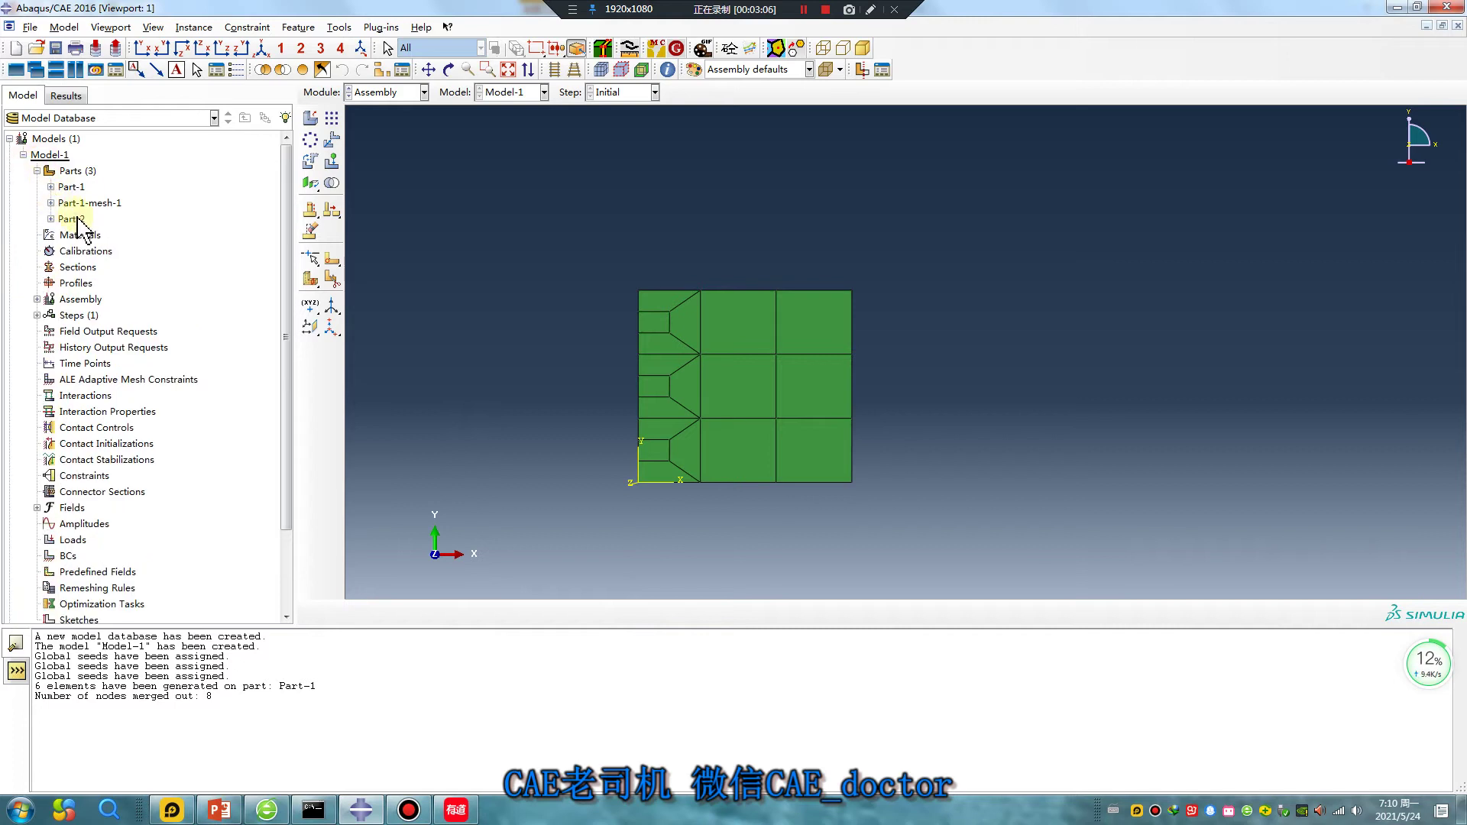
pyautogui.click(73, 219)
pyautogui.rightClick(73, 219)
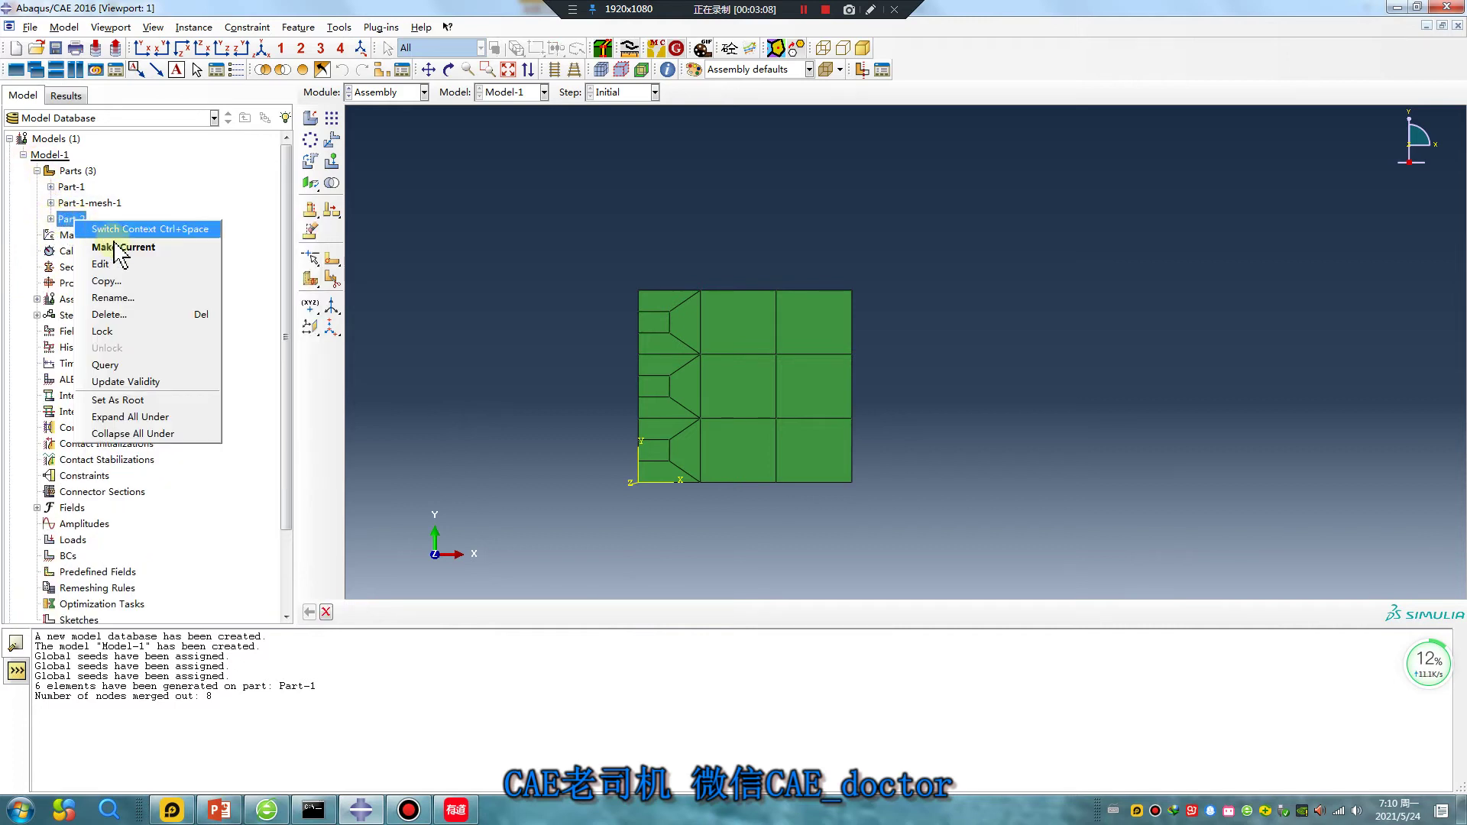
pyautogui.click(123, 281)
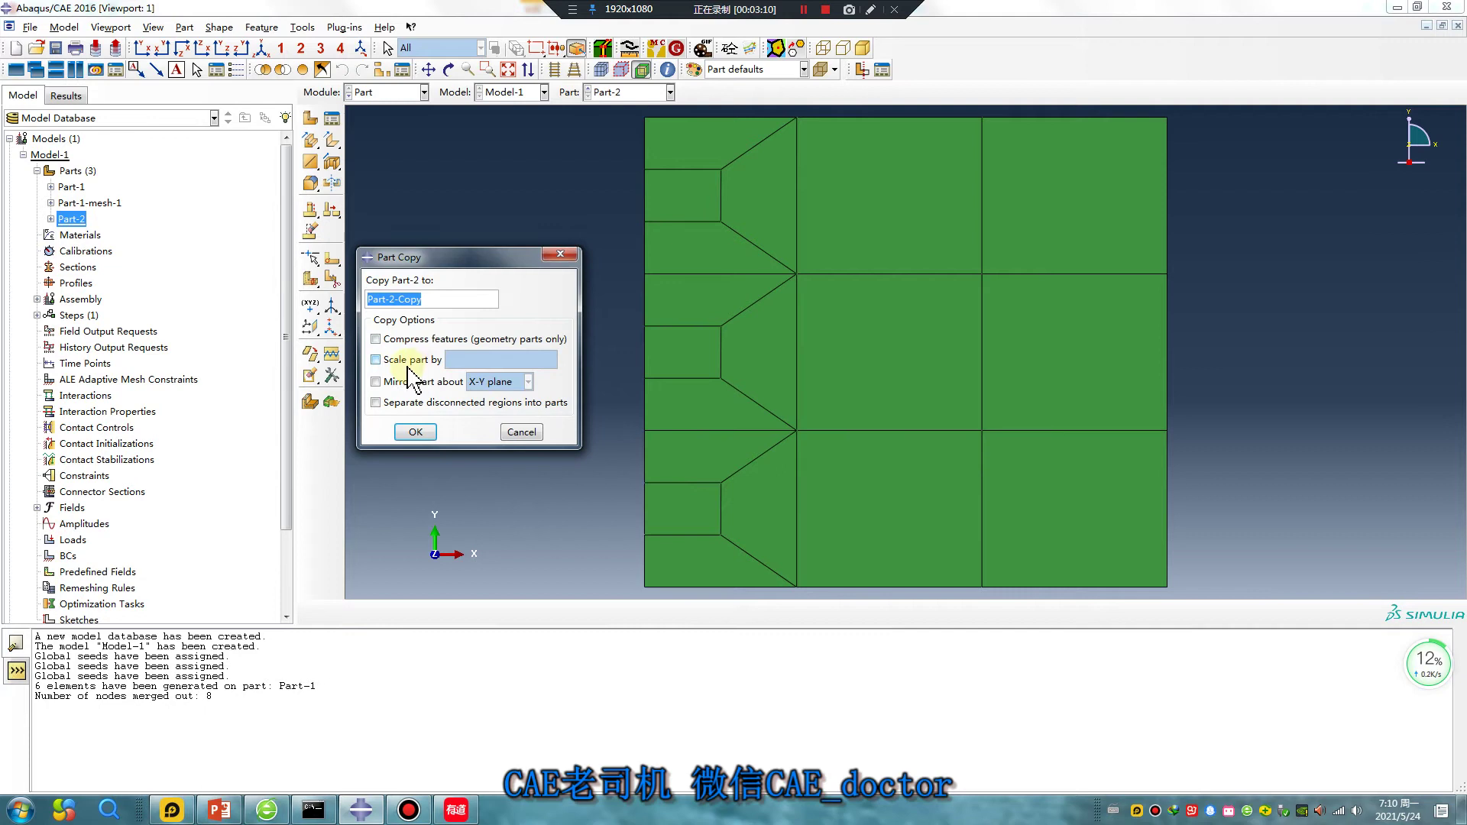
pyautogui.click(376, 360)
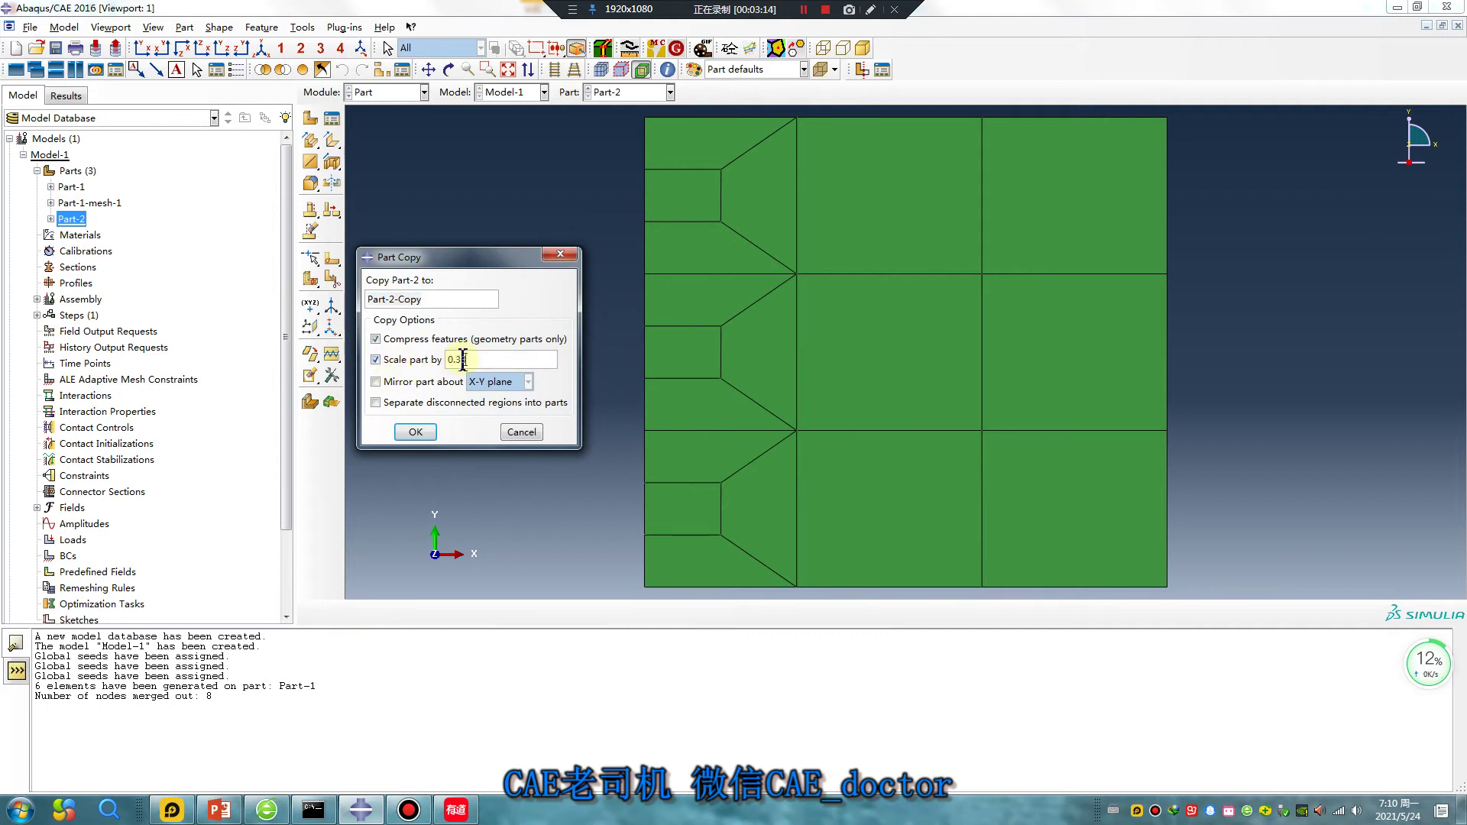
pyautogui.click(417, 433)
# Instance Part-2-Copy in the Assembly module with auto-offset from other instances enabled.
pyautogui.click(380, 93)
pyautogui.click(378, 139)
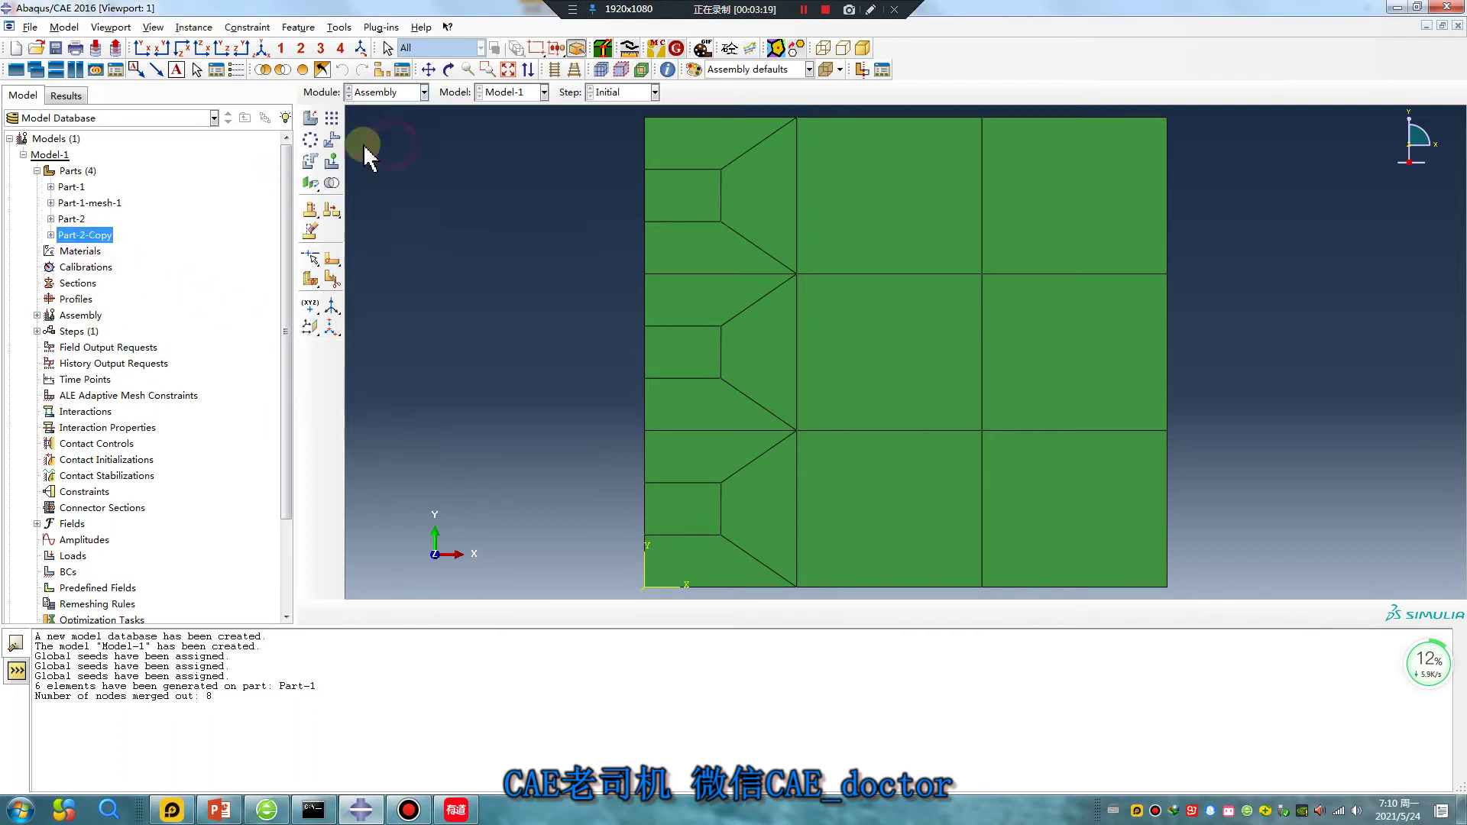
pyautogui.click(311, 118)
pyautogui.click(337, 297)
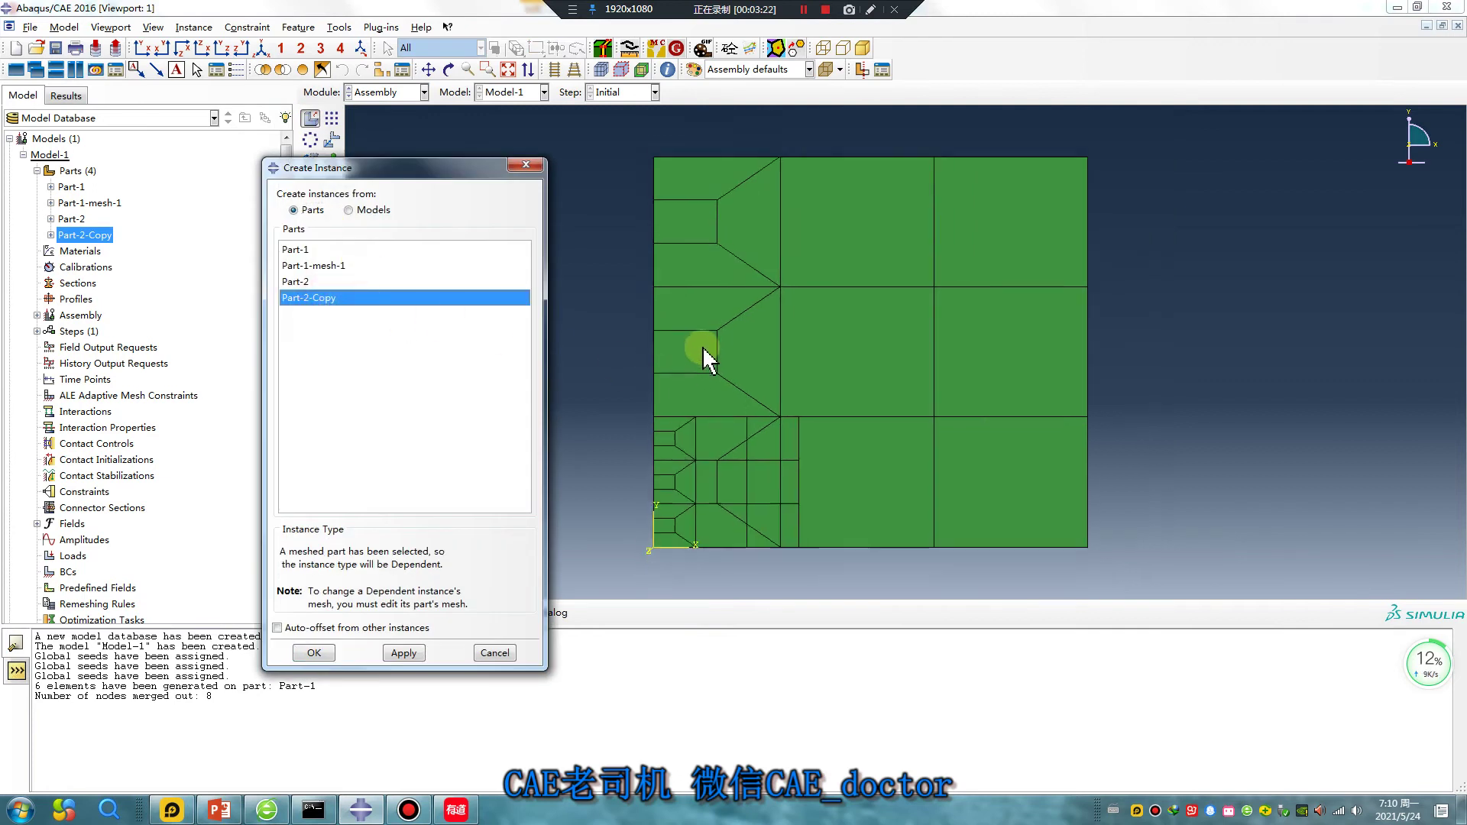
pyautogui.click(277, 628)
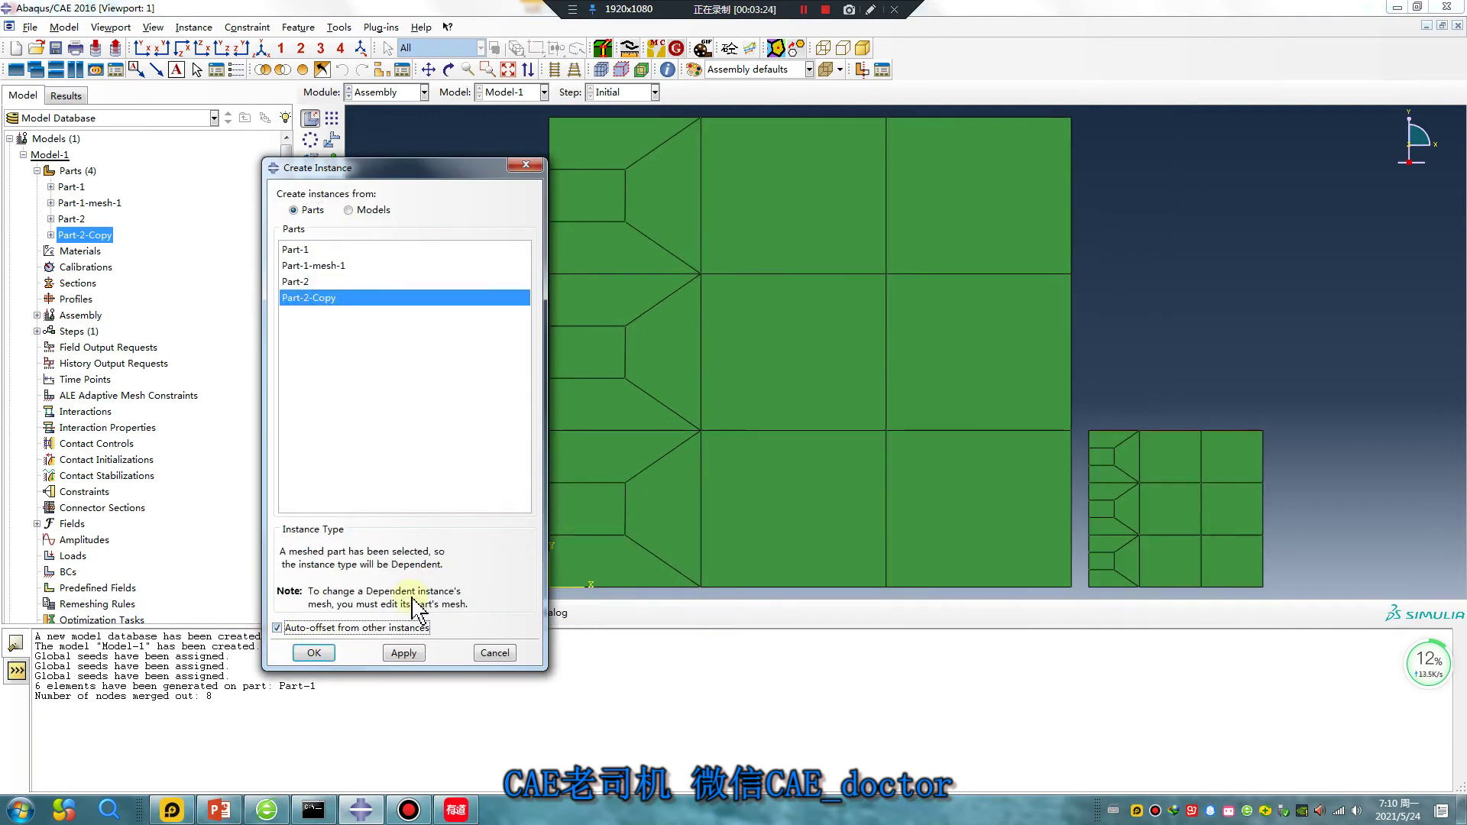
pyautogui.click(314, 653)
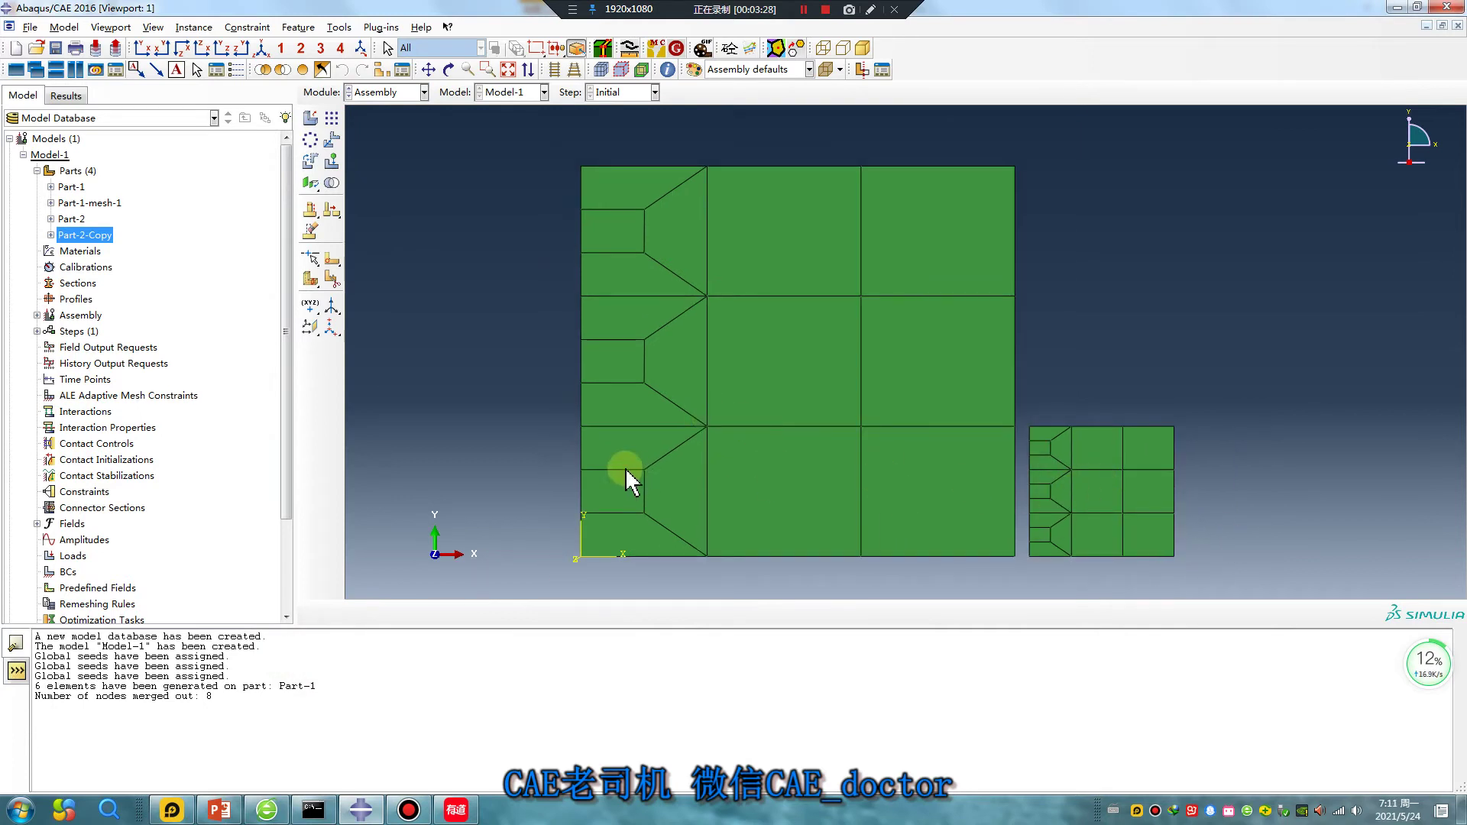
# Linearly pattern the scaled-down instance with 1 in direction 1 and 3 in direction 2 at an offset of 14.9985.
pyautogui.click(332, 117)
pyautogui.click(1157, 448)
pyautogui.middleClick(1264, 469)
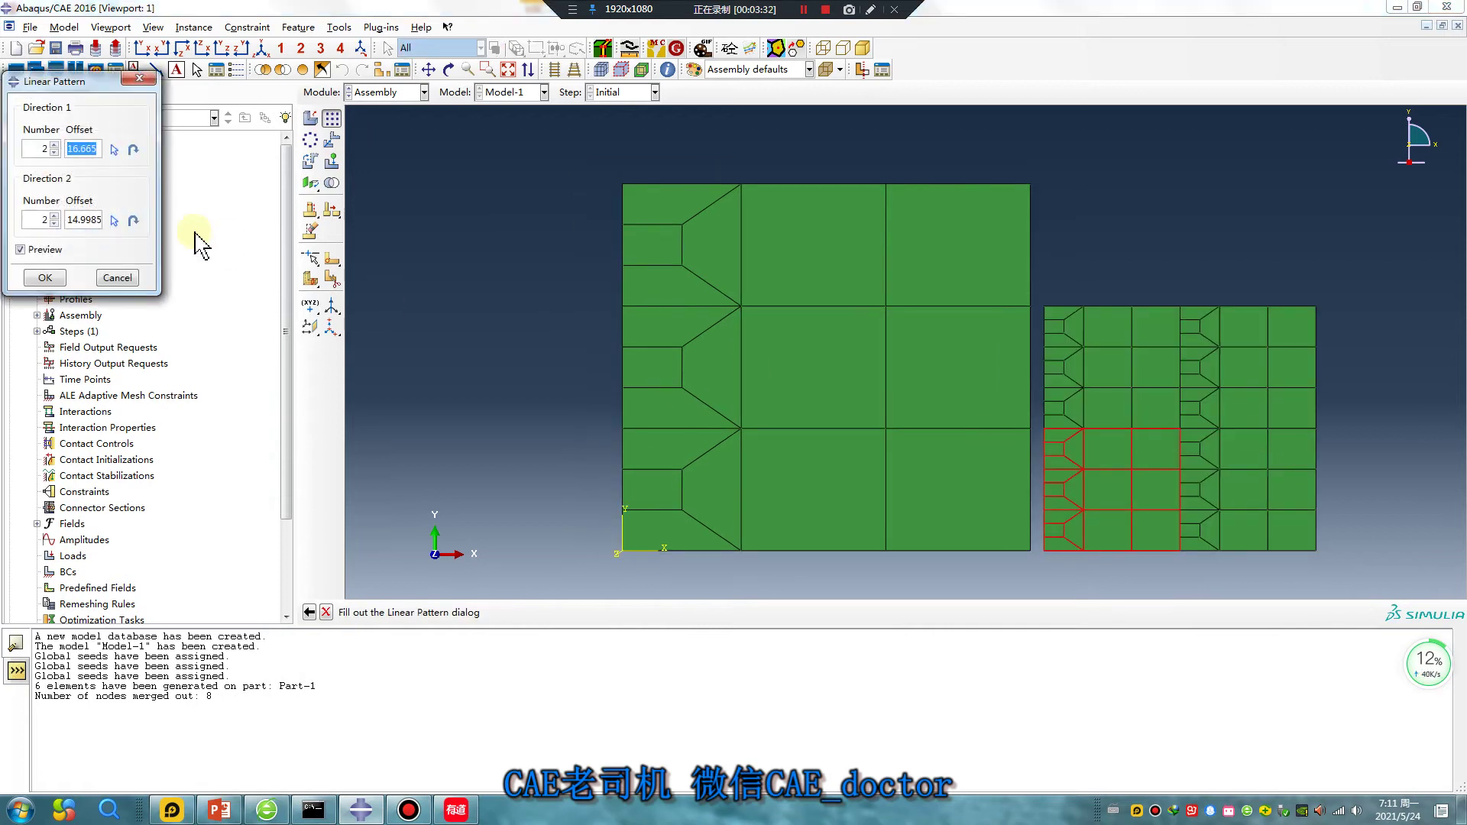
pyautogui.click(54, 152)
pyautogui.click(55, 216)
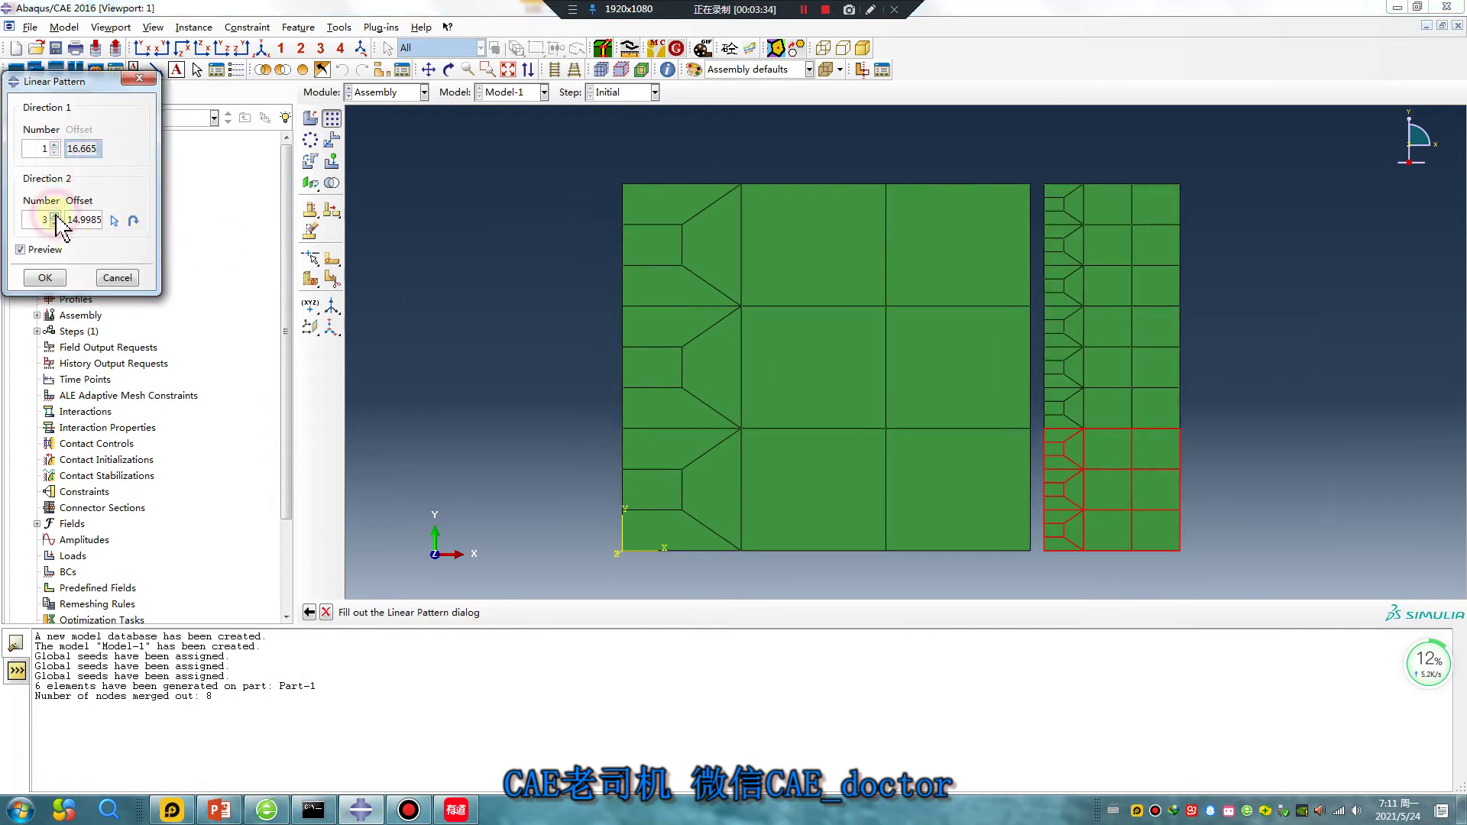
pyautogui.click(45, 278)
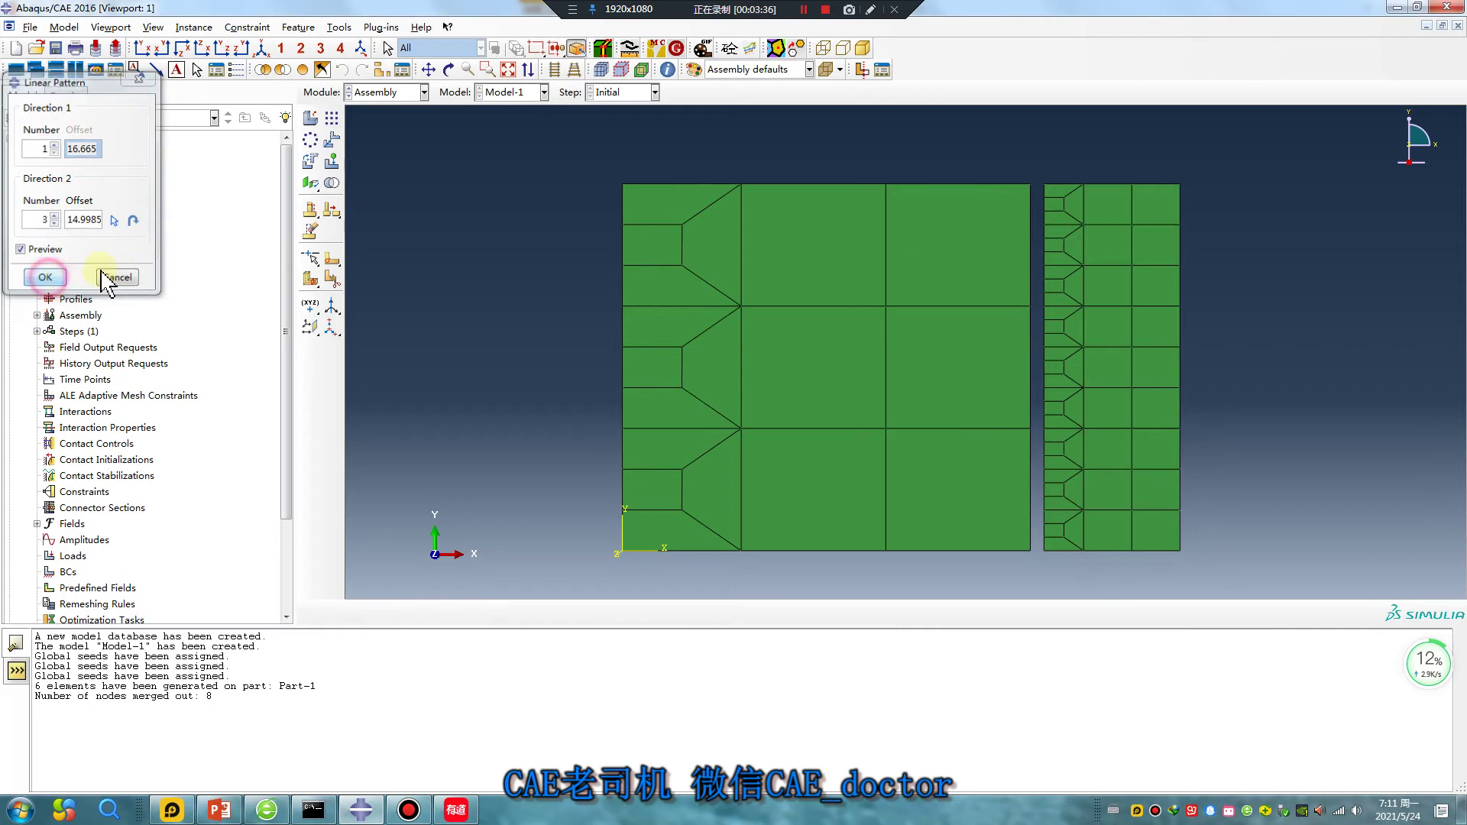
# Translate the three small instances so their column's lower-right corner meets the large instance's lower-left corner.
pyautogui.click(332, 139)
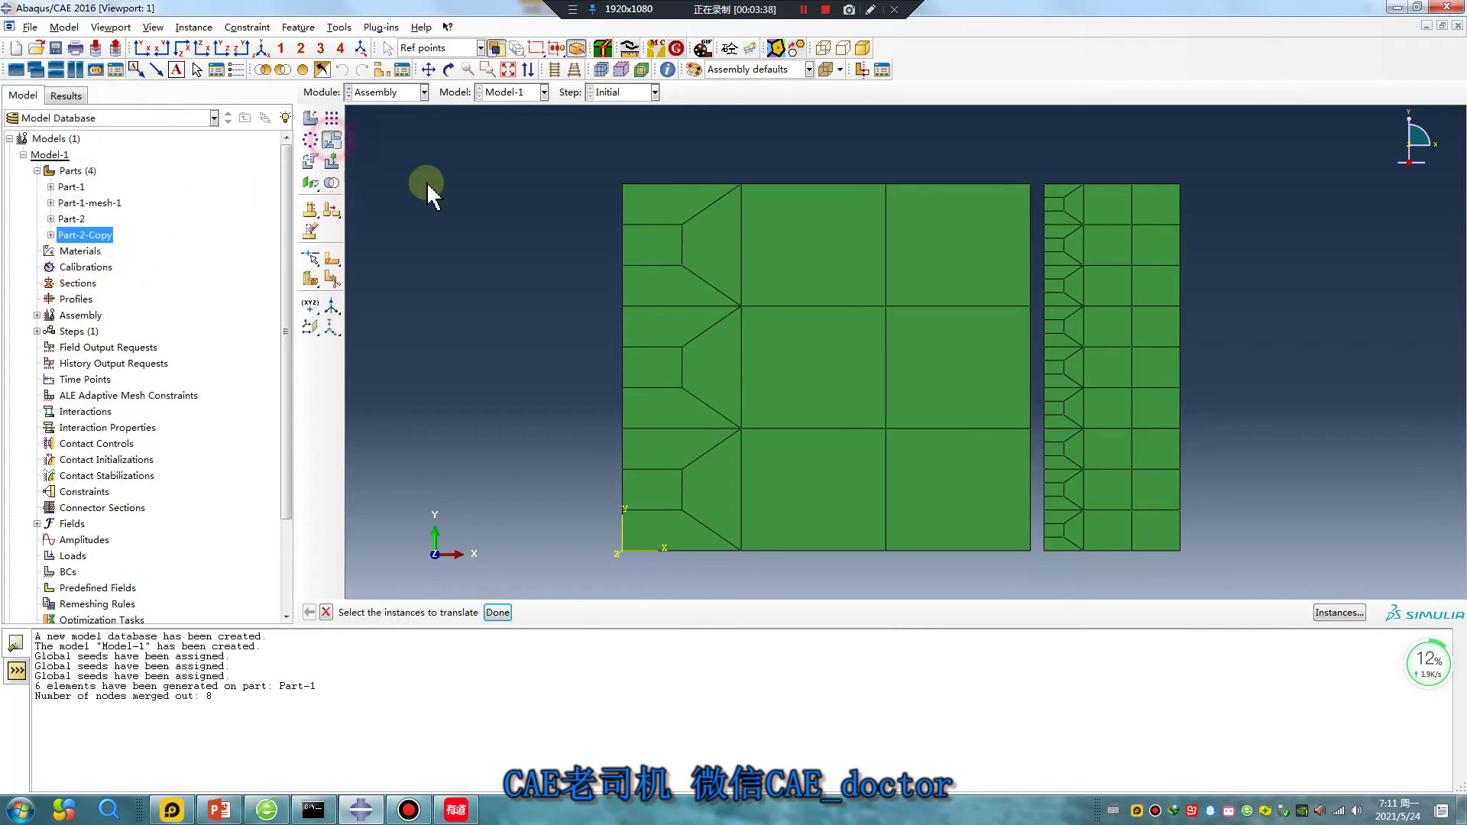
pyautogui.moveTo(1249, 571); pyautogui.dragTo(1043, 139)
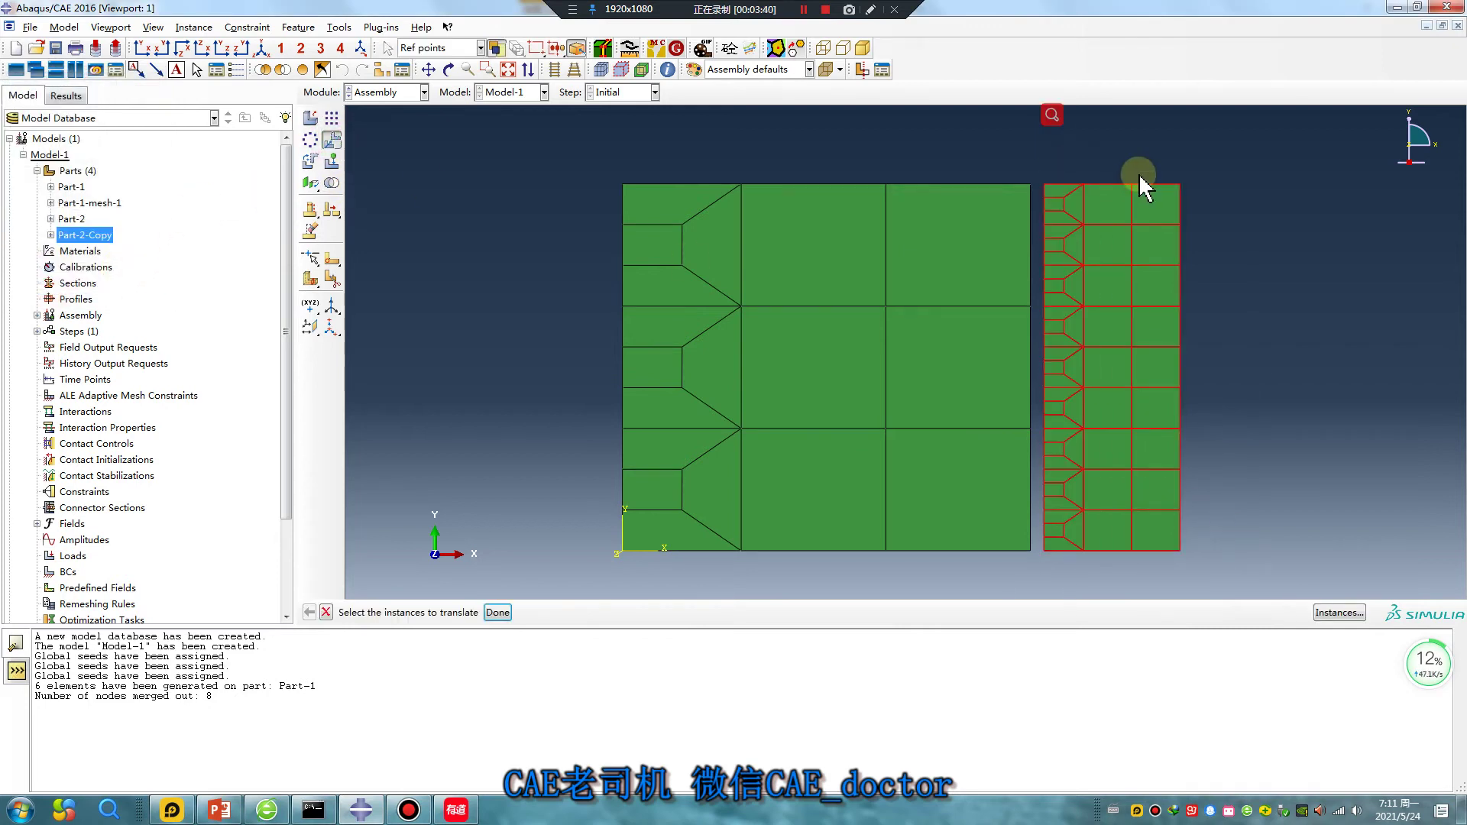
pyautogui.middleClick(1139, 177)
pyautogui.click(1178, 550)
pyautogui.click(622, 550)
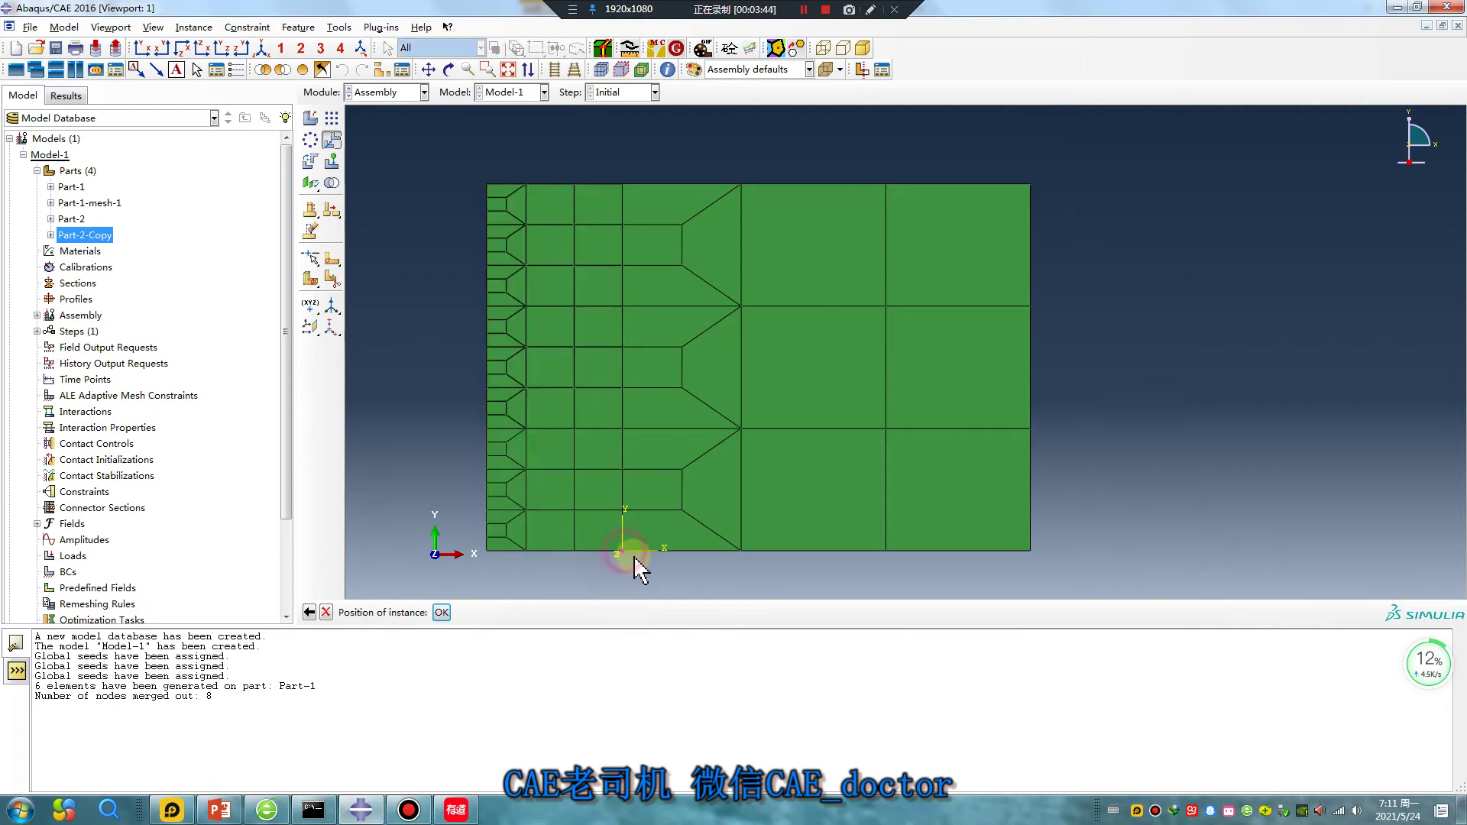
pyautogui.click(443, 612)
pyautogui.scroll(-2, 762, 365)
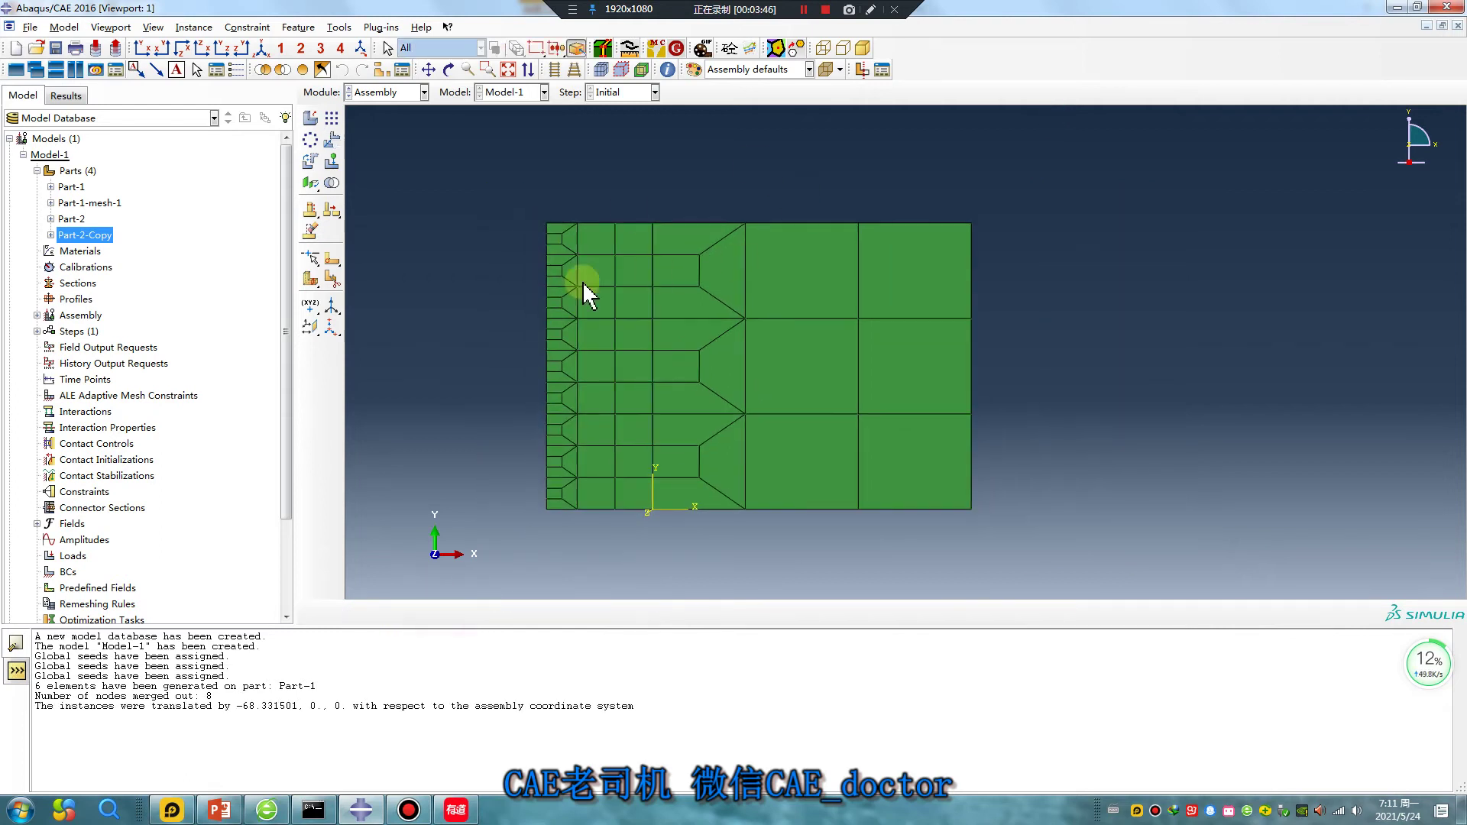
# Merge all assembly instances into a new part named Part-3, combining geometry and mesh, retaining boundaries, merging all nodes and deleting the originals.
pyautogui.click(332, 183)
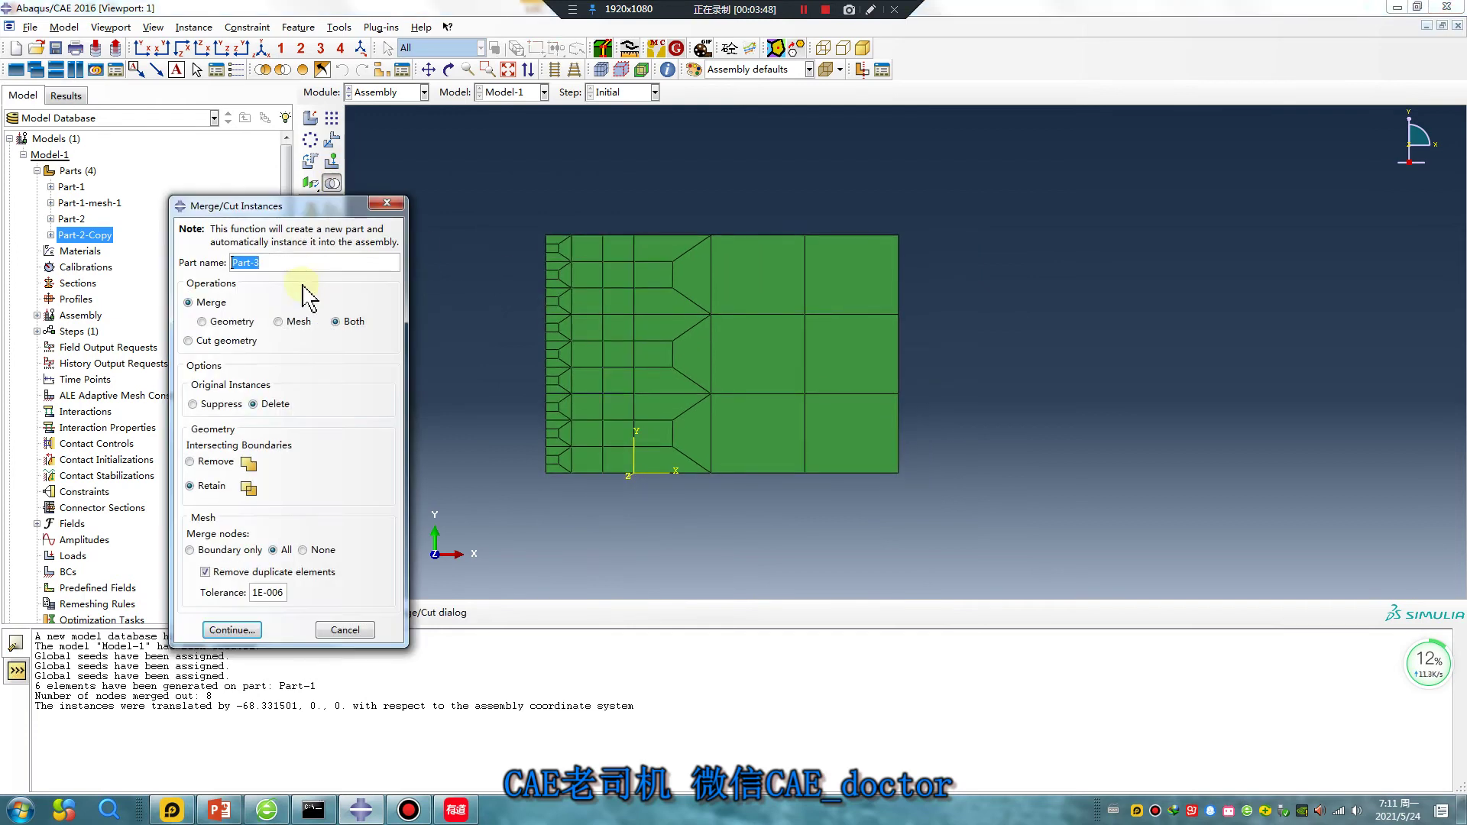
pyautogui.click(237, 631)
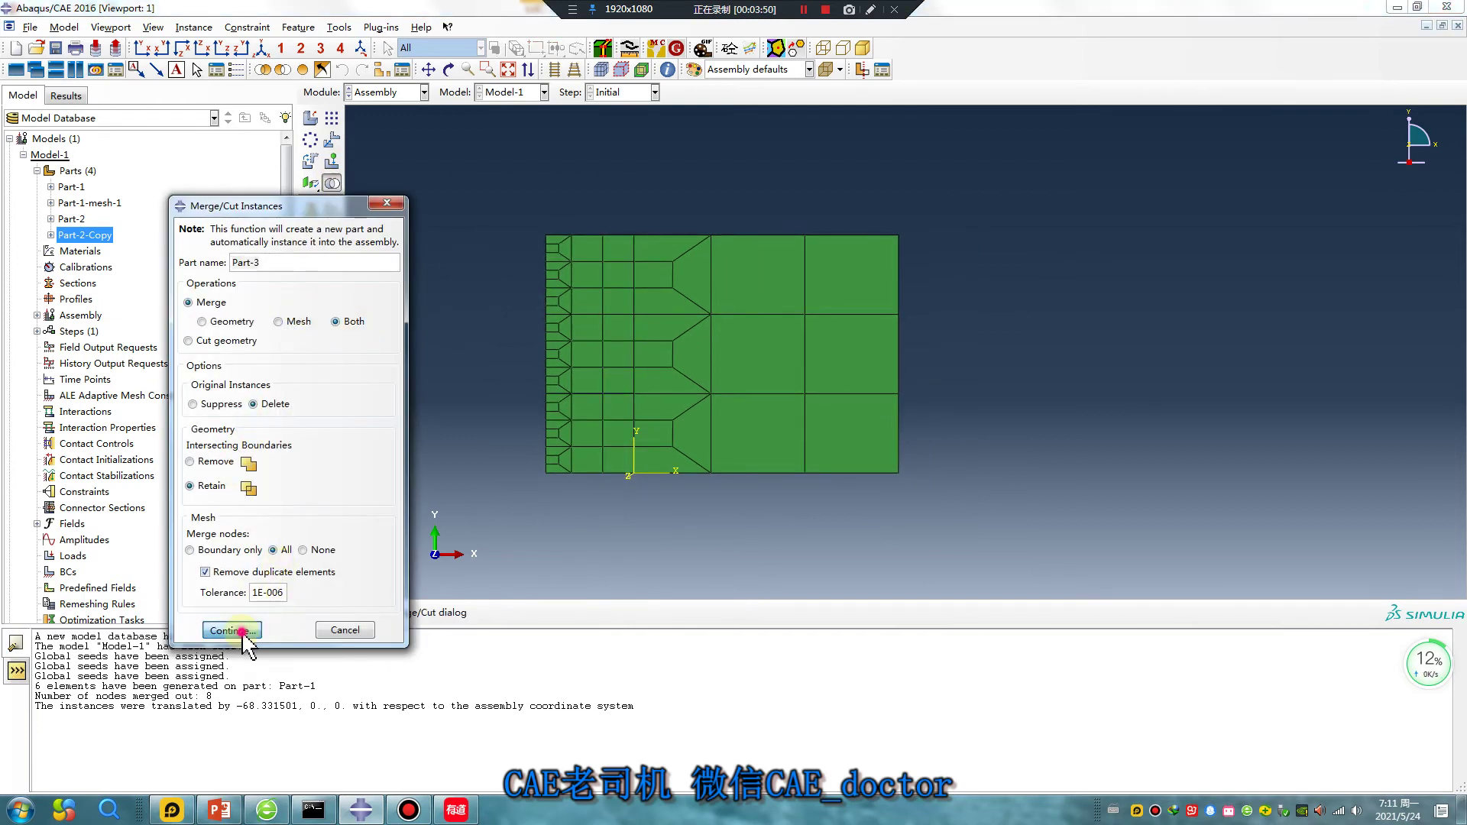
pyautogui.moveTo(459, 166); pyautogui.dragTo(1106, 524)
pyautogui.click(488, 612)
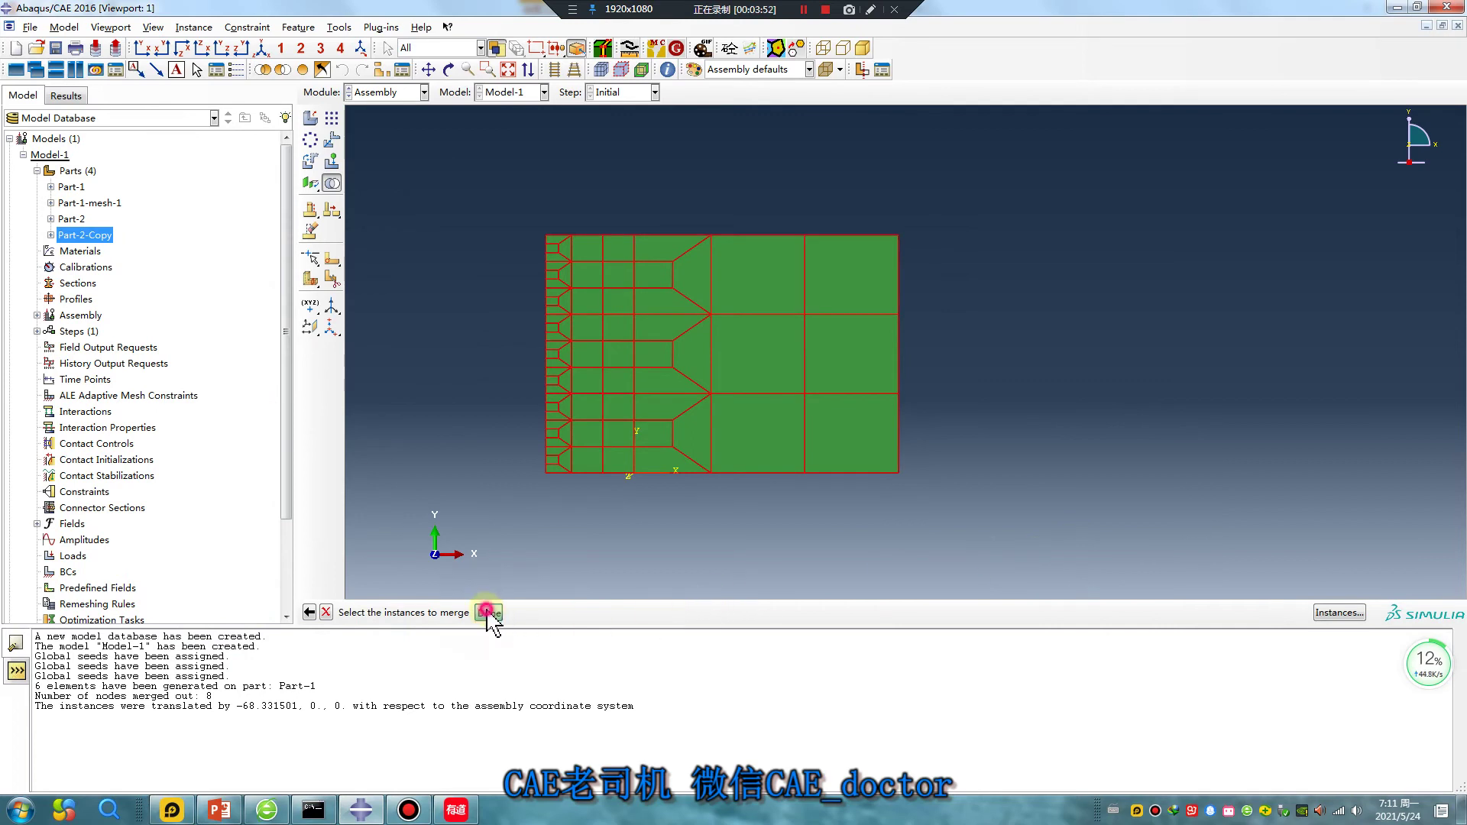
pyautogui.click(648, 611)
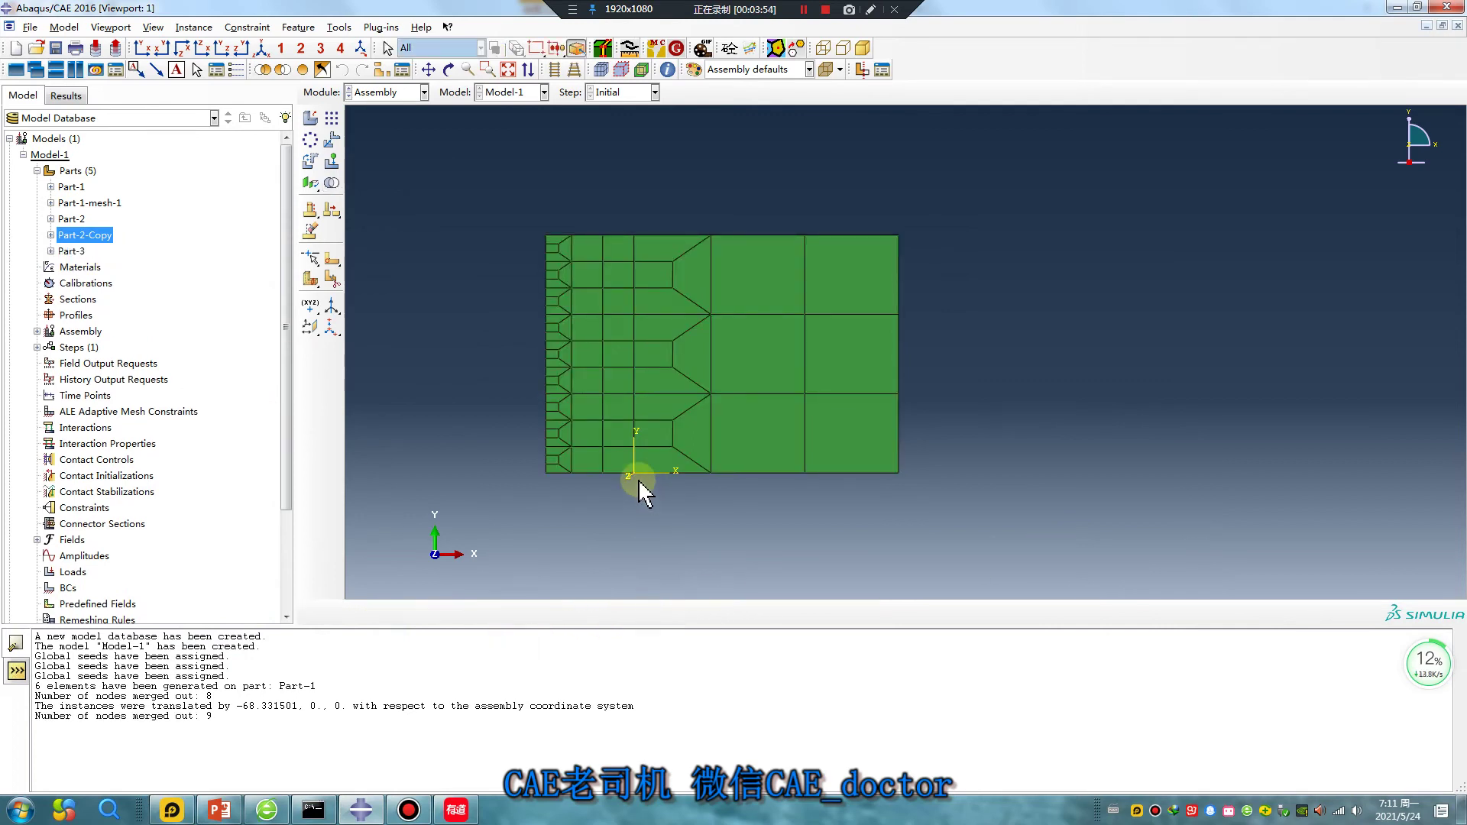
pyautogui.click(36, 331)
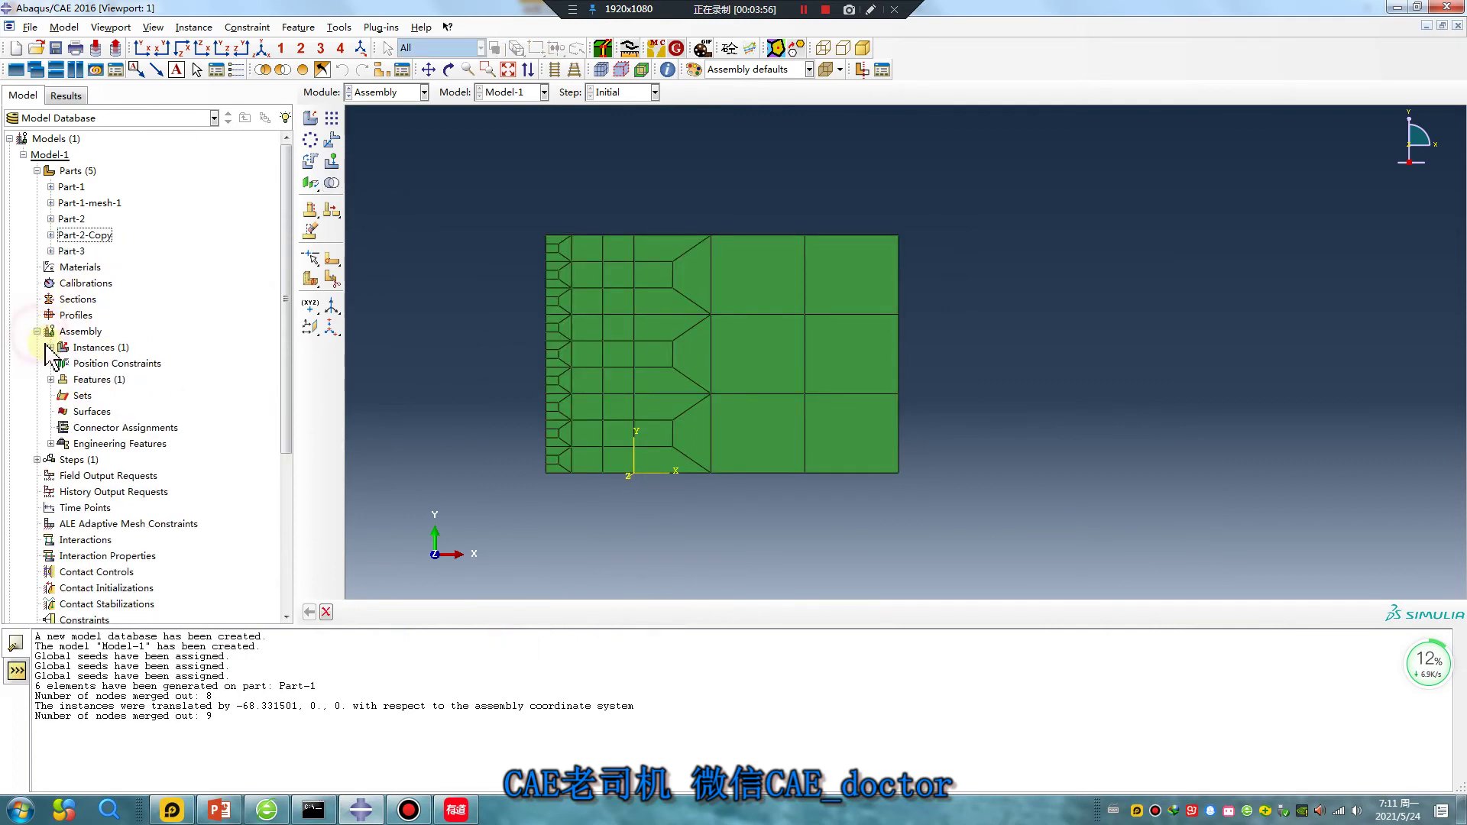
pyautogui.click(50, 347)
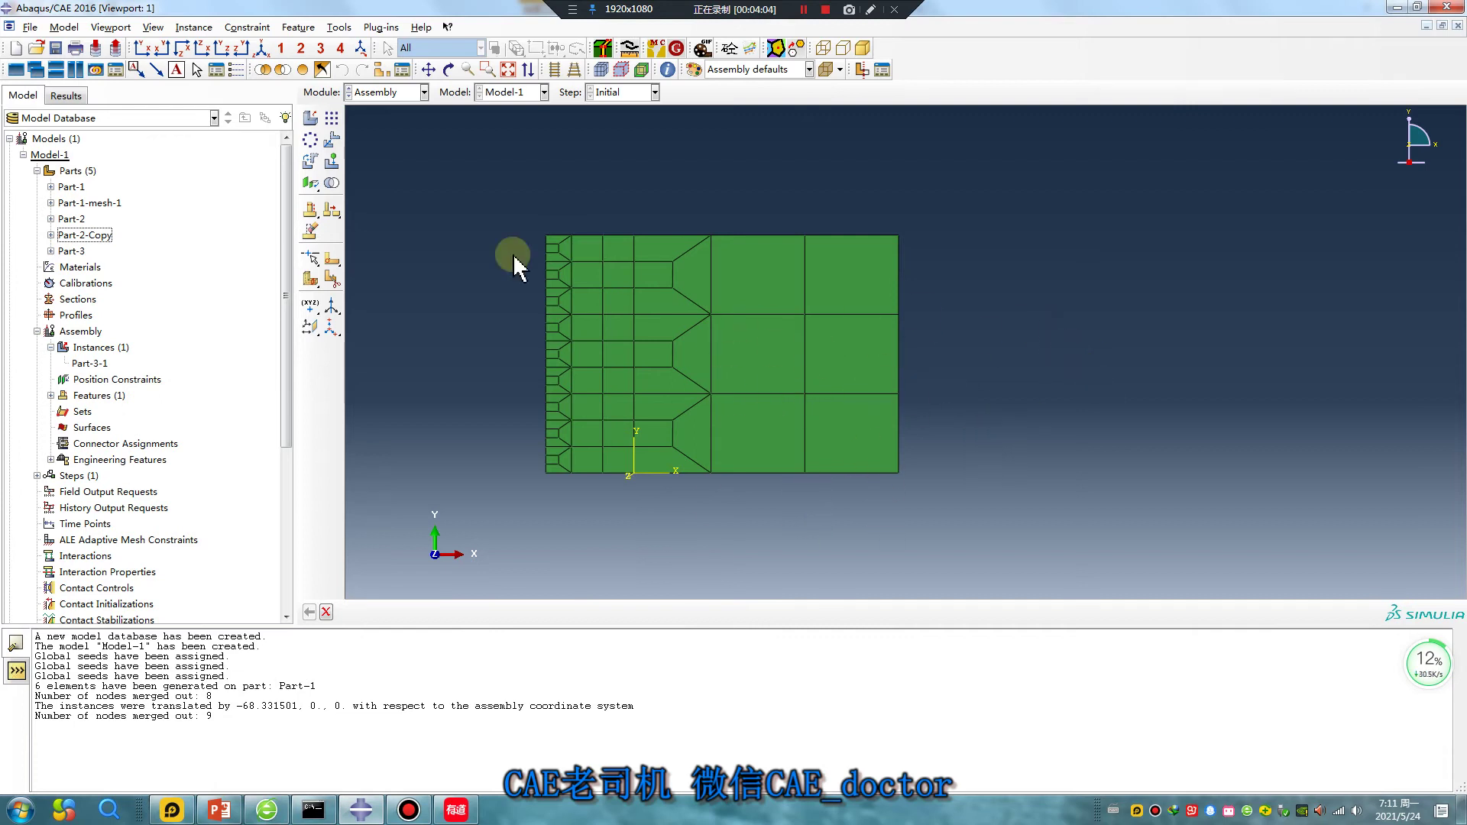
# Show Part-3 in the Mesh module with the Edit Mesh tool open.
pyautogui.click(402, 93)
pyautogui.click(375, 206)
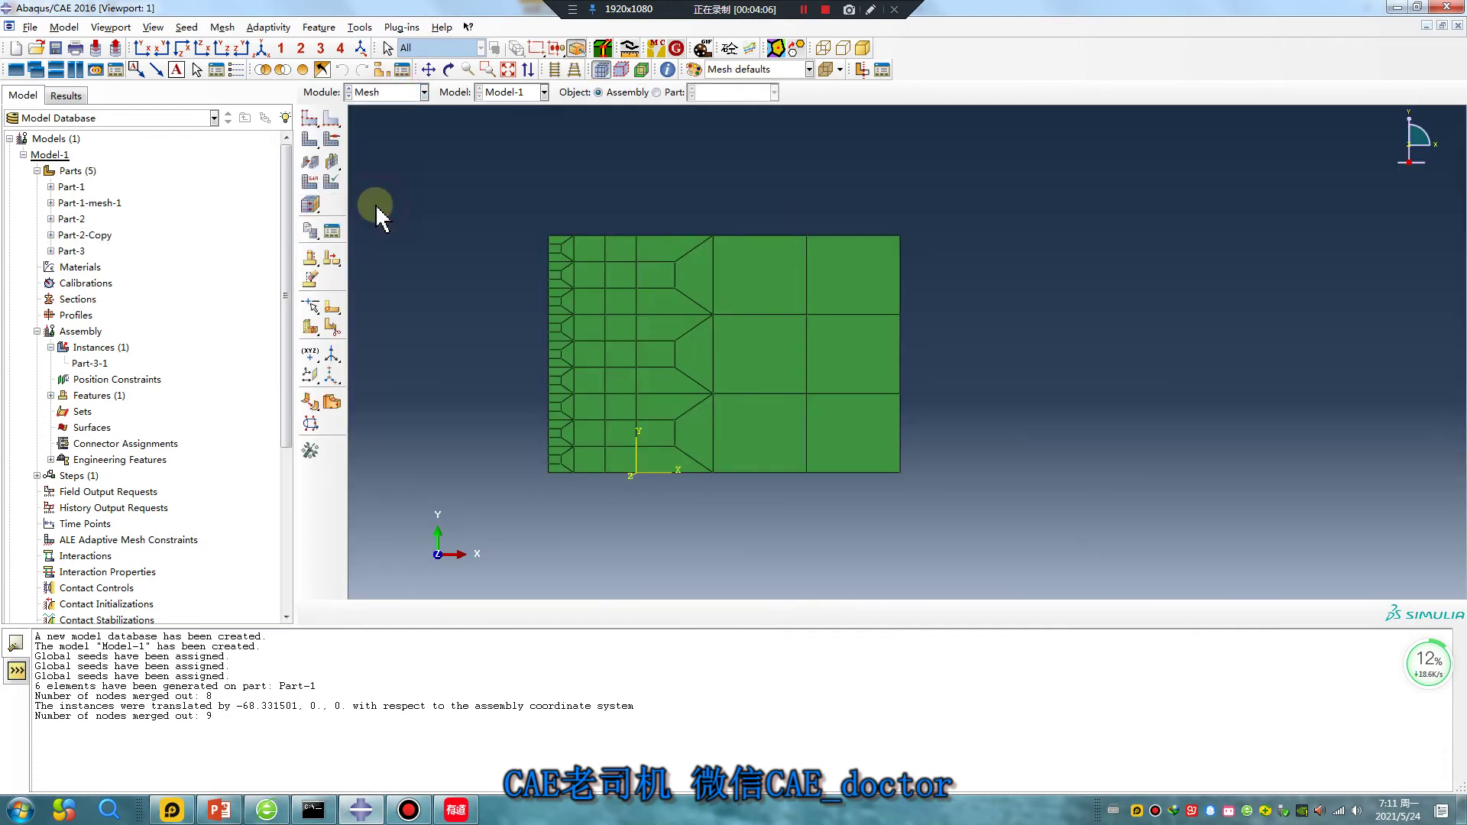
pyautogui.click(319, 461)
pyautogui.click(162, 254)
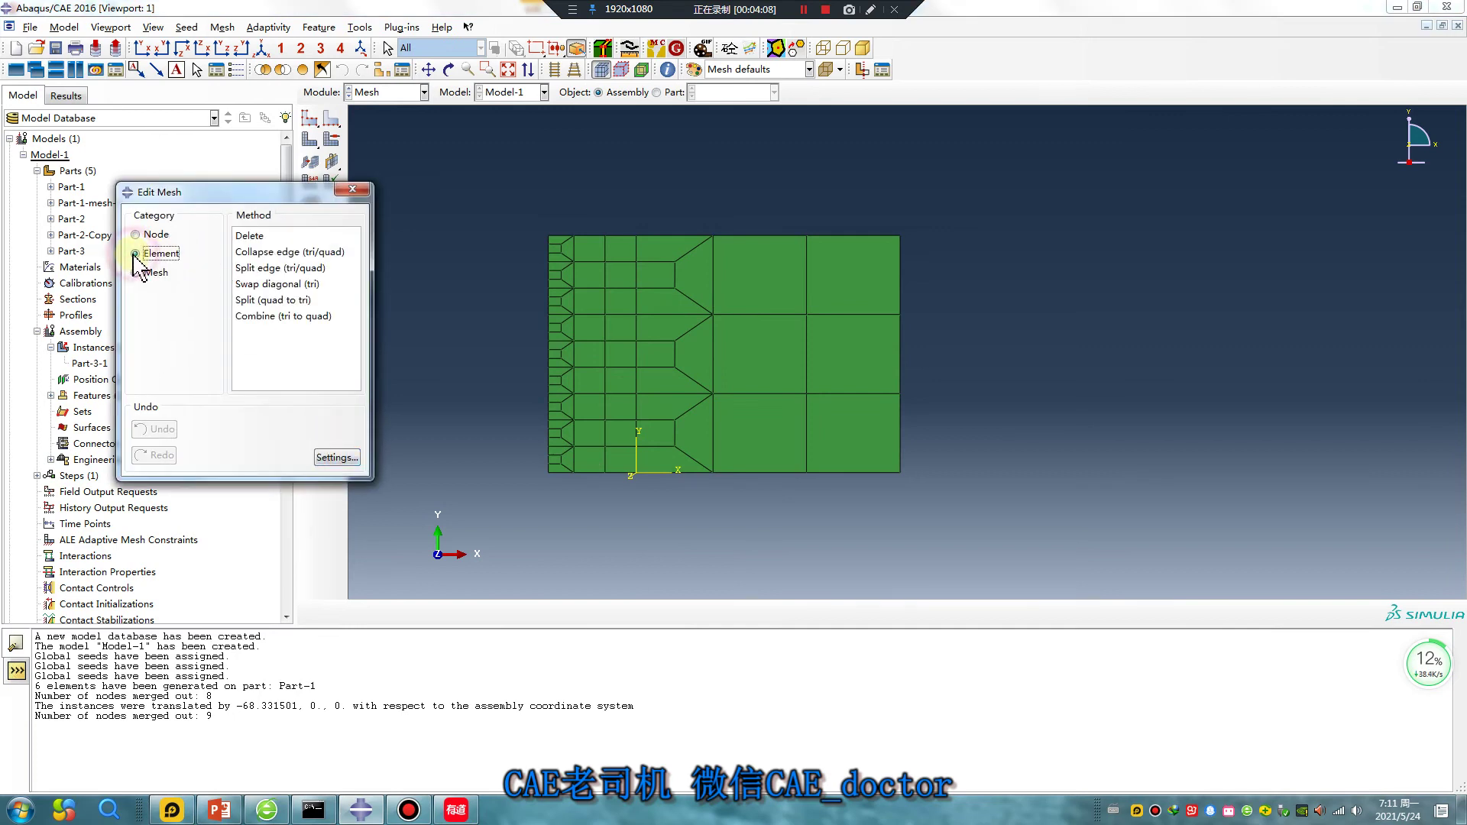
pyautogui.click(151, 273)
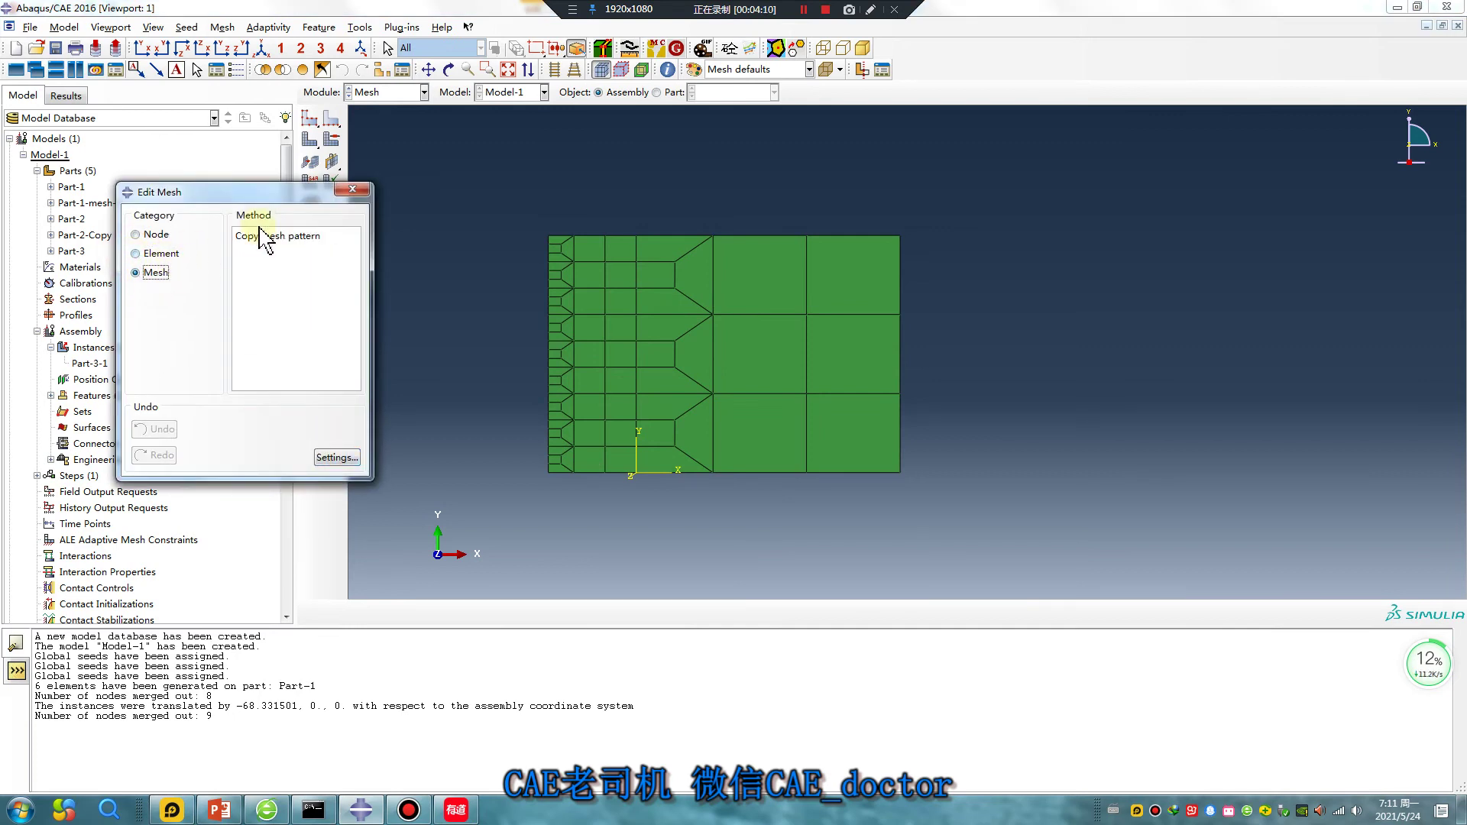
pyautogui.click(656, 92)
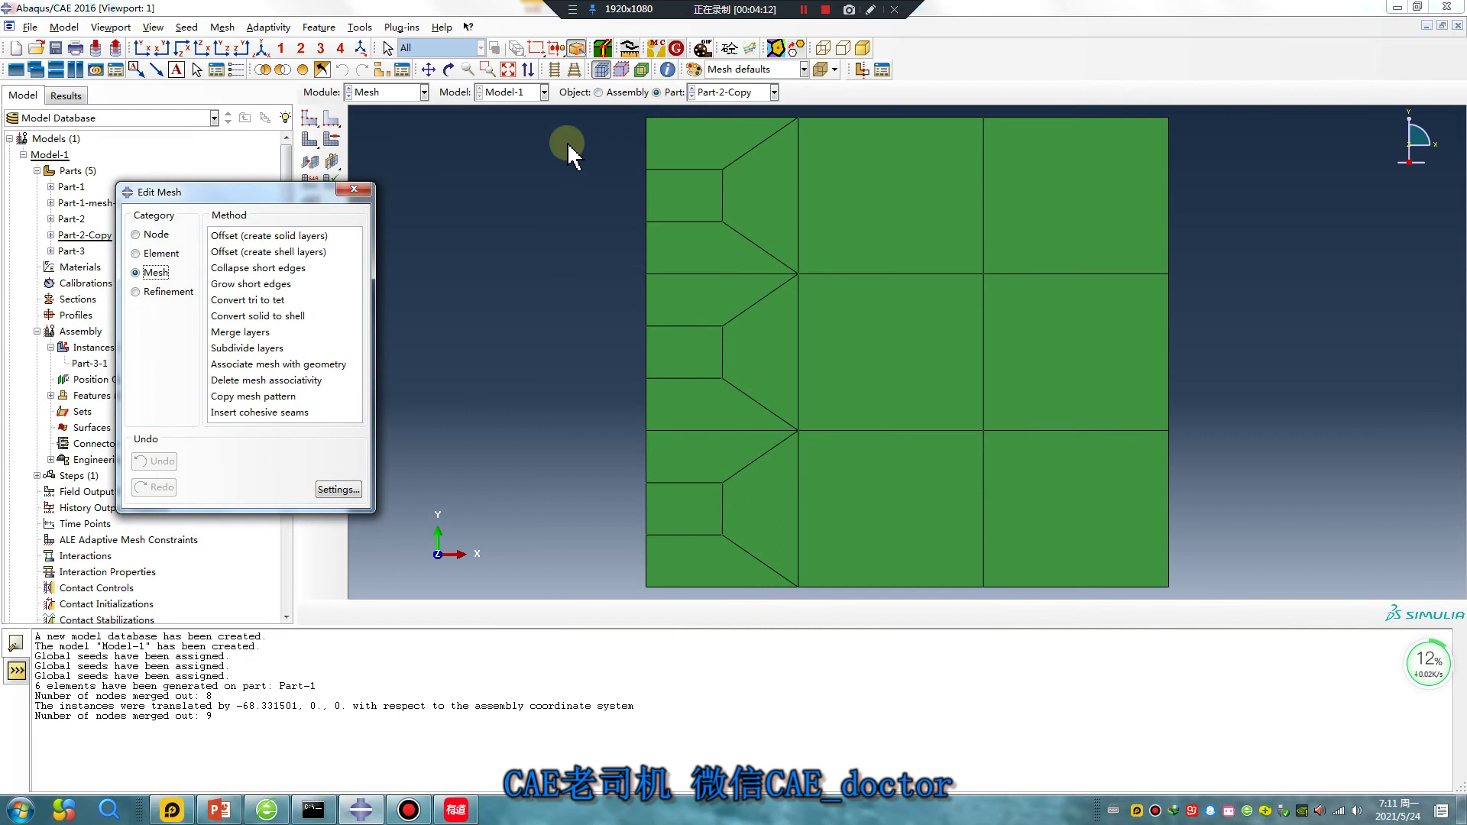
pyautogui.click(727, 92)
pyautogui.click(726, 174)
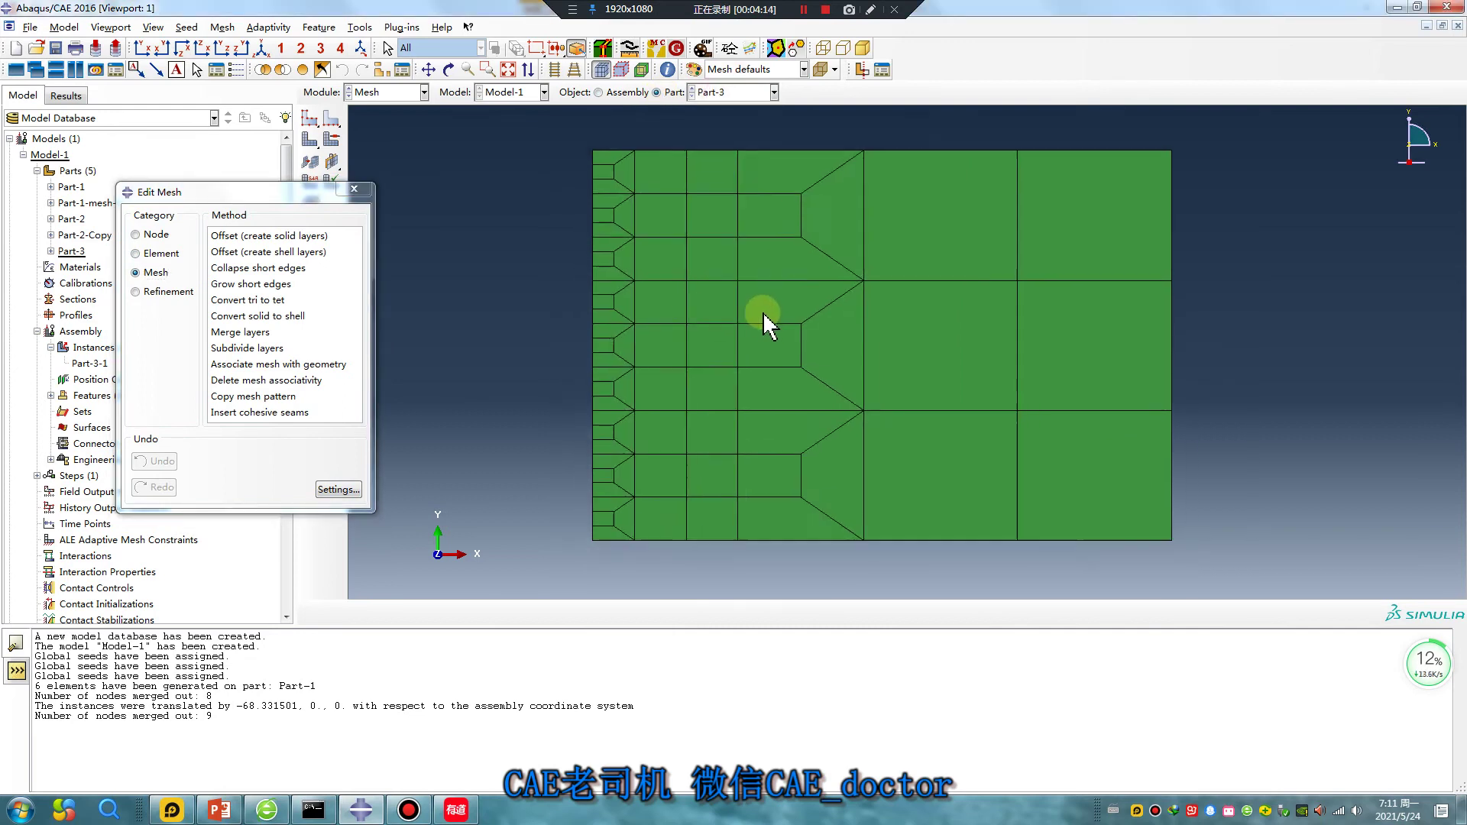
# Start the Offset (create solid layers) mesh edit on Part-3 with element faces picked by angle.
pyautogui.click(149, 252)
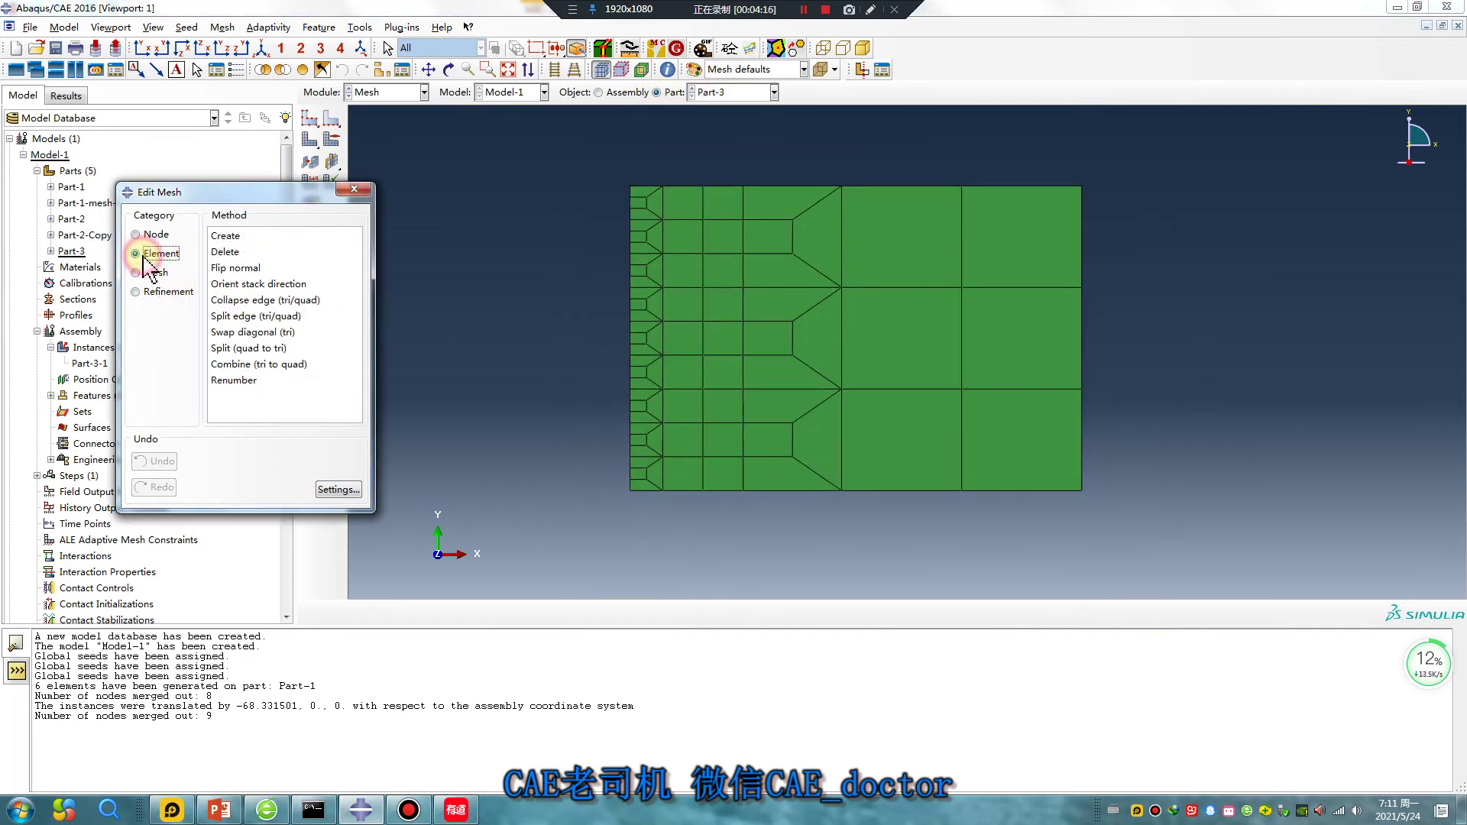
pyautogui.click(151, 272)
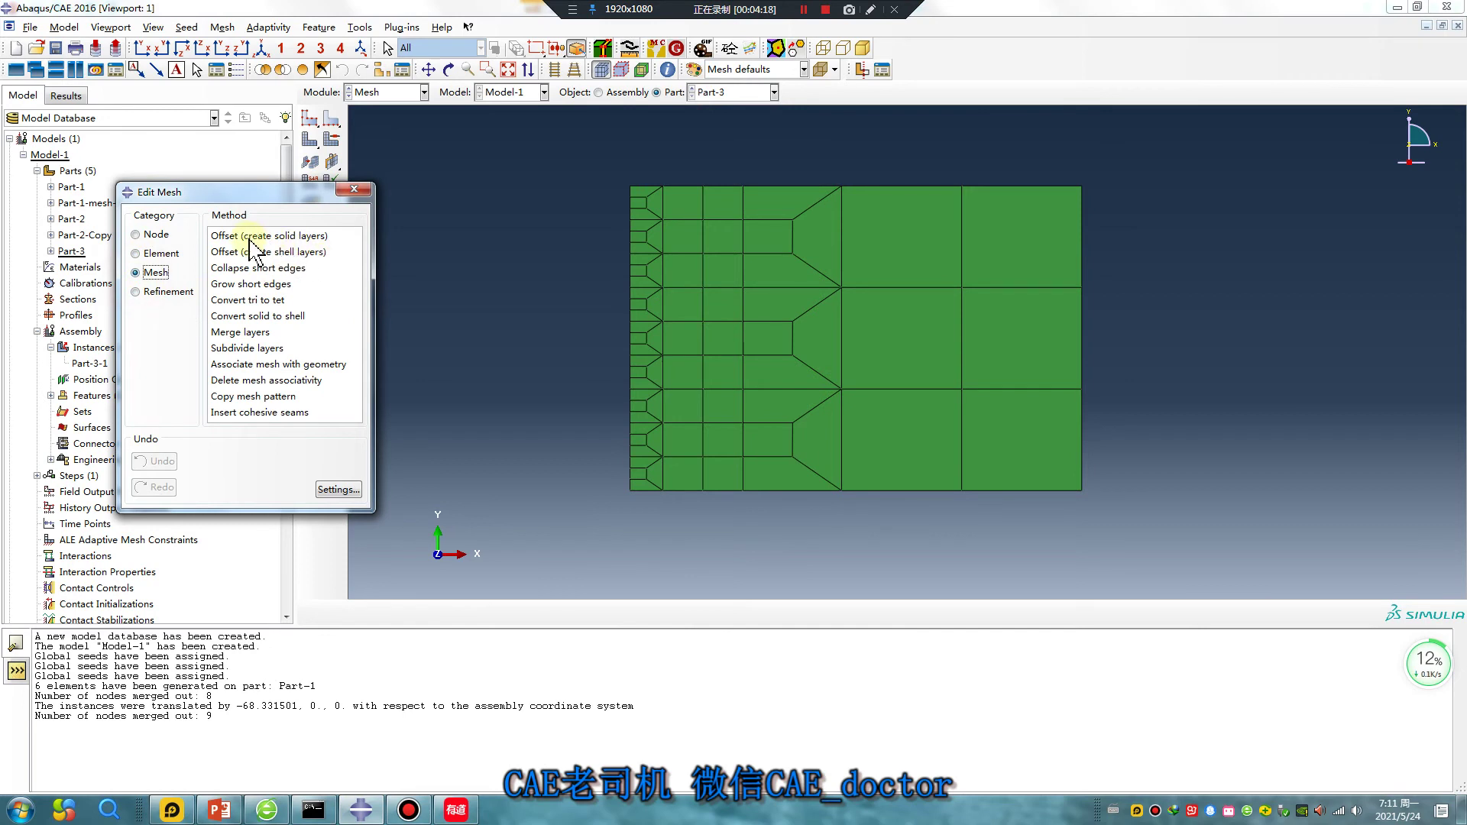
pyautogui.click(296, 236)
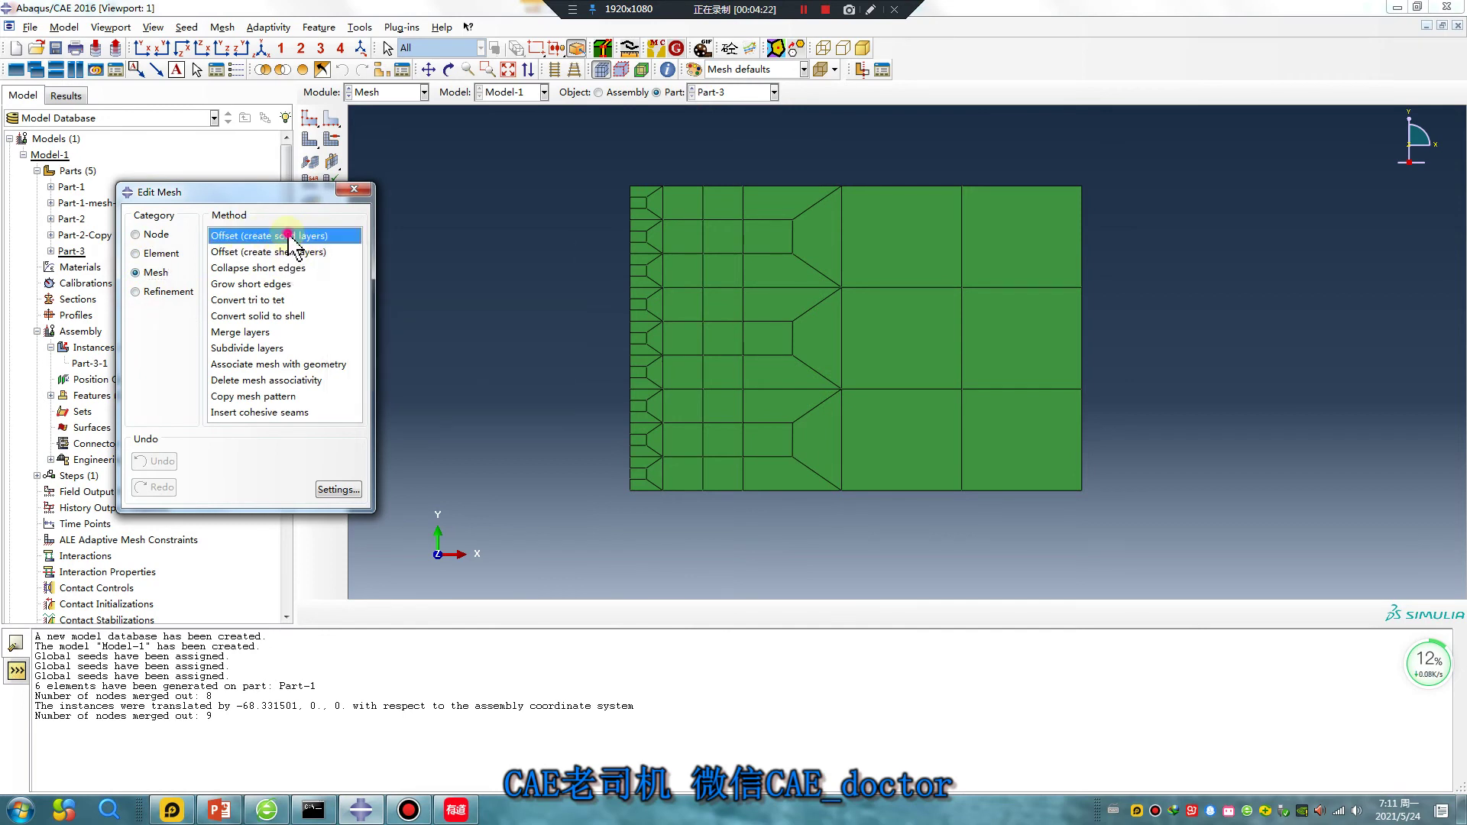
pyautogui.click(726, 611)
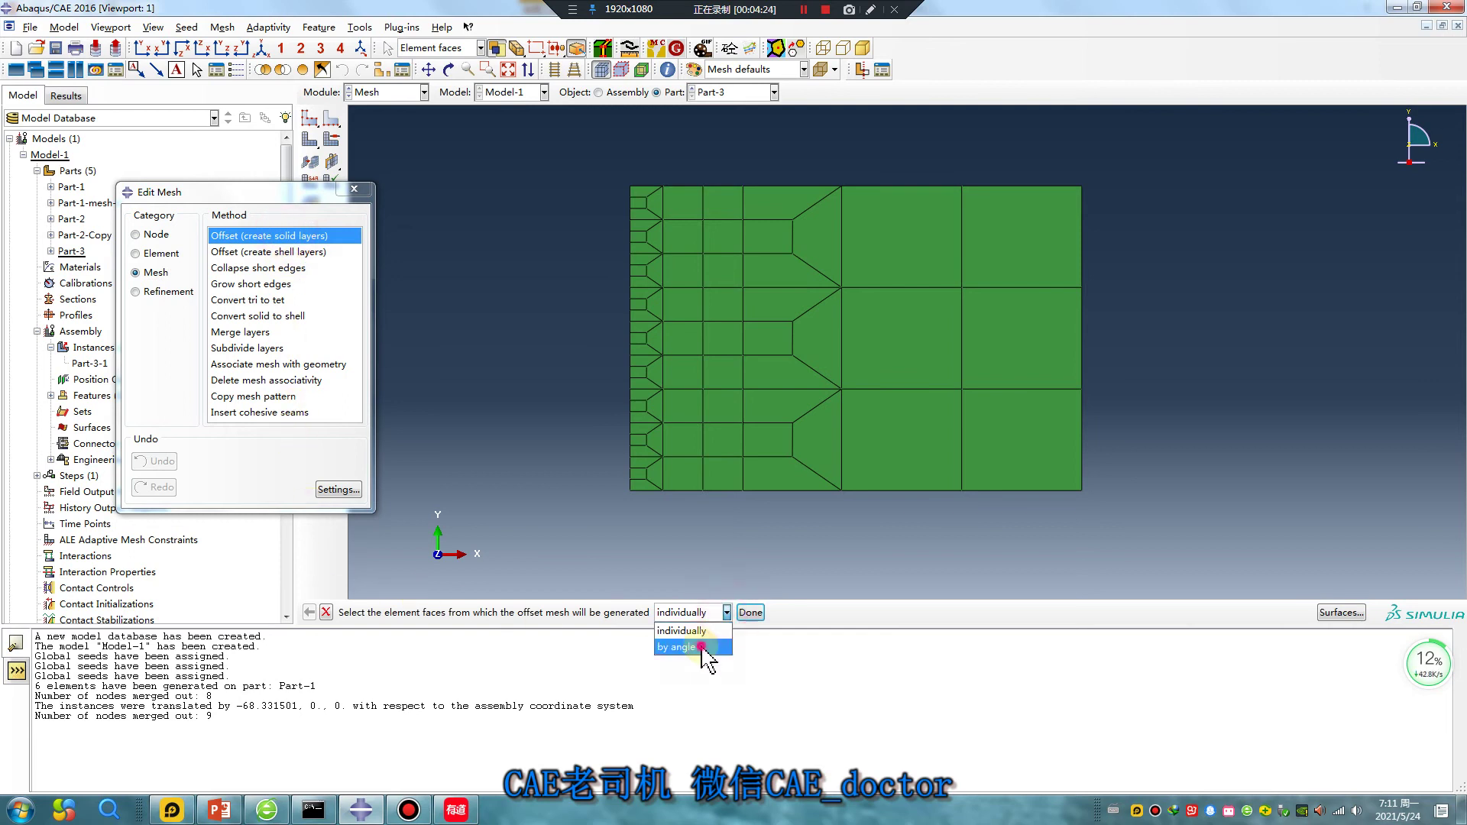
pyautogui.click(682, 642)
pyautogui.click(787, 442)
pyautogui.keyDown('shift'); pyautogui.click(709, 441); pyautogui.keyUp('shift')
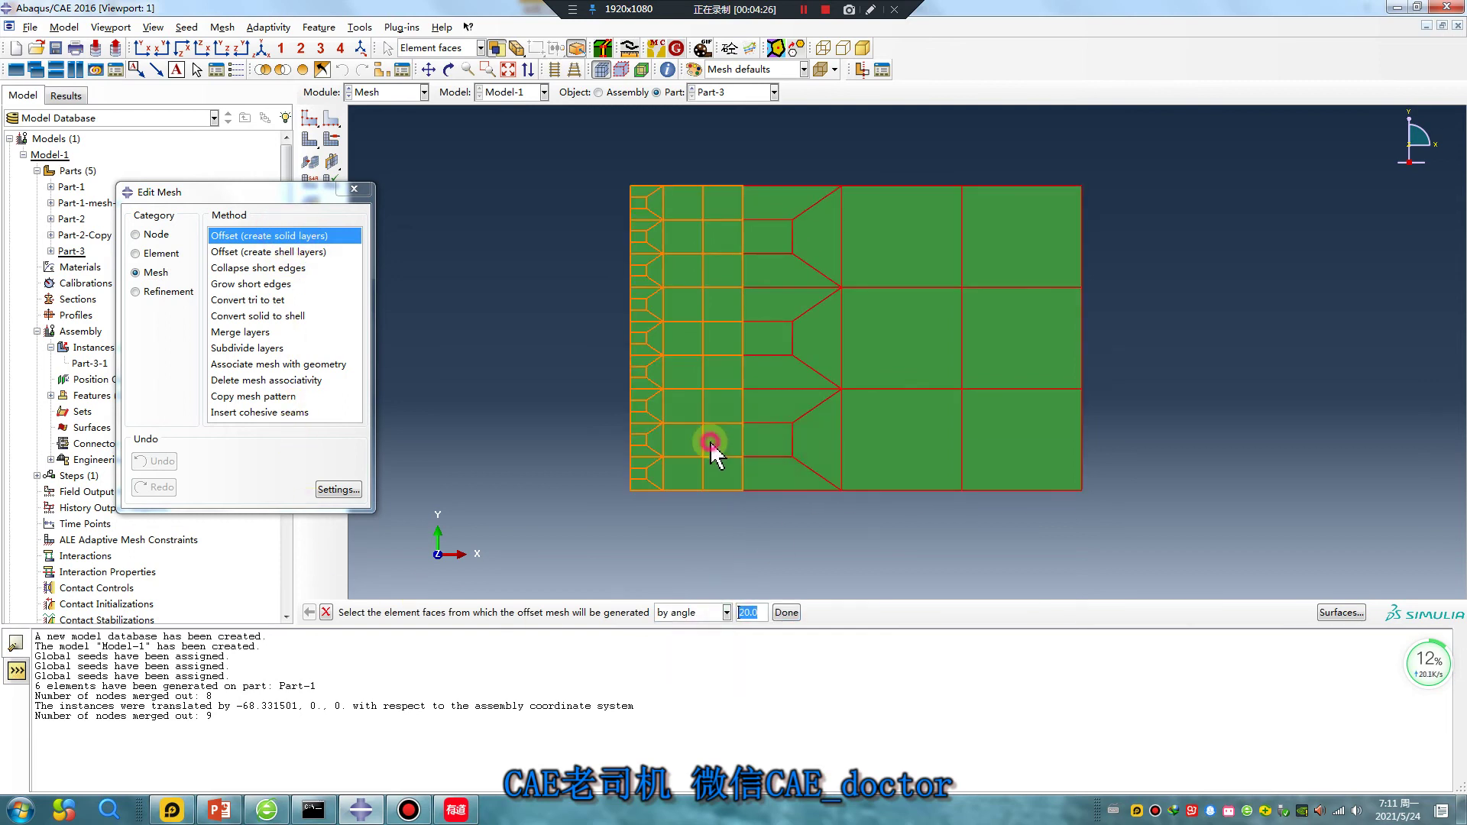
pyautogui.middleClick(526, 481)
pyautogui.click(353, 190)
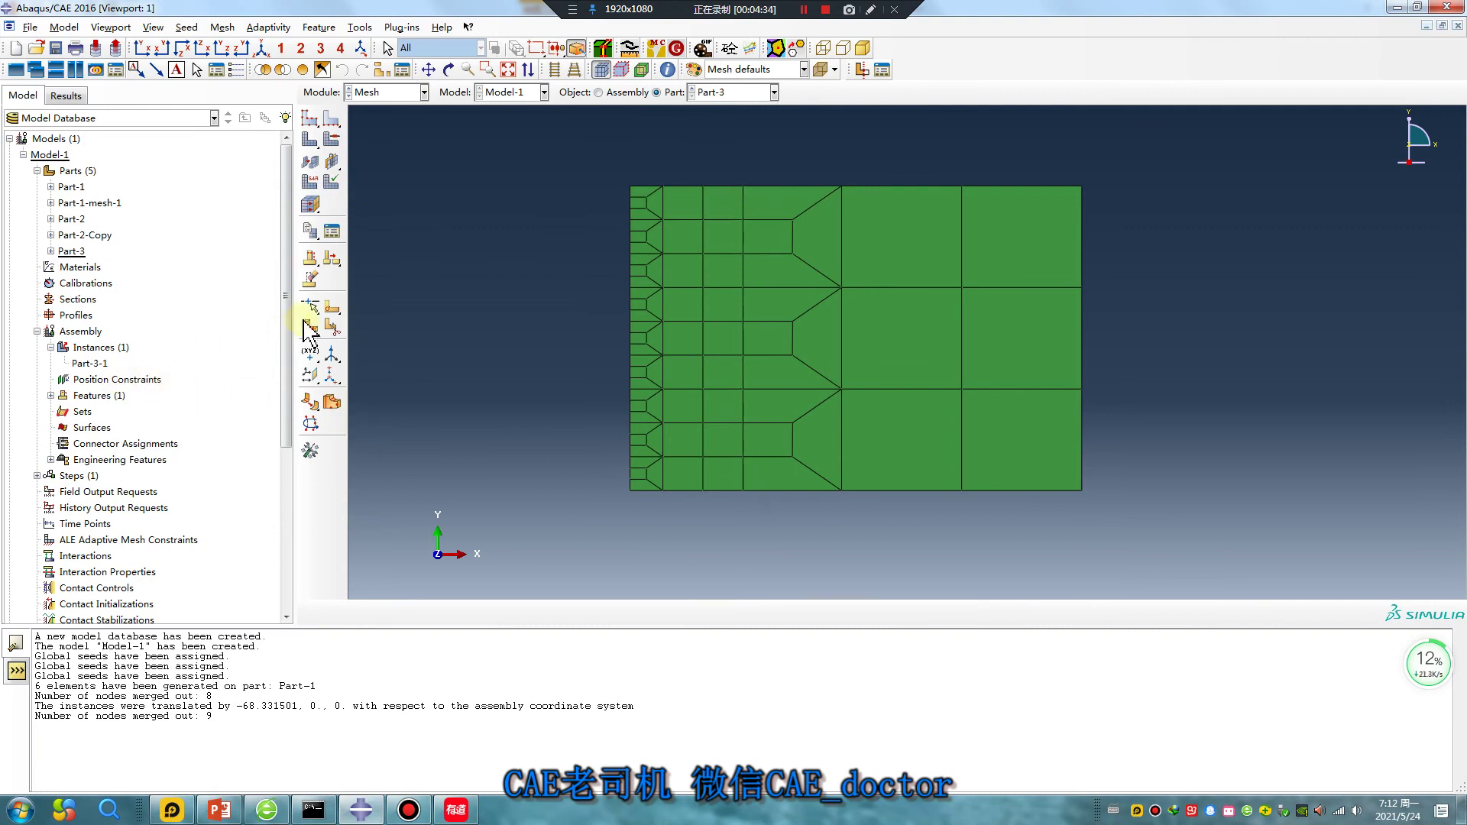
# Offset all of Part-3's shell element faces into solid layers with total thickness 10 and 10 layers, deleting the base shell elements.
pyautogui.click(310, 449)
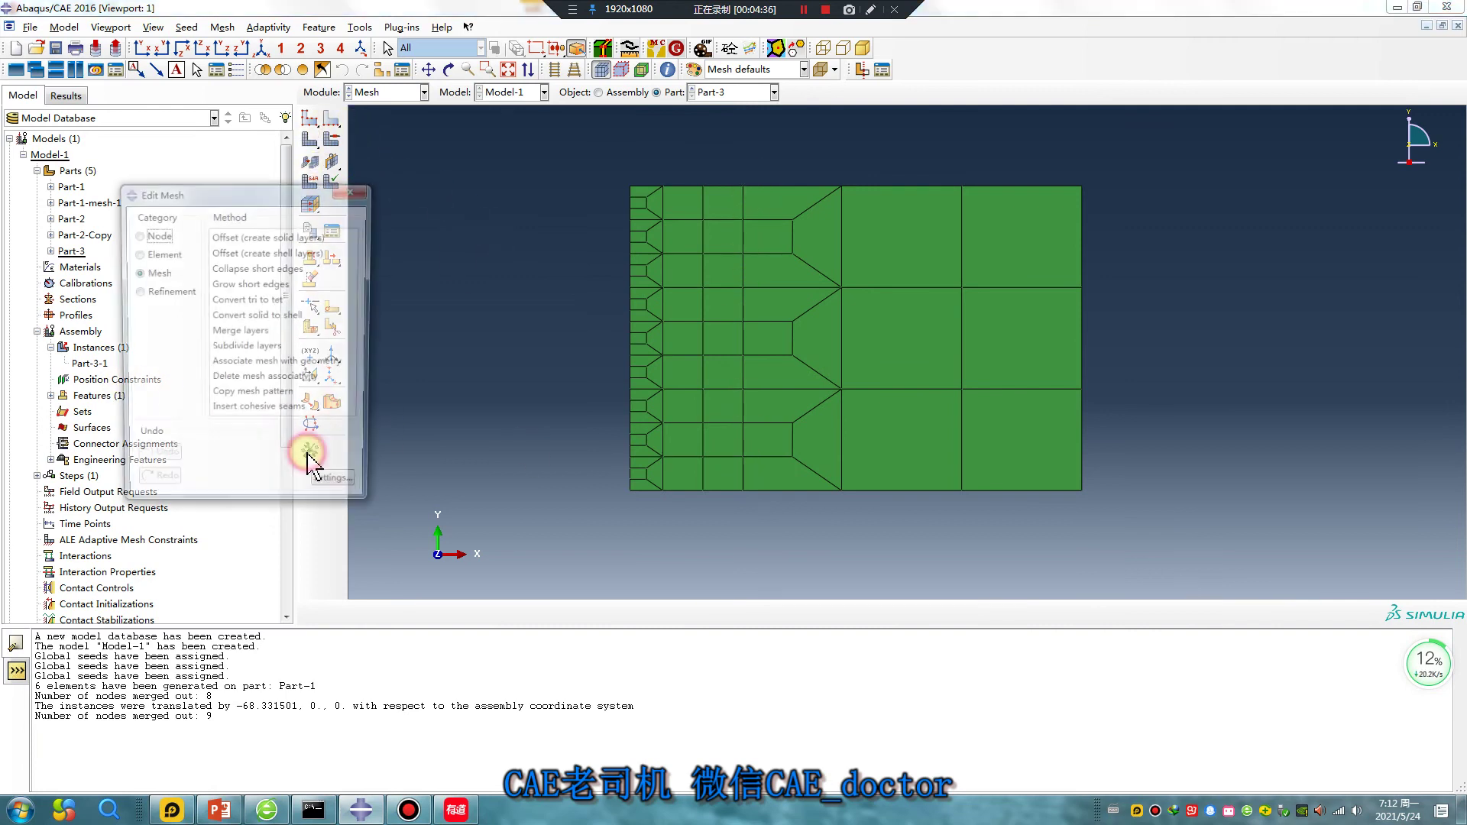
pyautogui.click(256, 238)
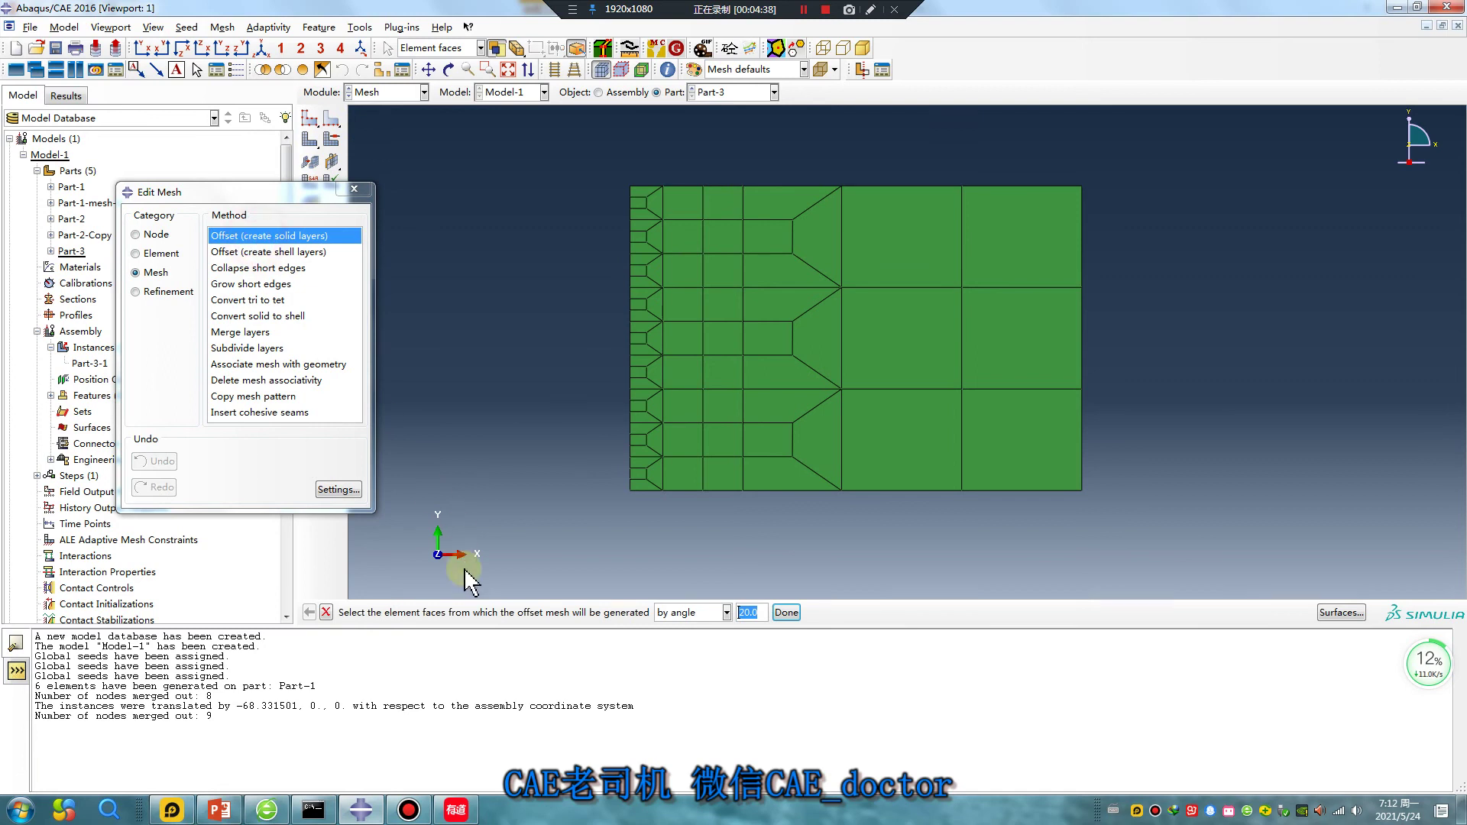
pyautogui.click(777, 419)
pyautogui.click(787, 612)
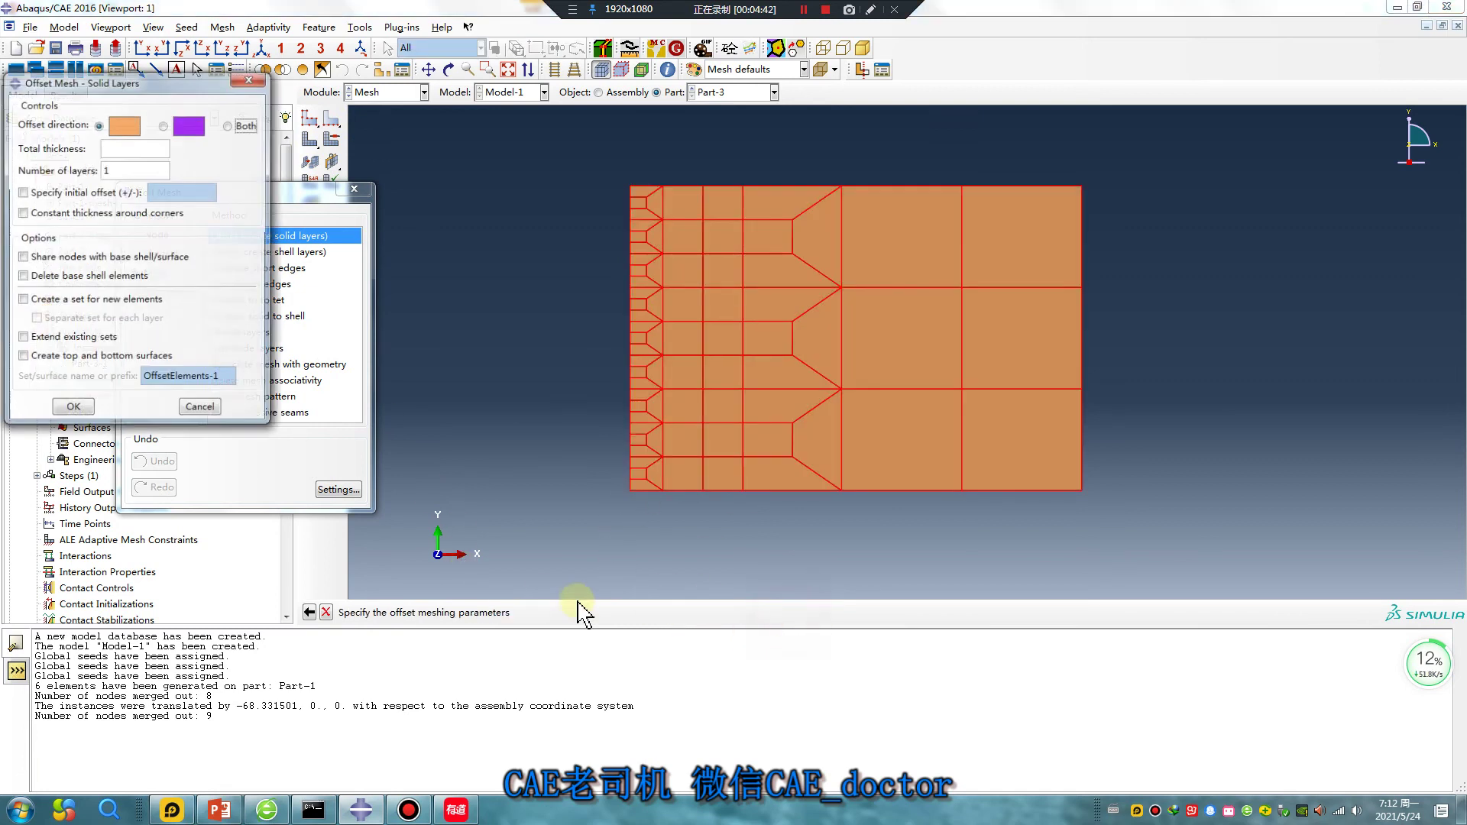
pyautogui.click(118, 150)
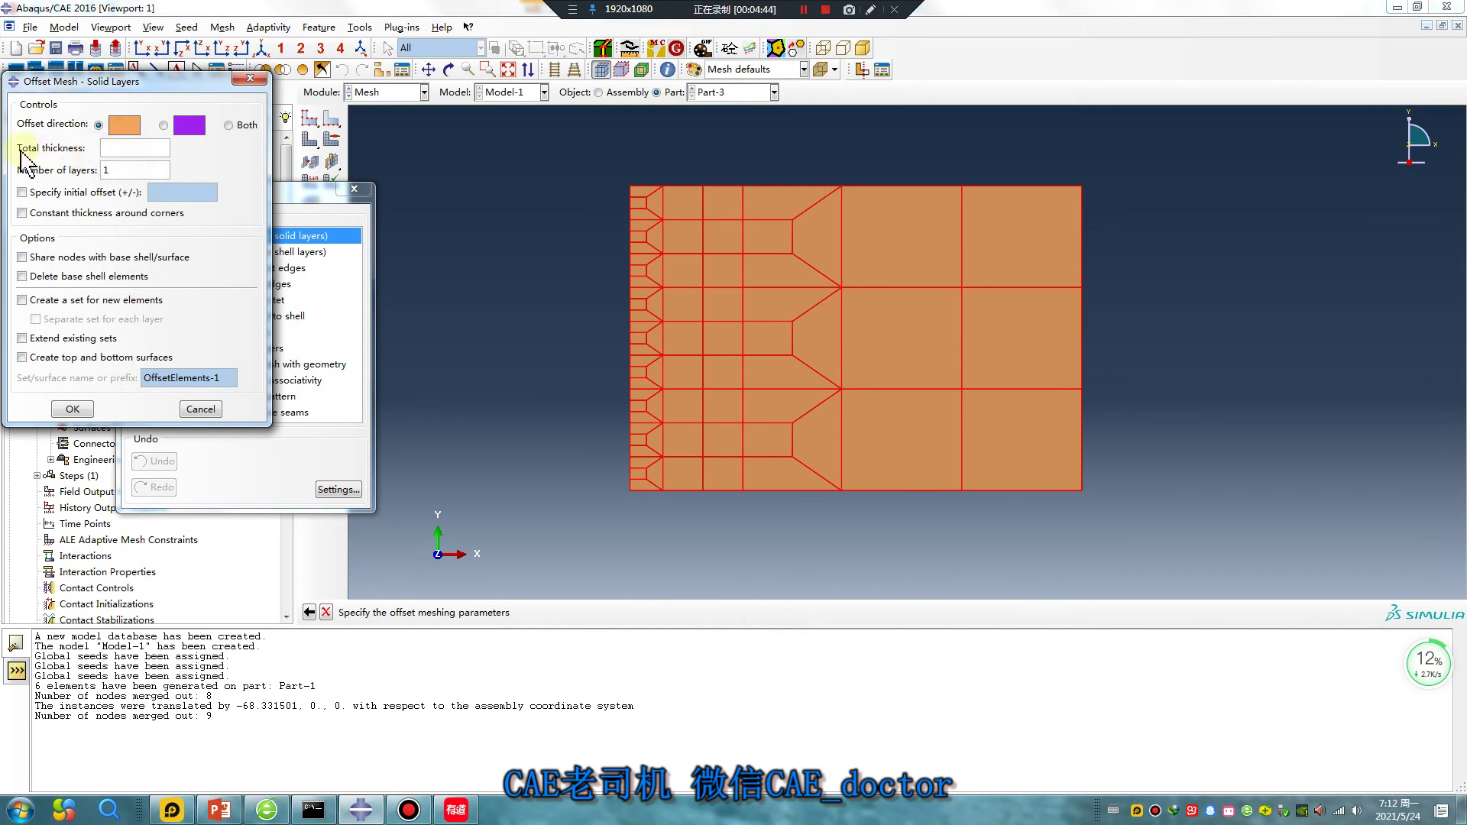
pyautogui.moveTo(56, 152)
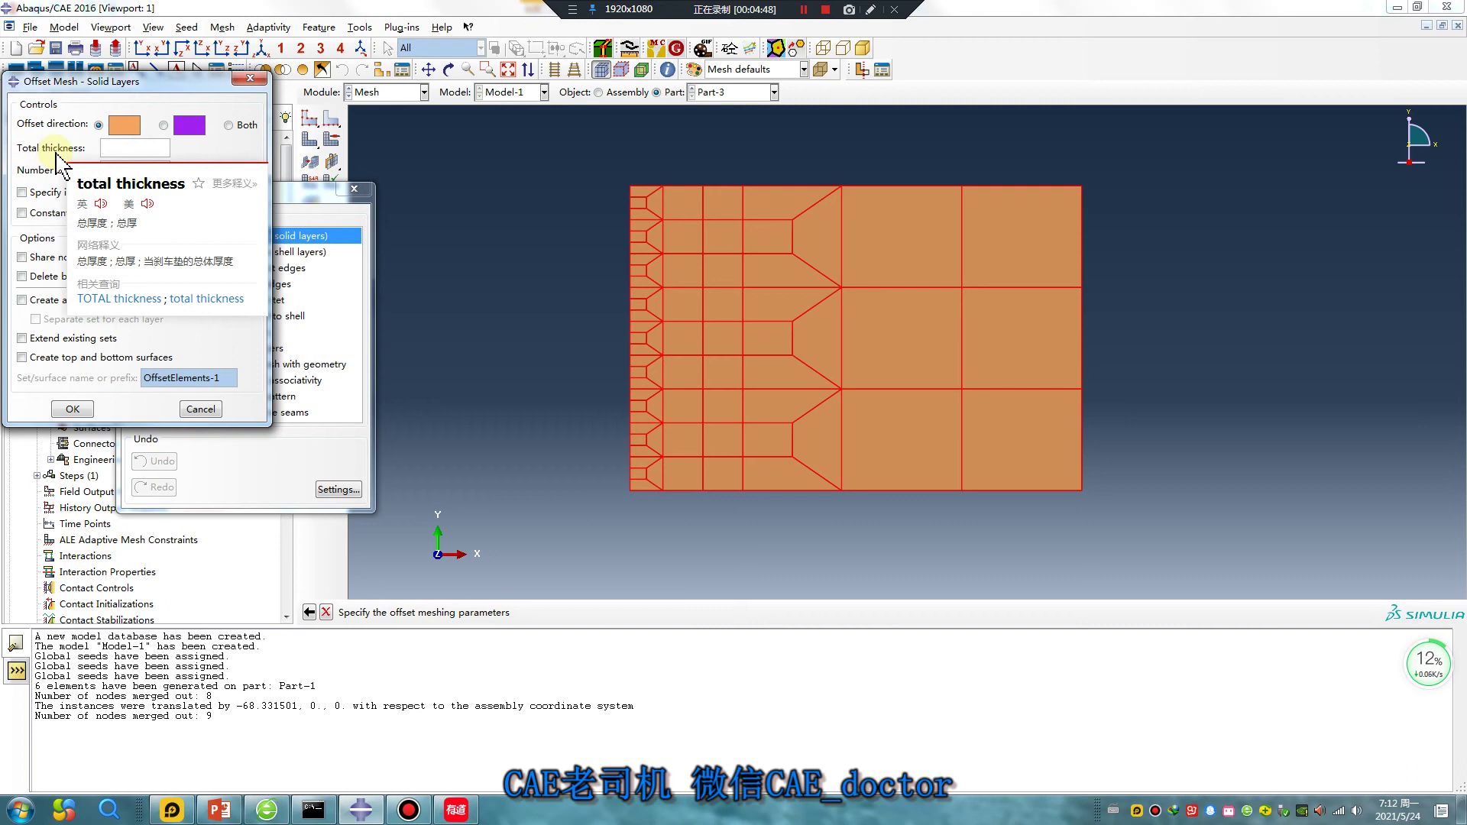
pyautogui.moveTo(120, 173); pyautogui.dragTo(101, 175)
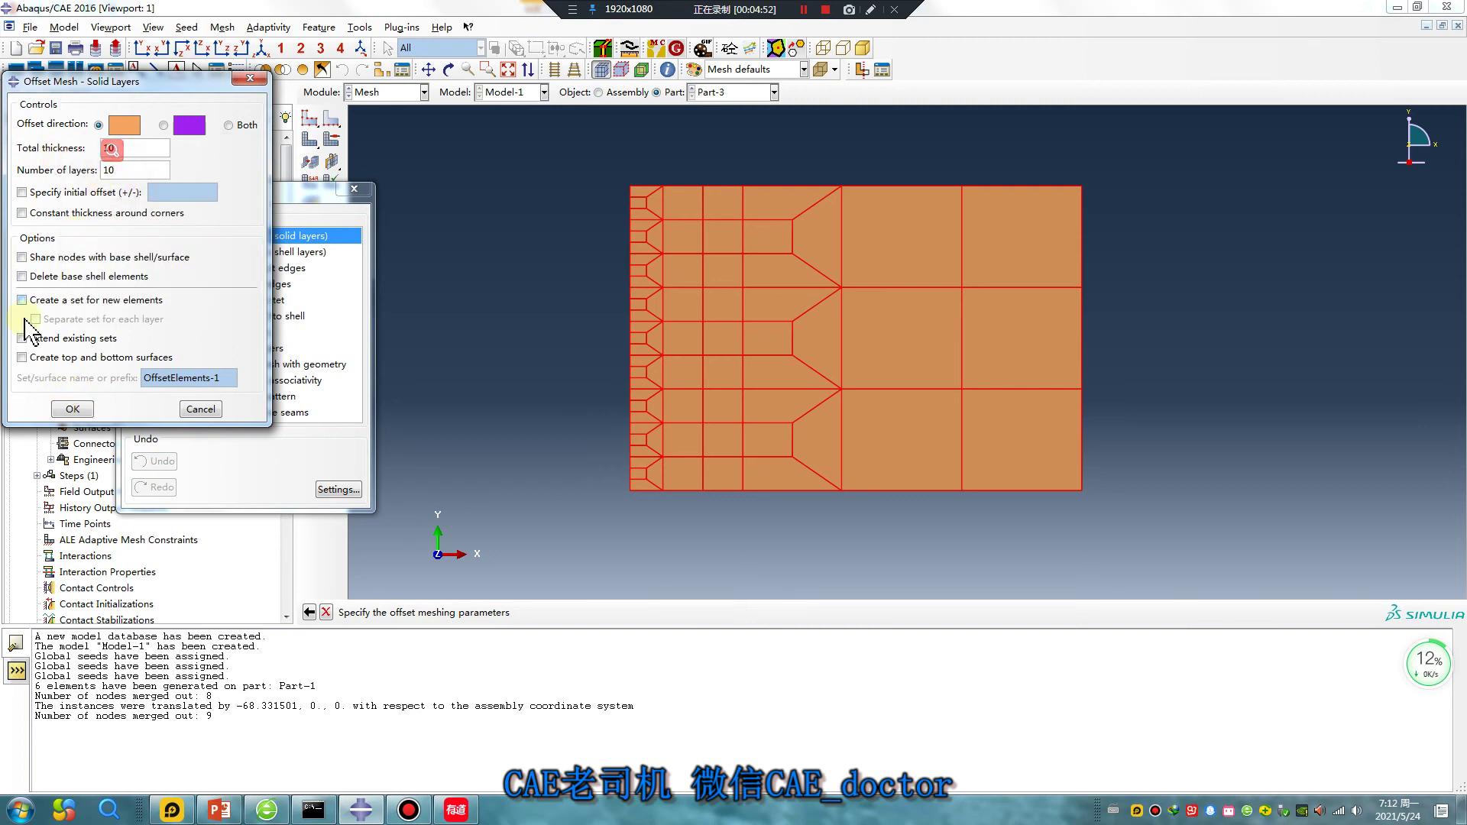
pyautogui.click(25, 278)
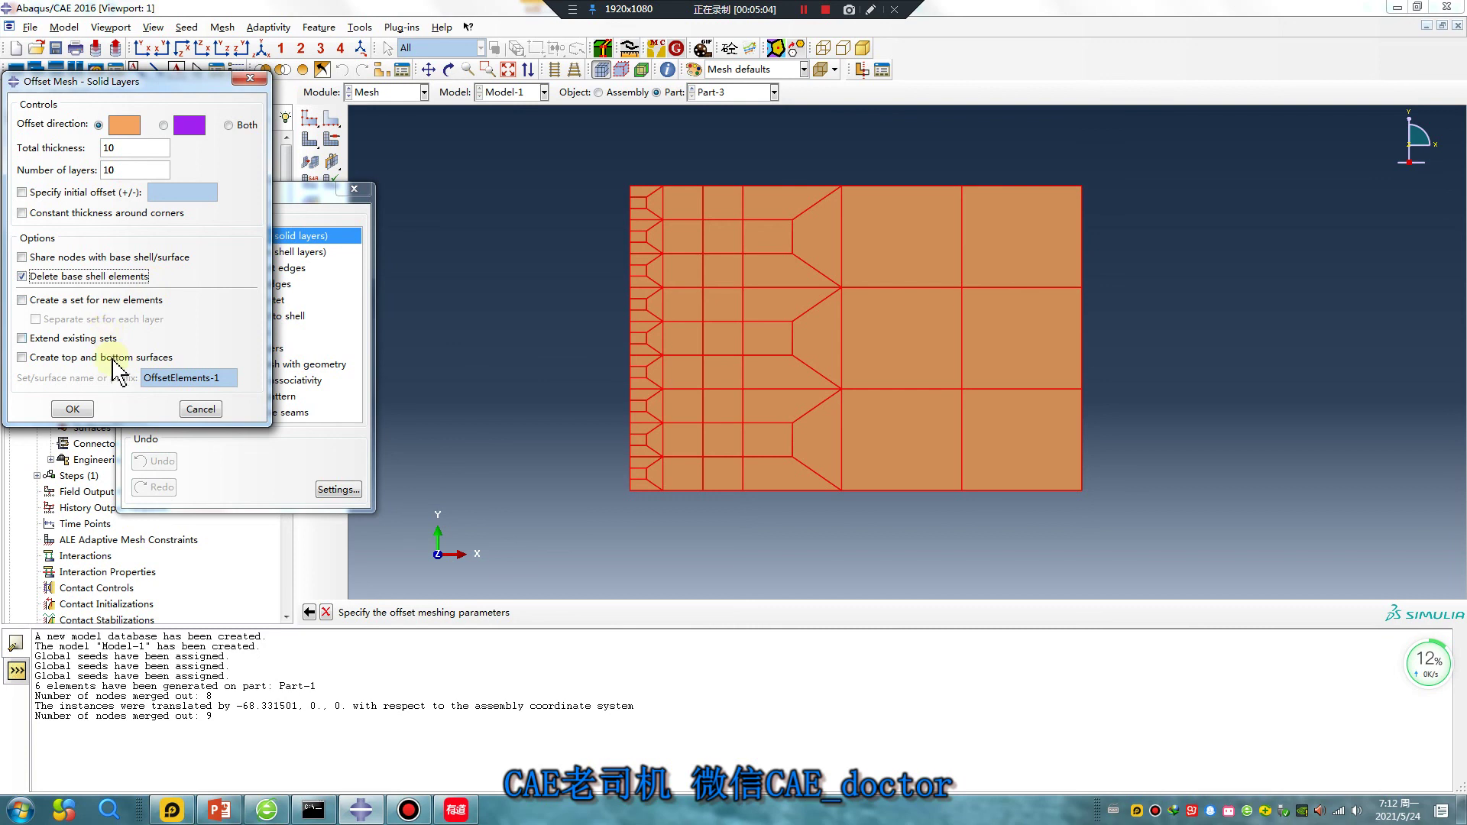
pyautogui.click(72, 409)
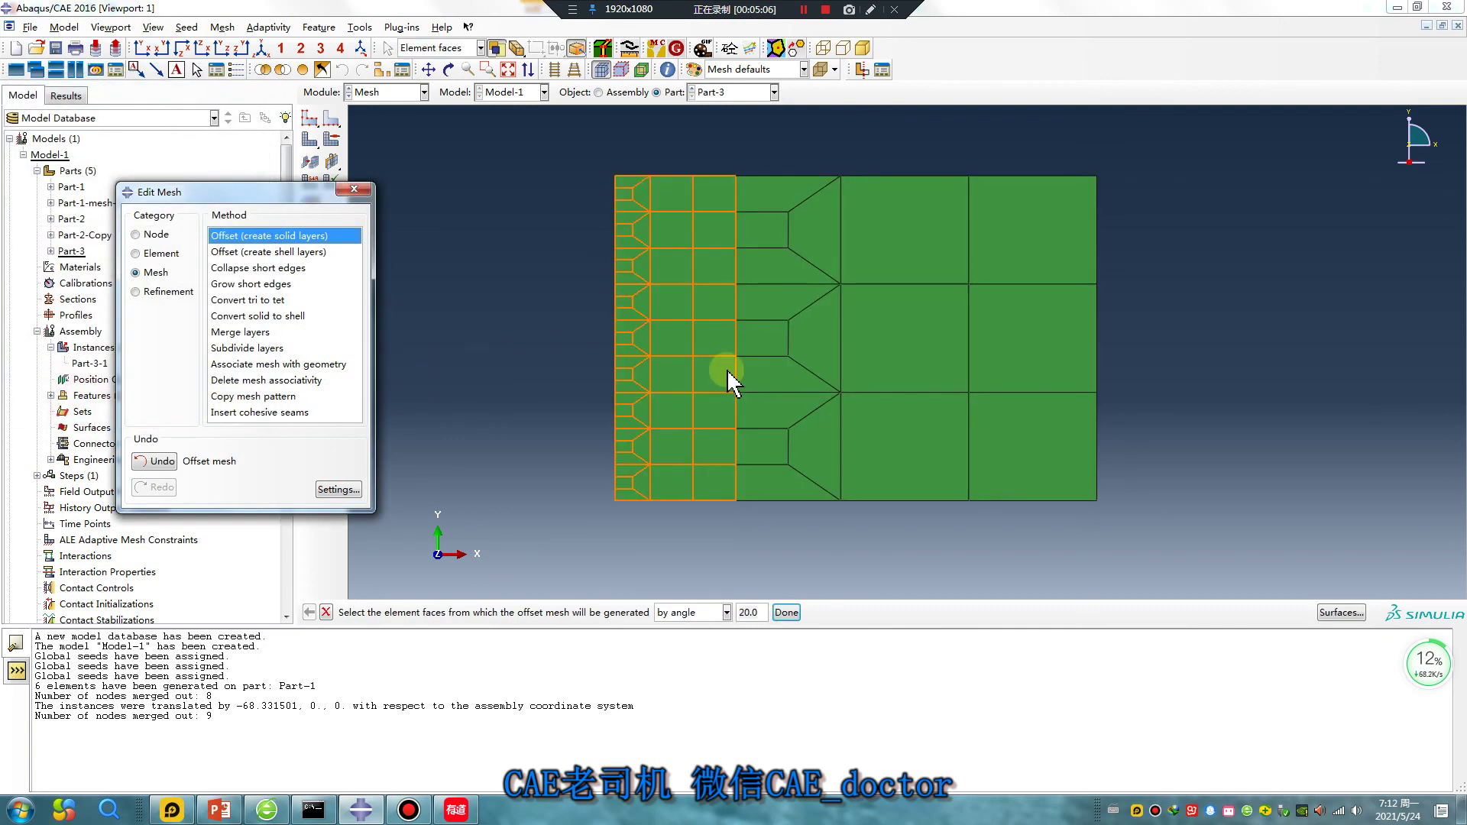
pyautogui.keyDown('ctrl'); pyautogui.keyDown('alt'); pyautogui.moveTo(840, 446); pyautogui.dragTo(573, 425); pyautogui.keyUp('alt'); pyautogui.keyUp('ctrl')
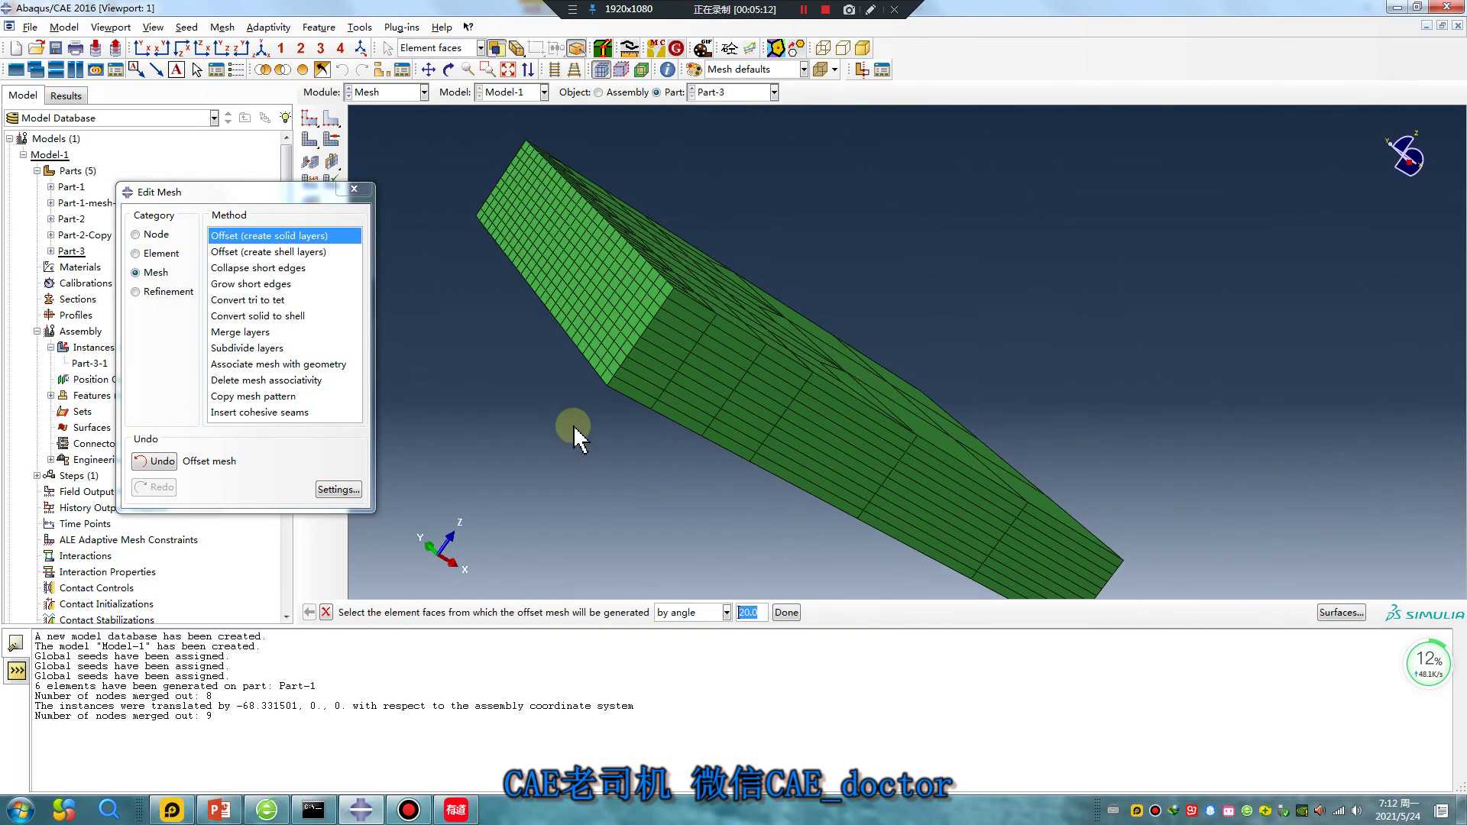
pyautogui.keyDown('ctrl'); pyautogui.keyDown('alt'); pyautogui.moveTo(927, 412); pyautogui.dragTo(481, 651); pyautogui.keyUp('alt'); pyautogui.keyUp('ctrl')
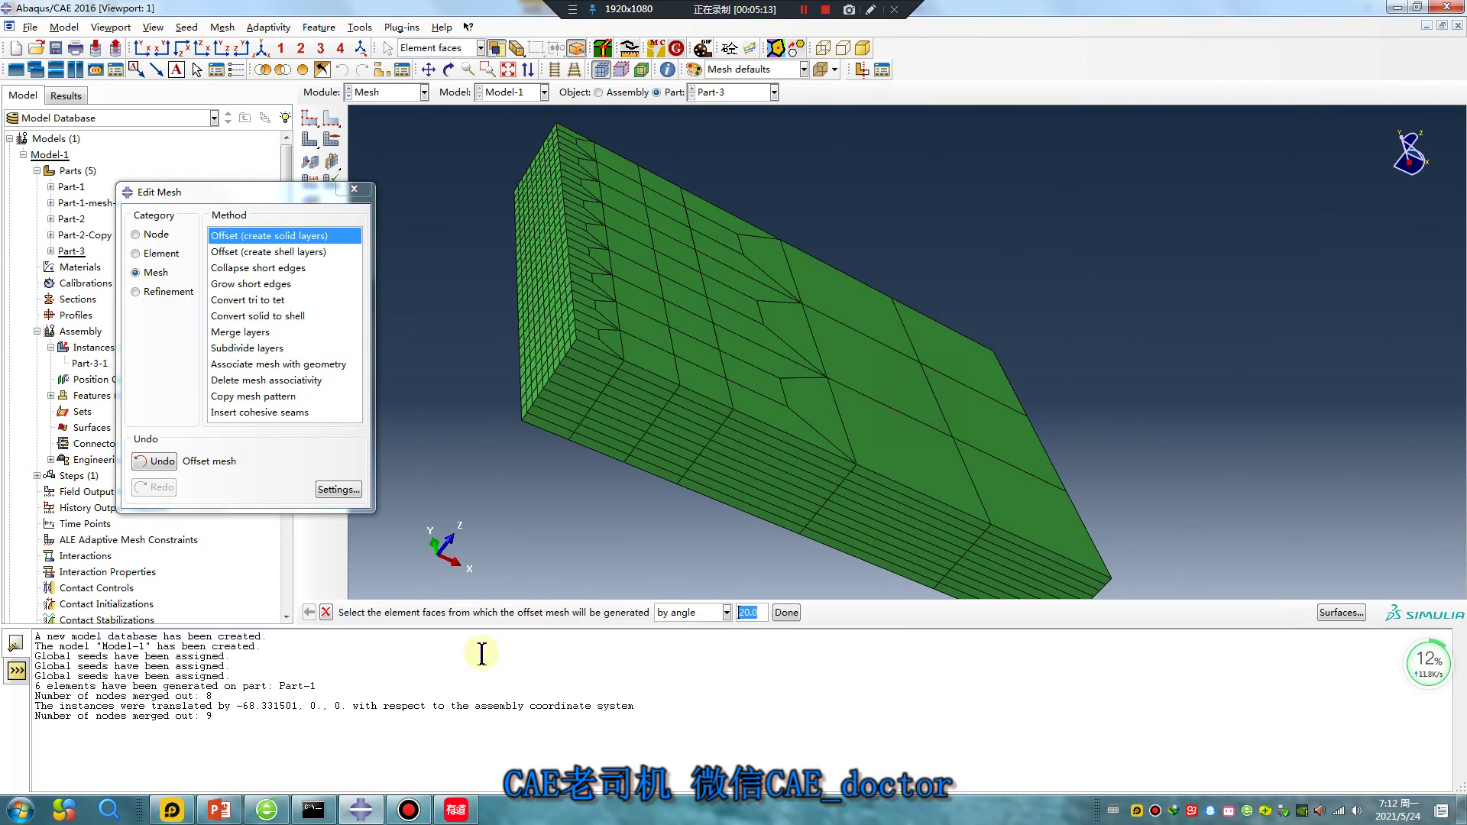
# Switch to the PowerPoint presentation, view the Wechat slide and return to the title slide.
pyautogui.click(229, 810)
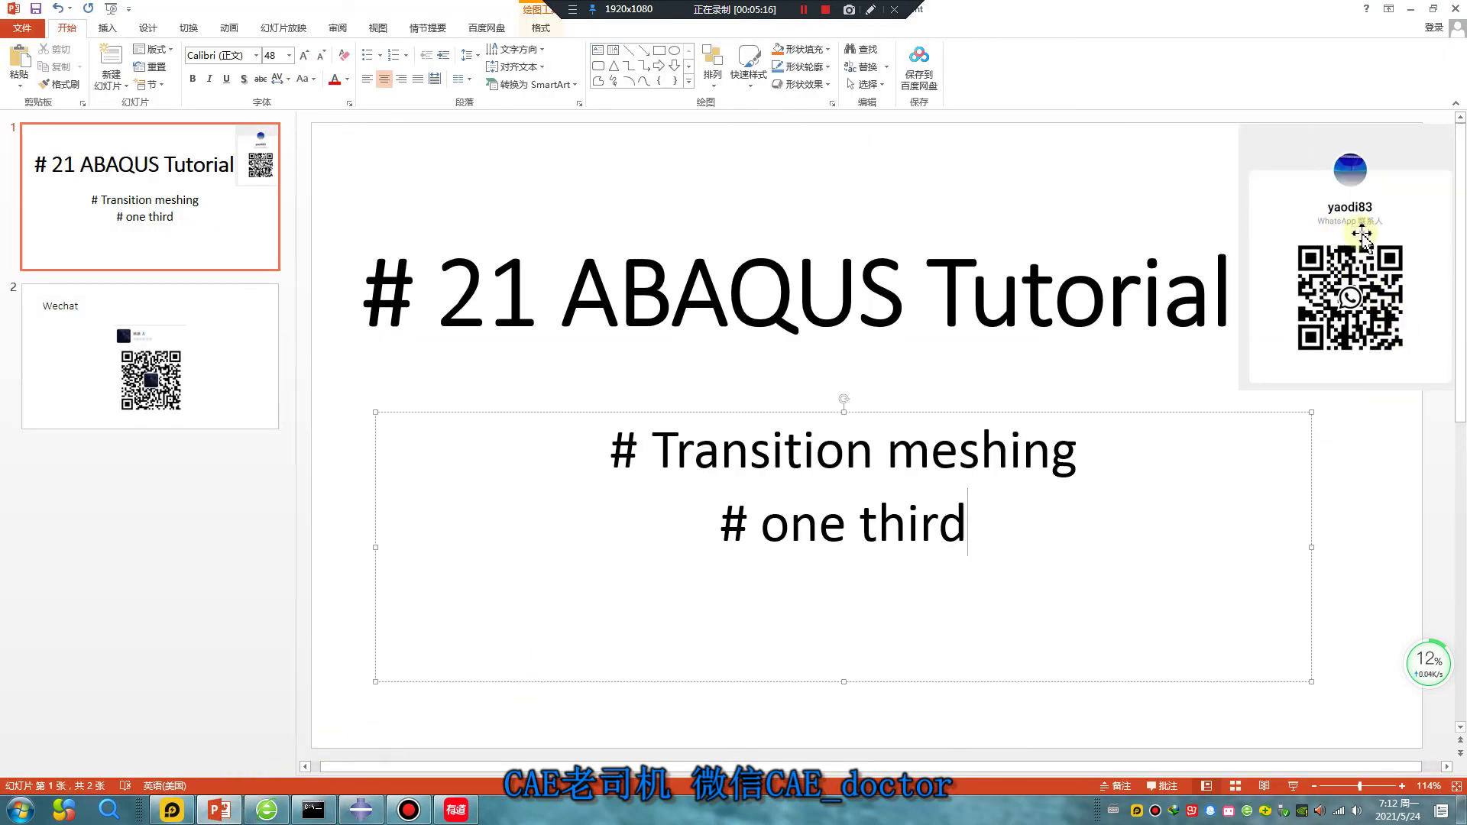
pyautogui.click(147, 329)
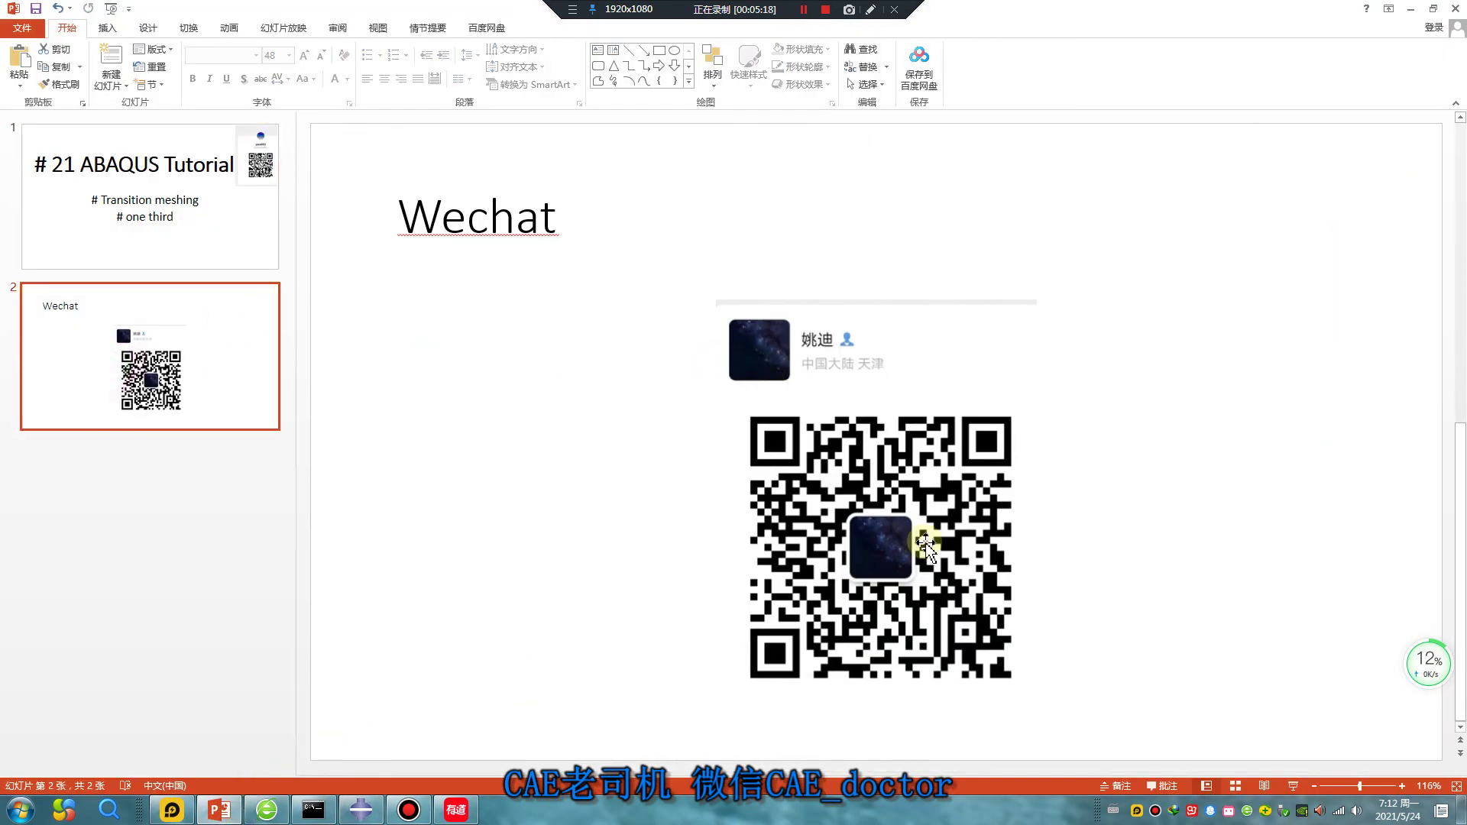
pyautogui.click(222, 246)
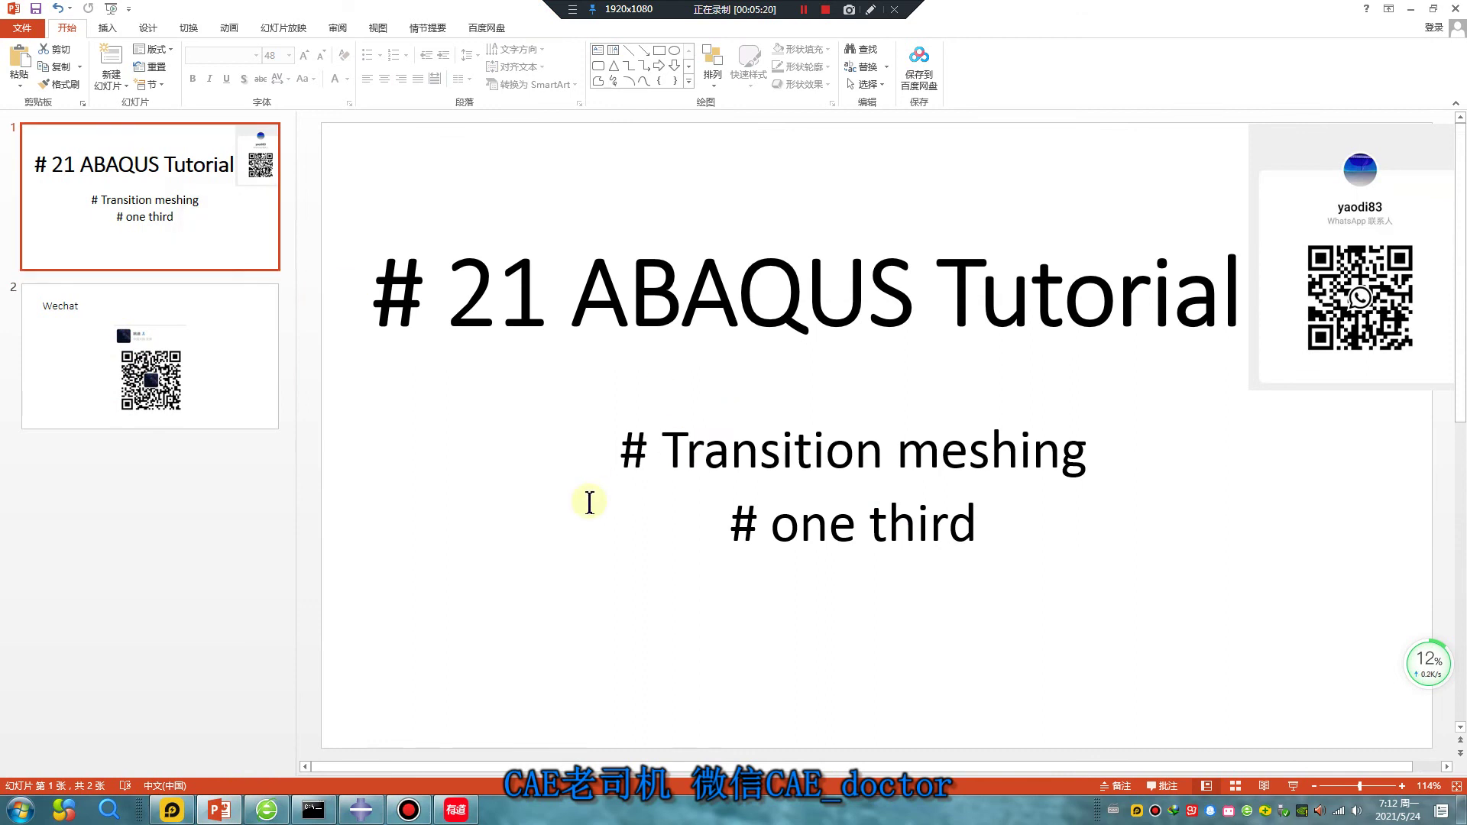